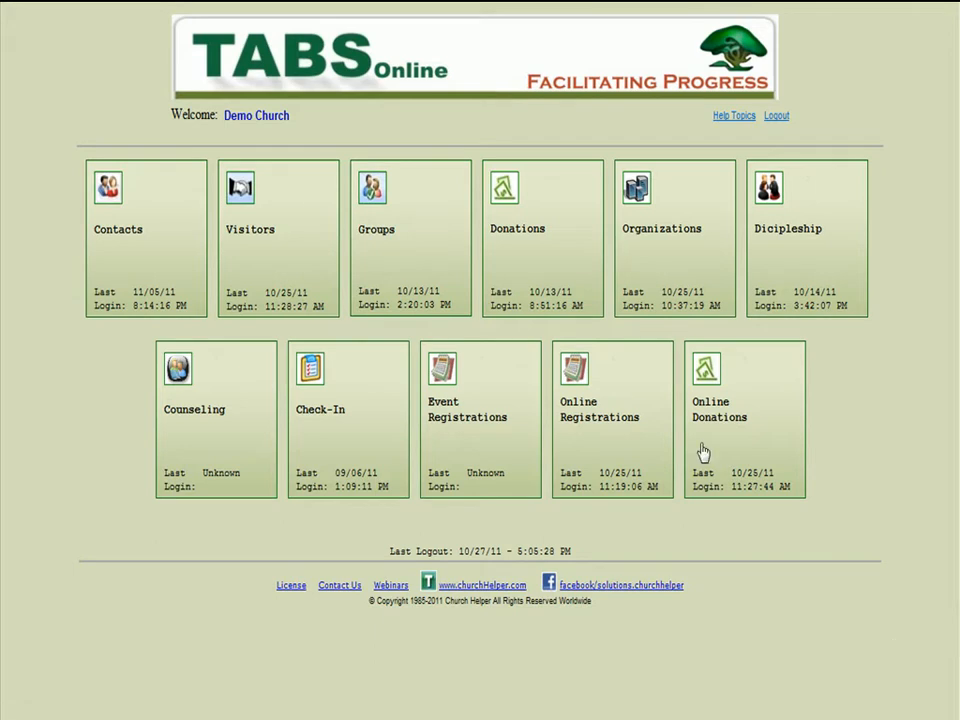
- Open attendance posting in the Groups module and set the posting category to Womens Worship
left_click(452, 257)
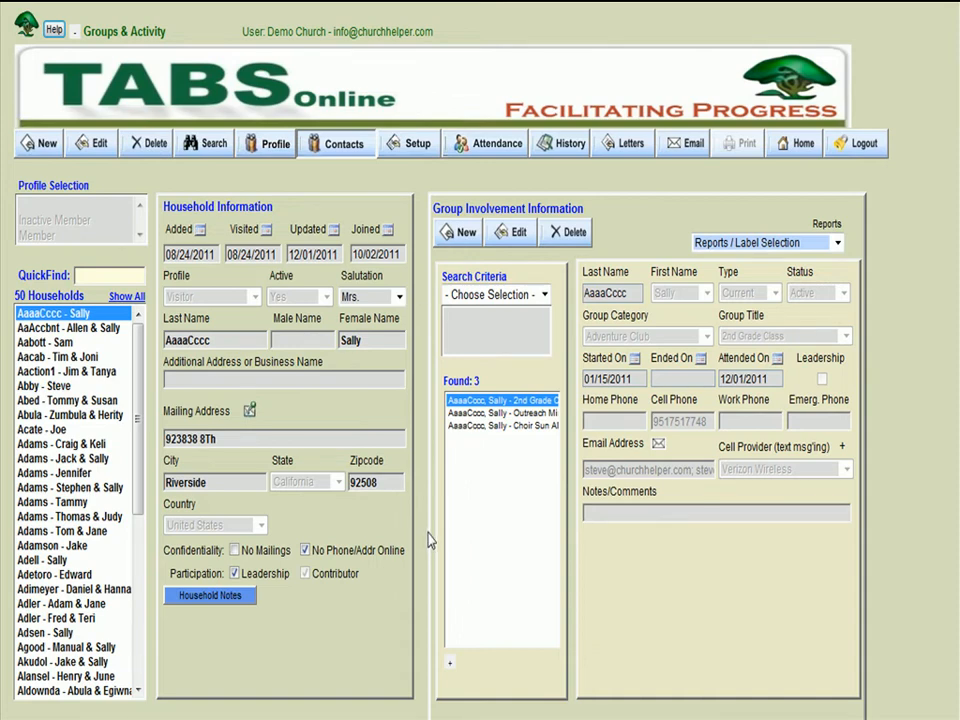
left_click(489, 148)
left_click_drag(614, 713, 905, 713)
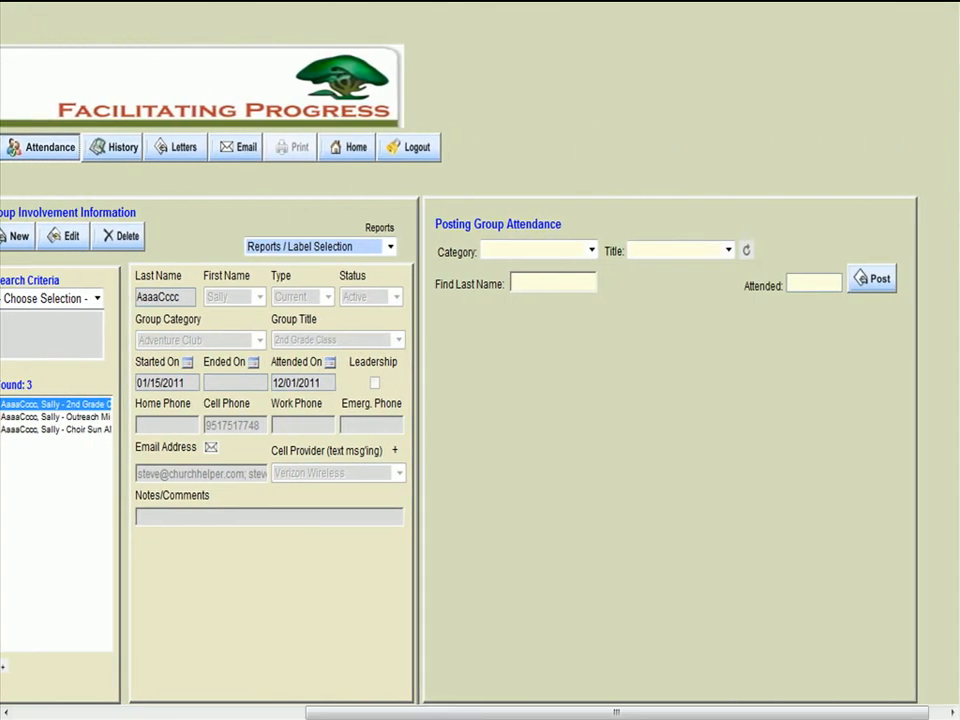
left_click(592, 252)
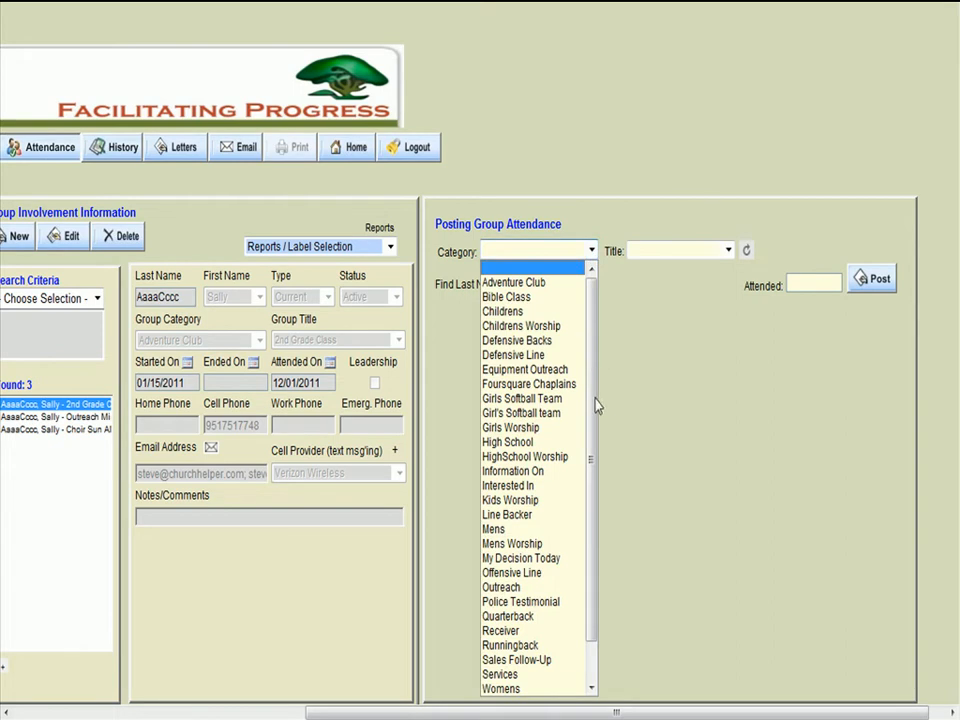
scroll(599, 480, "down", 1)
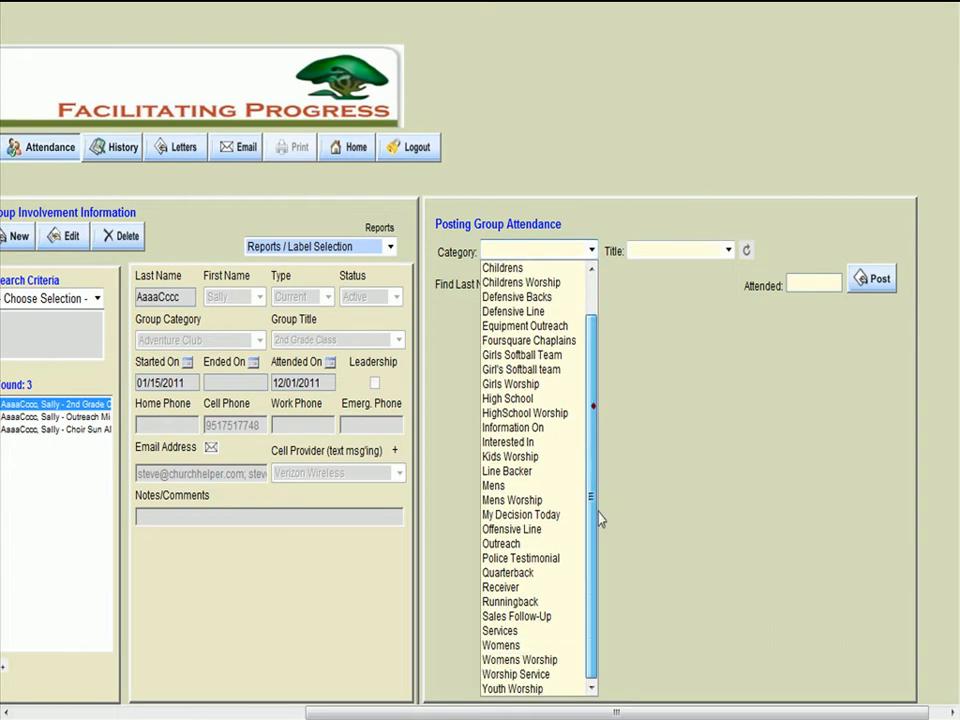
left_click(530, 660)
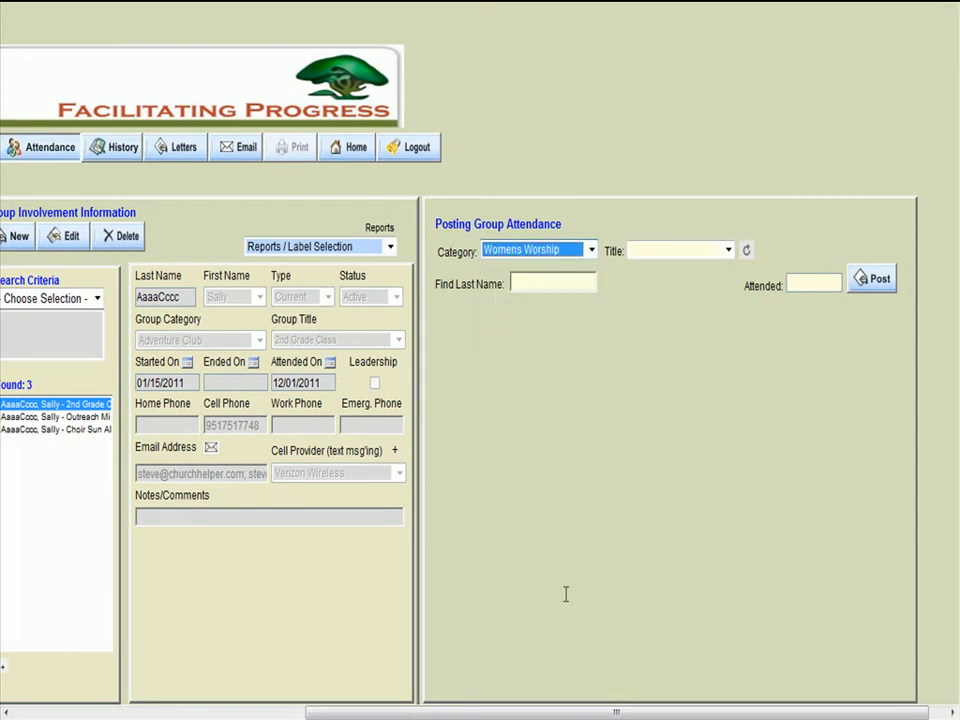
- Filter the attendance list by the title Christmas Women's Choir, and switch the title to Choir Sun AM
left_click(728, 250)
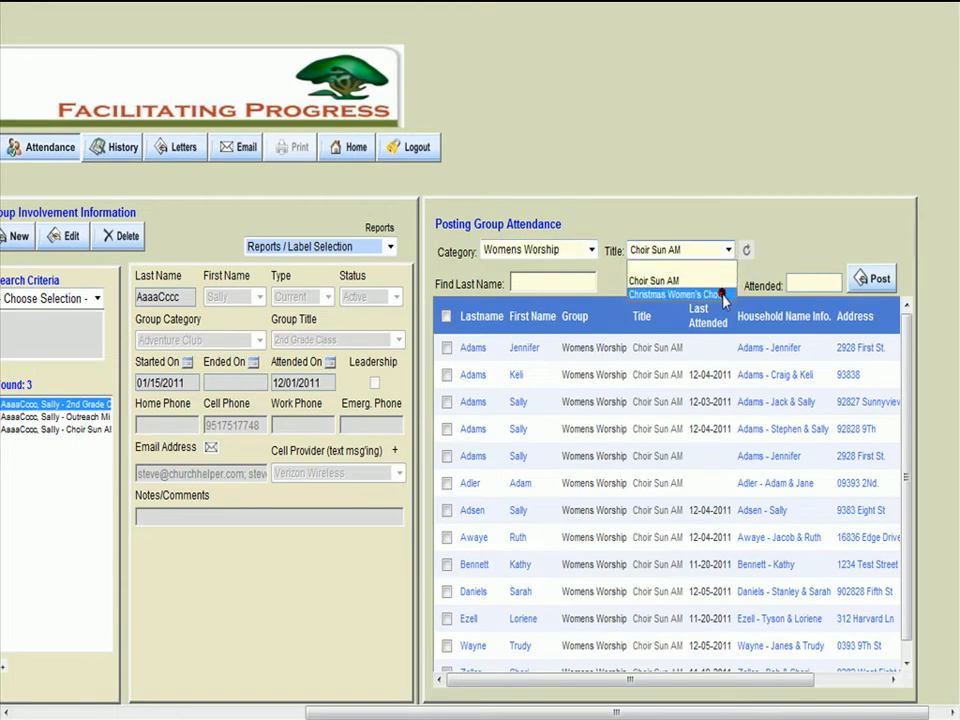
left_click(722, 295)
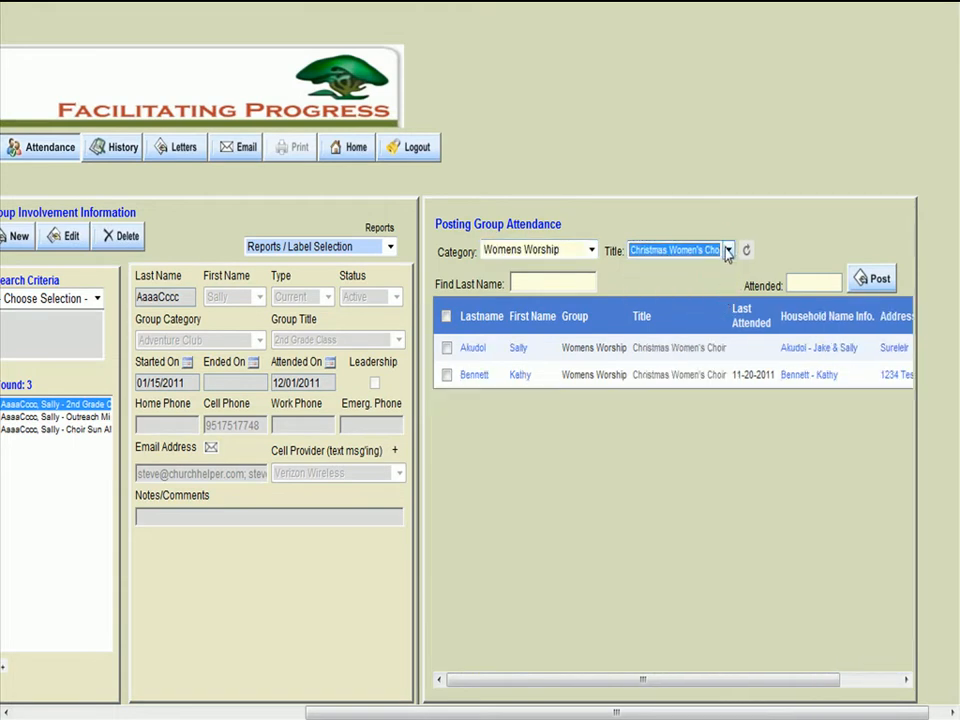
left_click(728, 250)
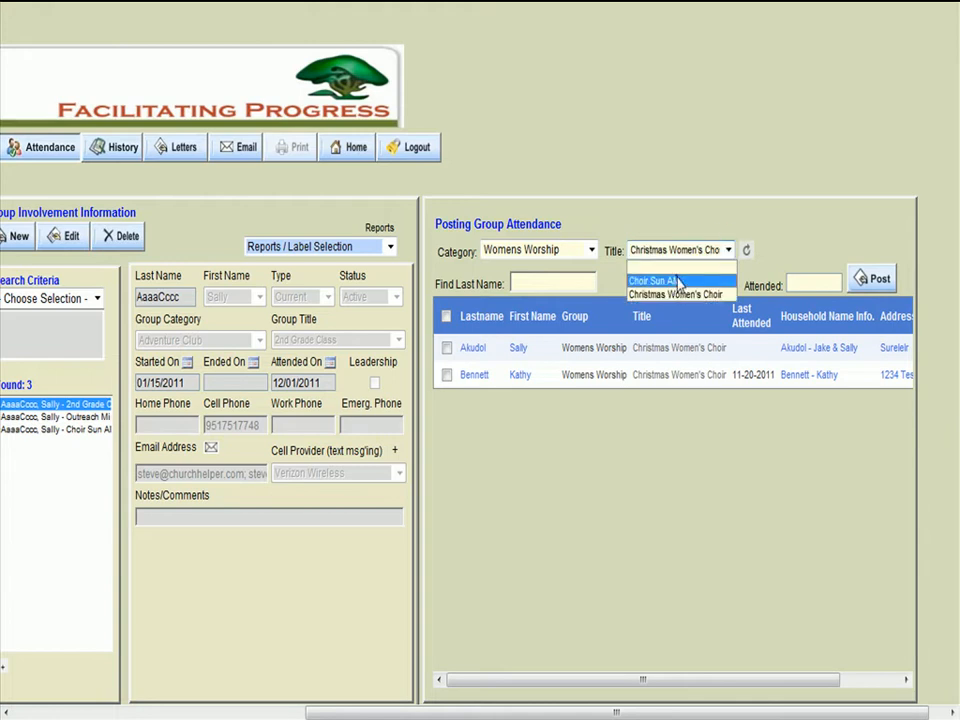
left_click(677, 279)
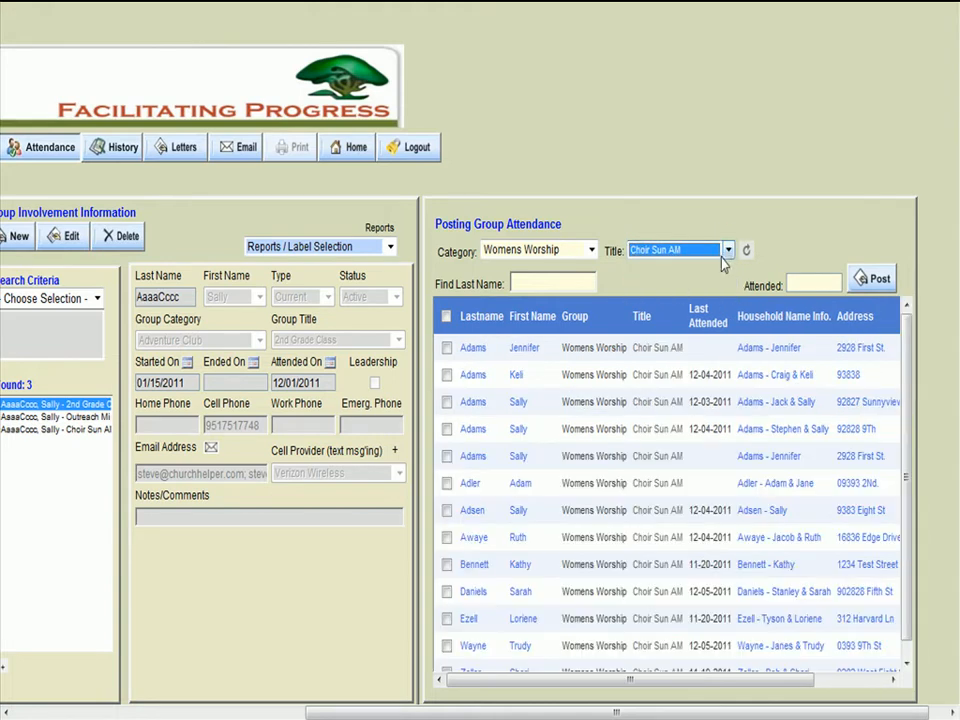
- Clear the title filter to list members of every Womens Worship title, and review the household and address columns
left_click(728, 250)
left_click(683, 266)
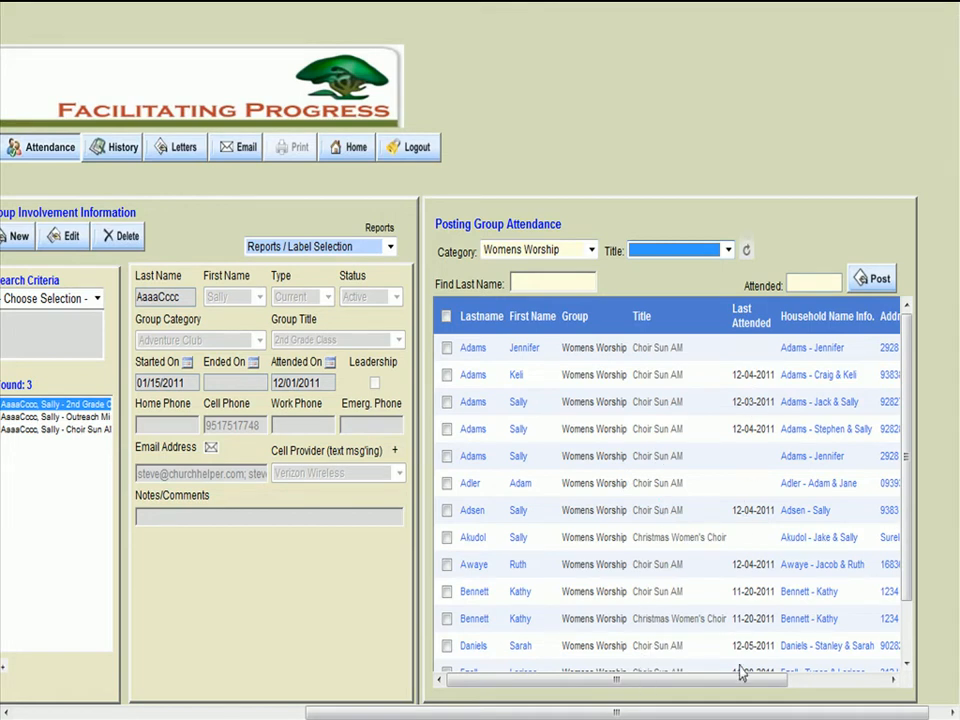
left_click_drag(741, 683, 836, 688)
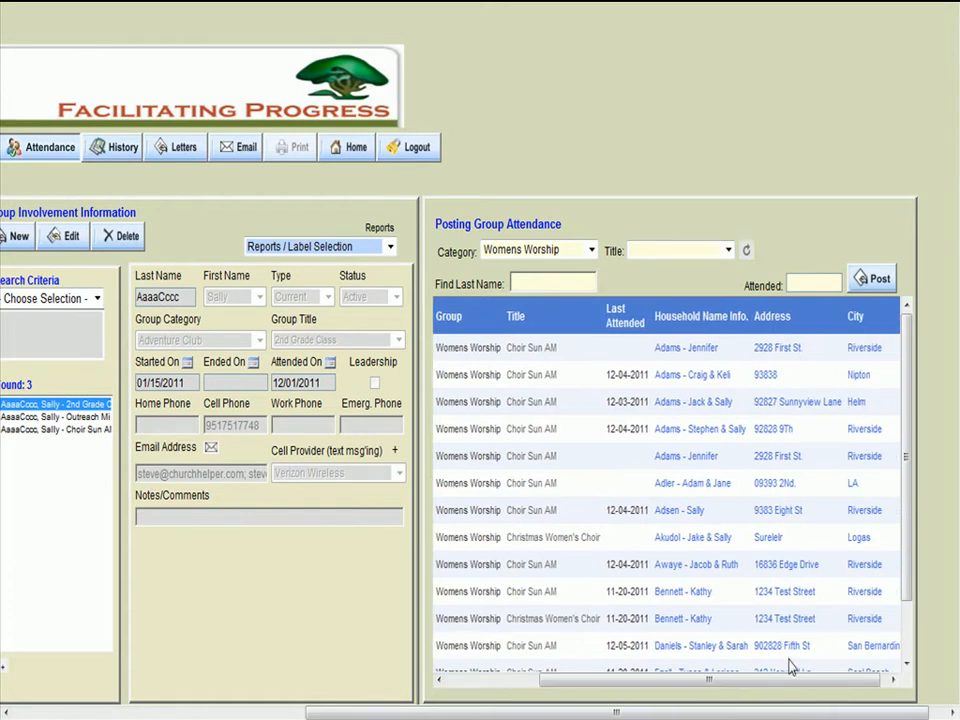
left_click_drag(797, 681, 660, 690)
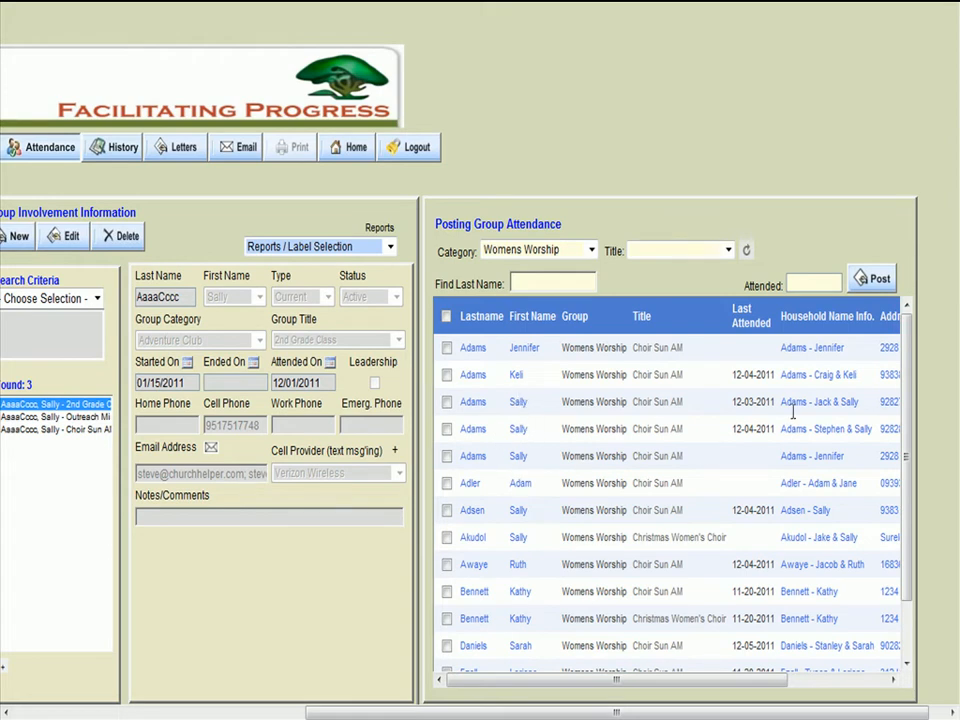
- Mark the third through seventh members in the attendance list individually
left_click(447, 429)
left_click(447, 431)
left_click(447, 403)
left_click(447, 429)
left_click(447, 456)
left_click(447, 483)
left_click(447, 510)
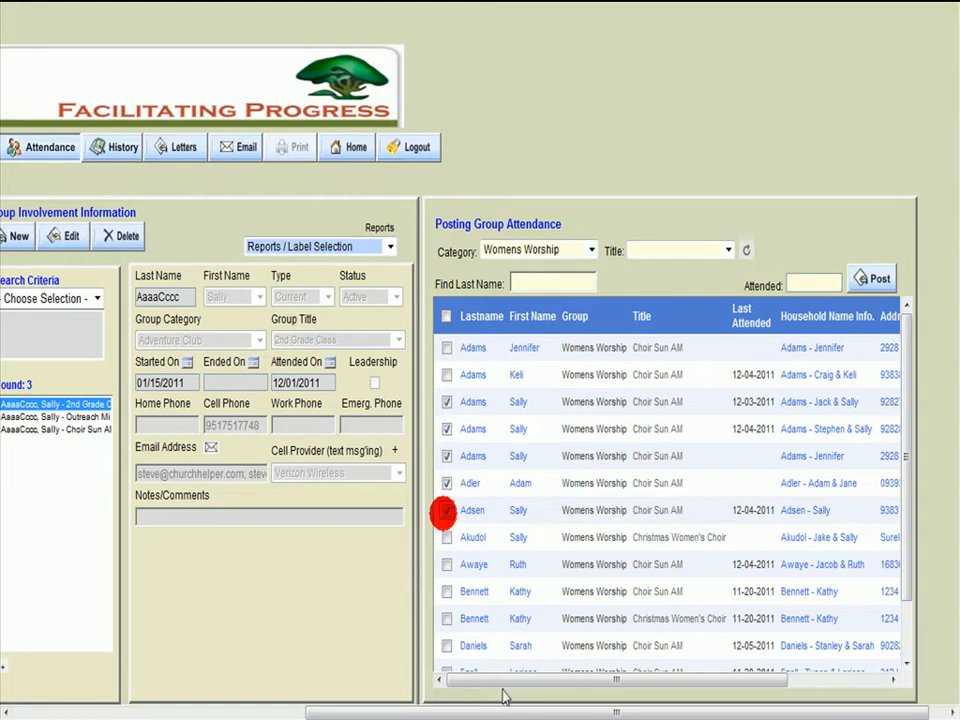
- Select all members in the attendance list, check the list down to its end, and deselect them all
left_click(446, 317)
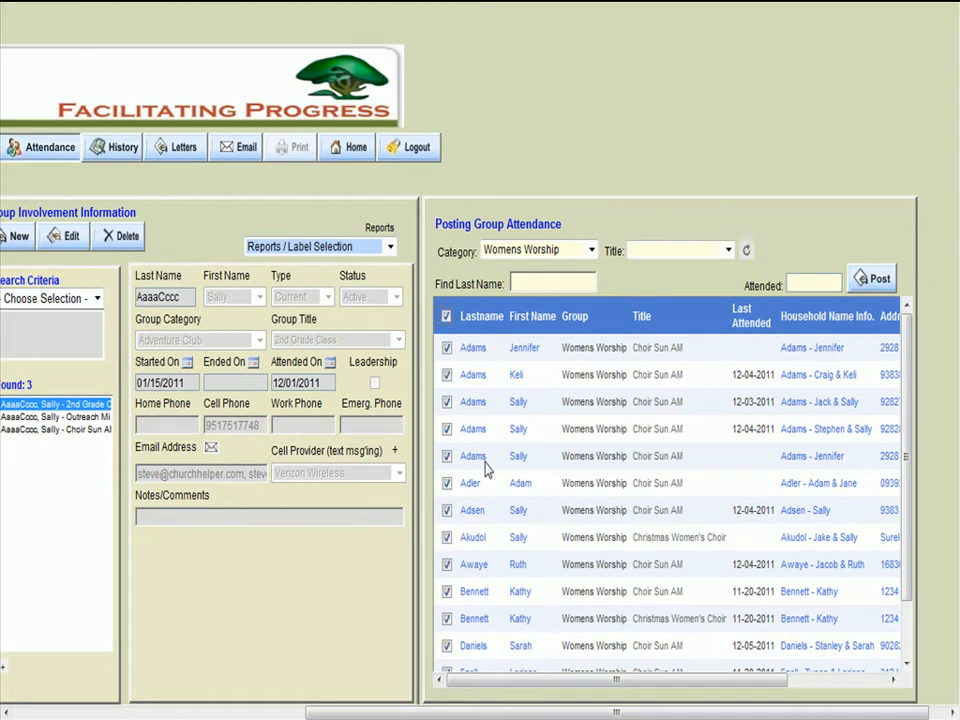
scroll(912, 537, "down", 2)
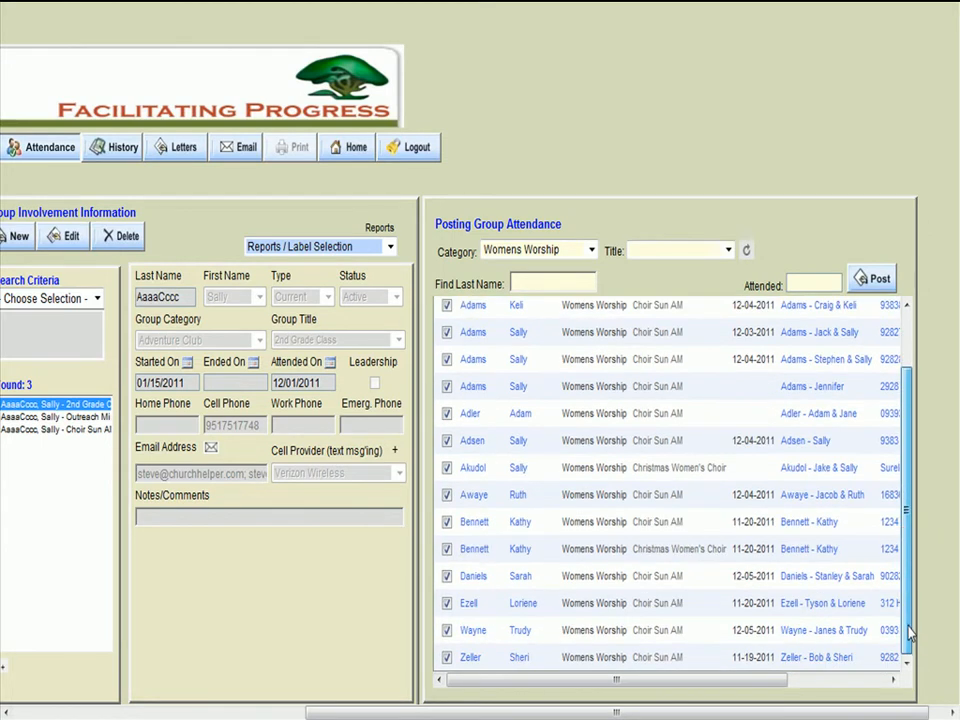
scroll(888, 472, "up", 2)
left_click(446, 317)
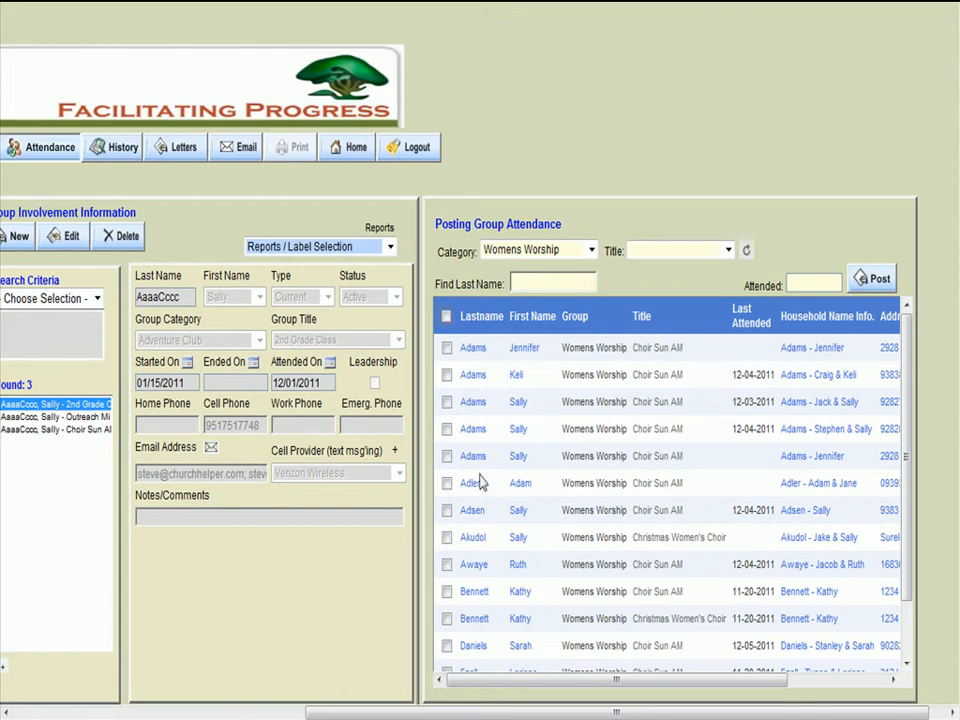
- Mark only the third, seventh and eleventh members in the attendance list
left_click(446, 401)
left_click(447, 510)
left_click(446, 618)
- Select all members for attendance, and unmark the absent ones in the third, sixth, tenth, twelfth and last rows
left_click(446, 316)
left_click(447, 484)
left_click(446, 591)
left_click(446, 645)
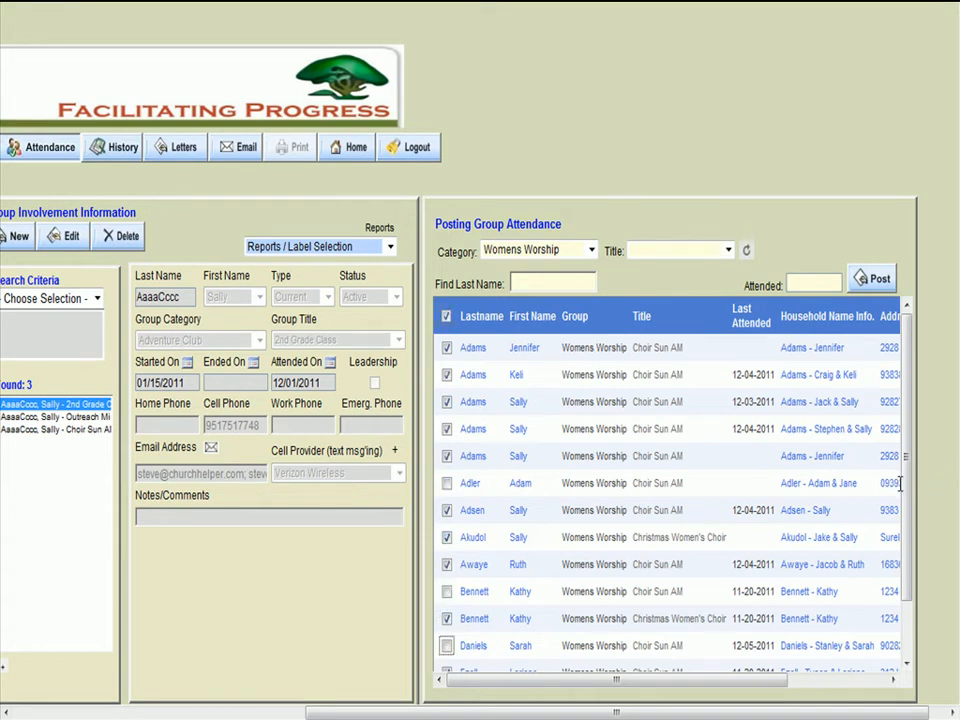
scroll(904, 546, "down", 2)
left_click(446, 657)
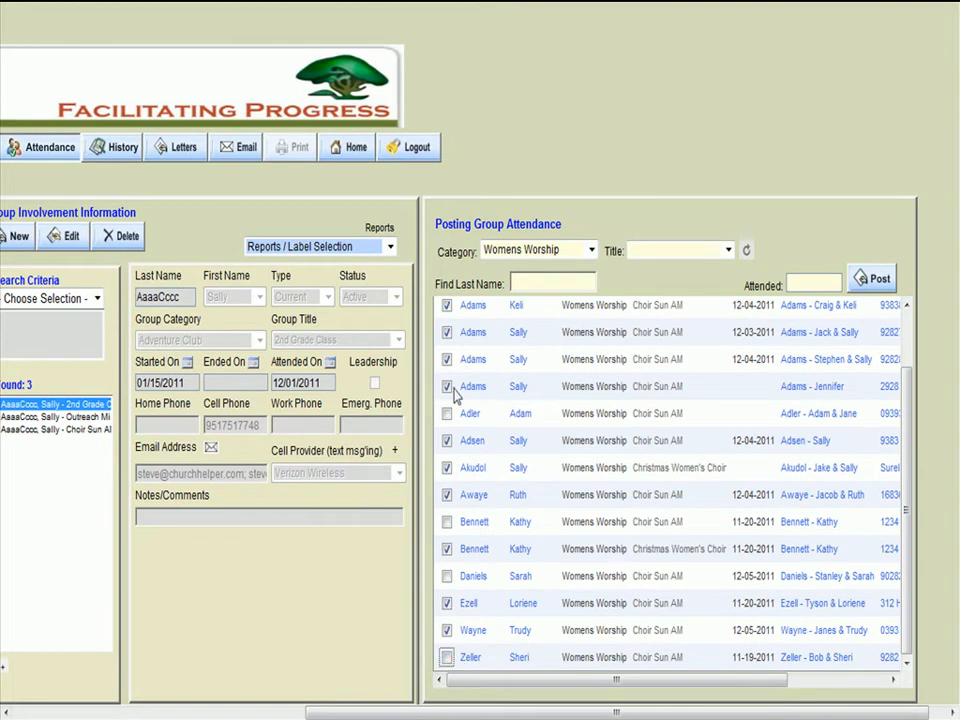
left_click(446, 332)
- Find the member in the last row by partial last name and mark that member as attending
scroll(910, 300, "up", 2)
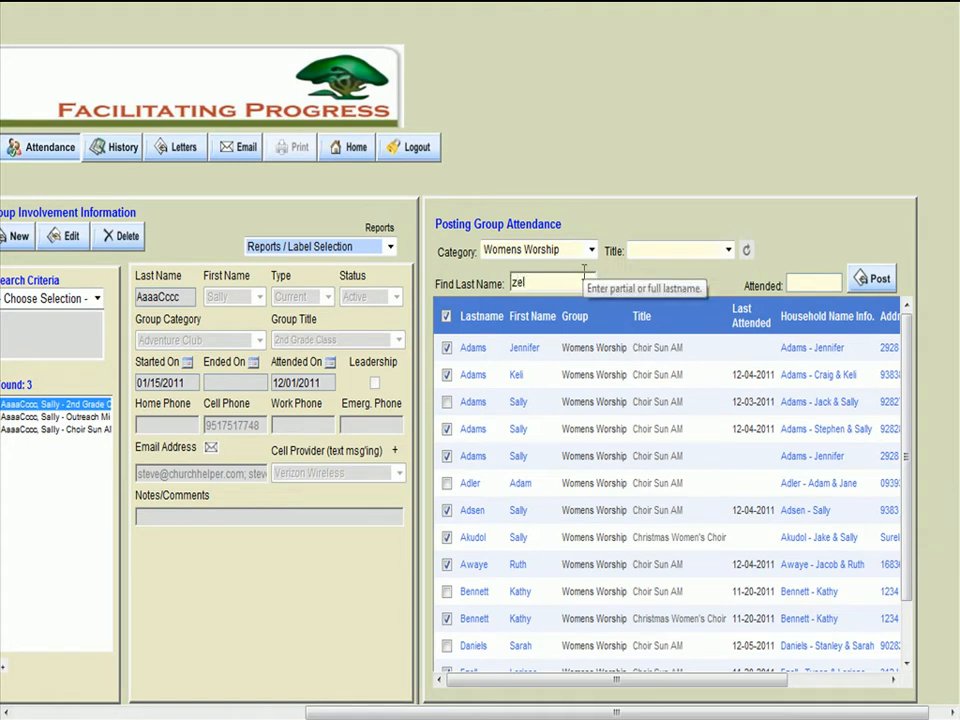
key("Return")
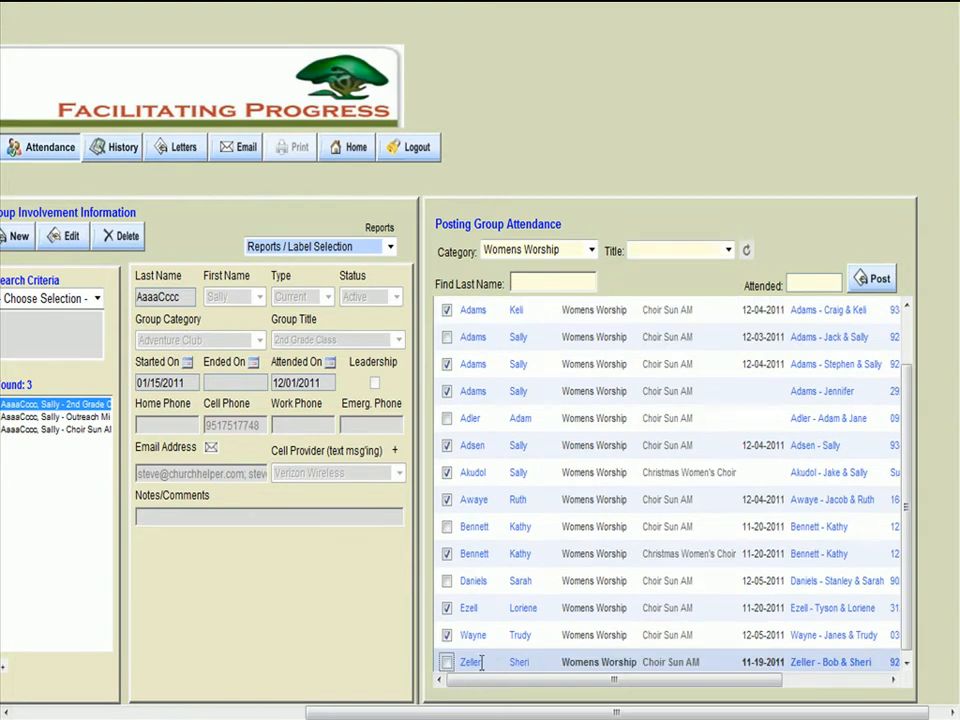
left_click(446, 663)
left_click(904, 486)
left_click_drag(906, 486, 921, 381)
- Try to post the attendance with no date, and set the attended date to 11/19/2011
left_click(872, 279)
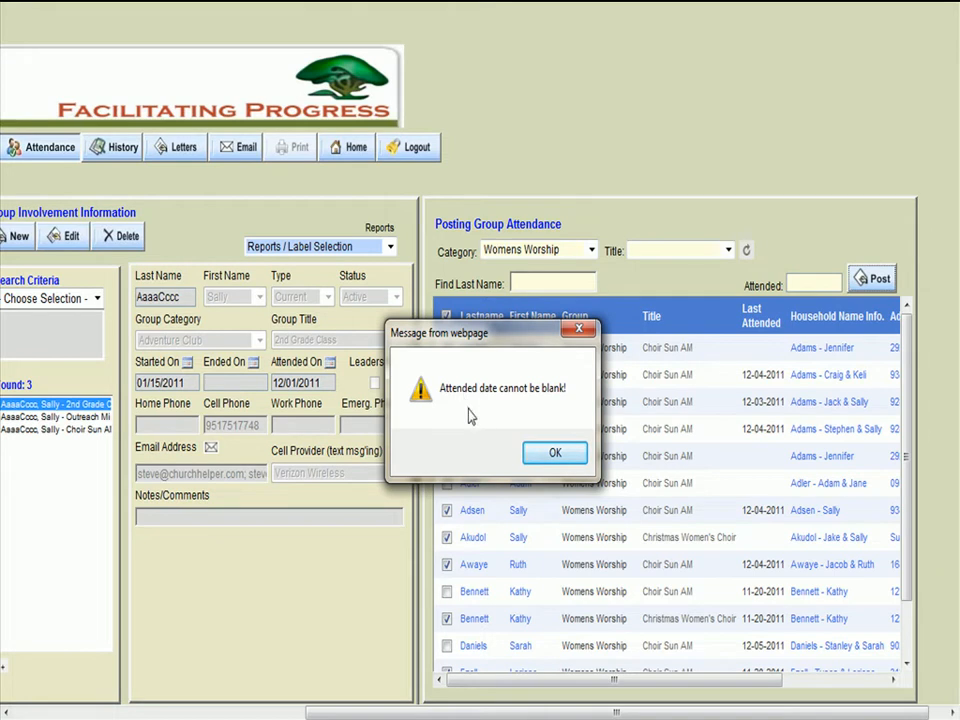
left_click(552, 458)
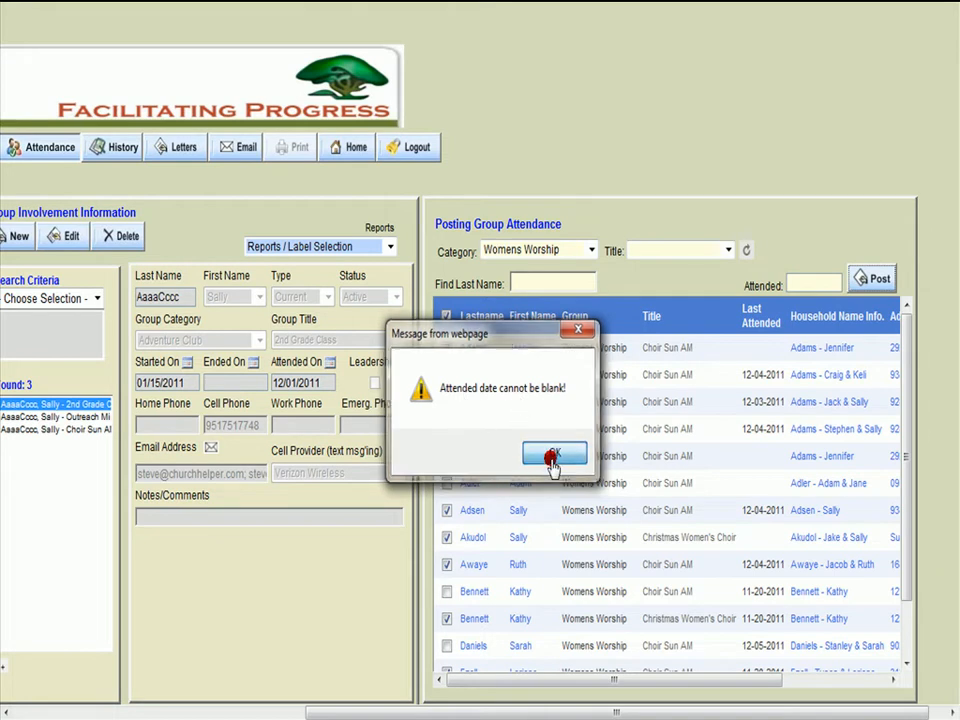
left_click(797, 283)
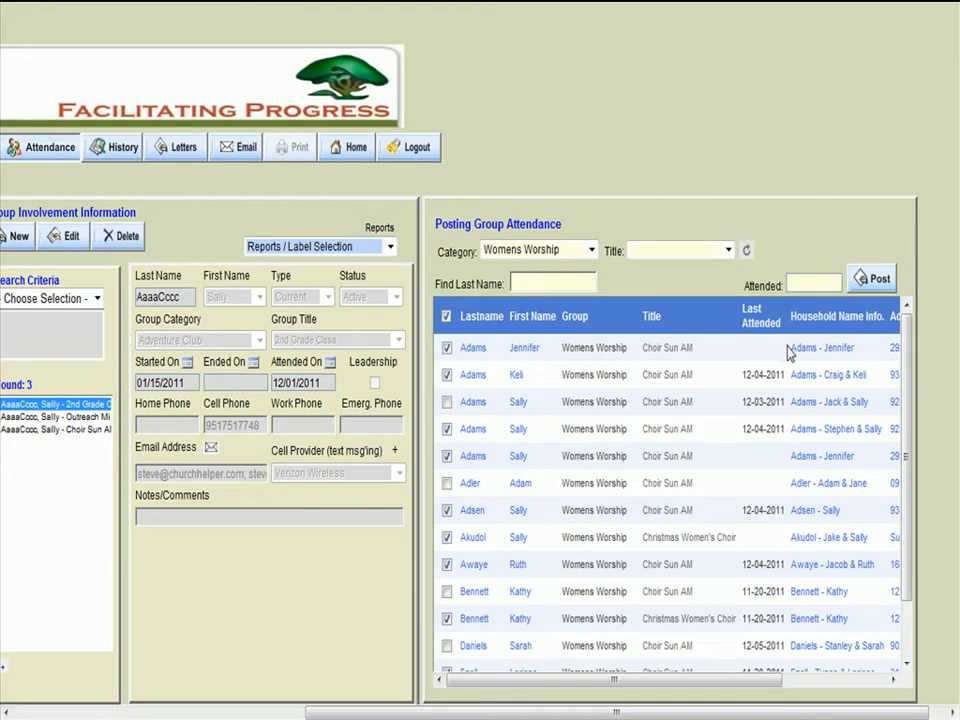
type("11/19/2011")
- Compare the entered attended date with the listed last-attended dates and the Attended On date of the member's Choir Sun AM record
left_click_drag(836, 283, 778, 289)
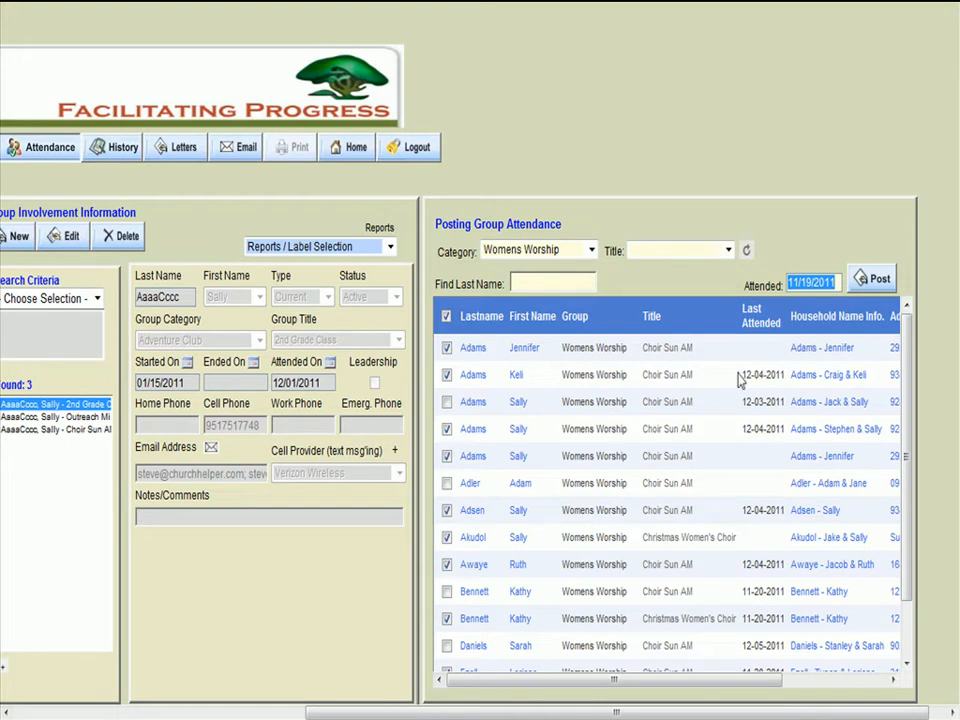
left_click(743, 375)
left_click_drag(742, 374, 305, 382)
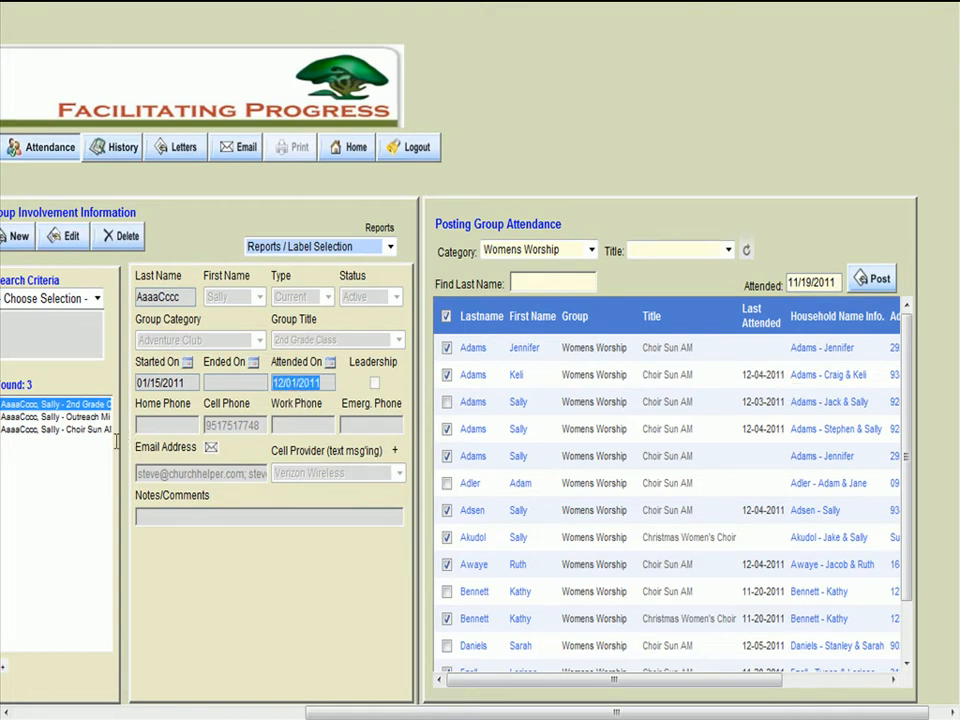
left_click(60, 429)
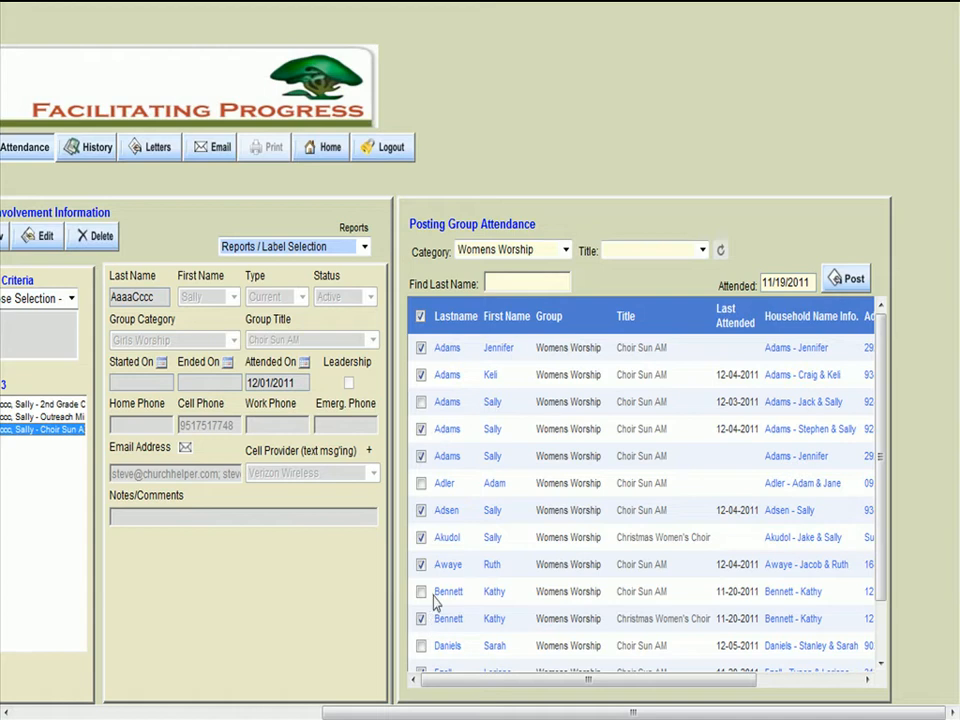
left_click(718, 455)
left_click(718, 345)
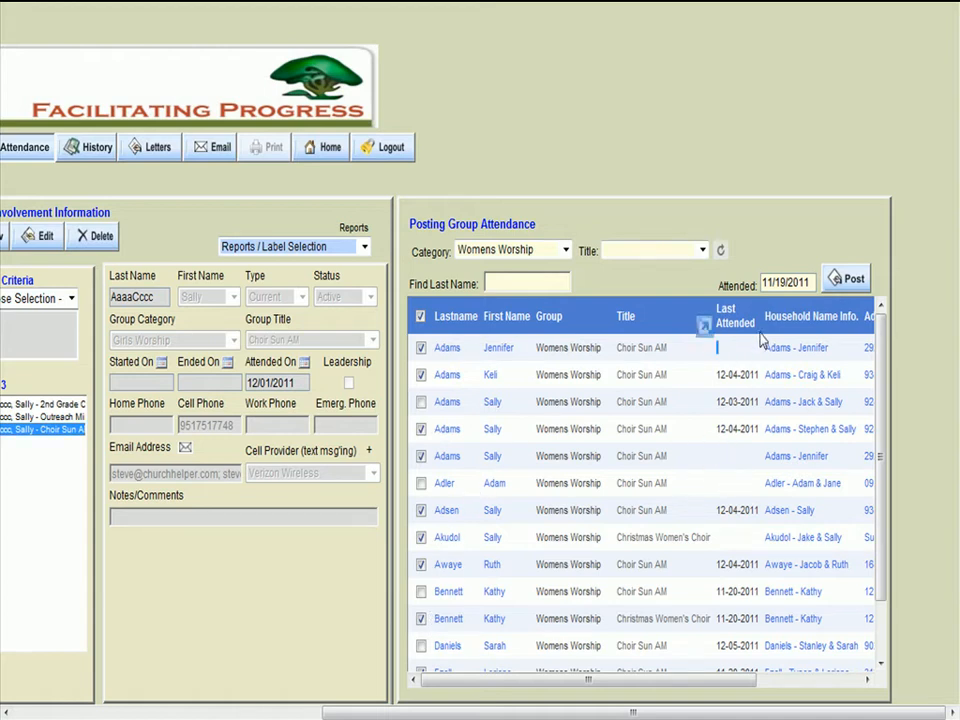
- Post the 11/19/2011 attendance for the marked members and refresh the list to check the last-attended dates
left_click(787, 281)
left_click(847, 283)
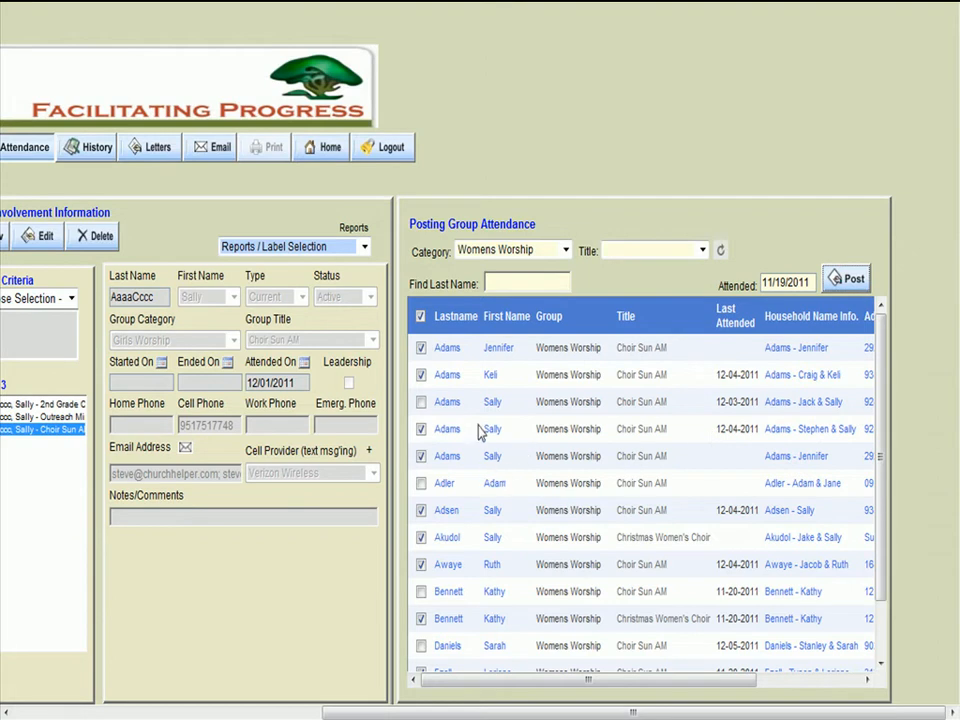
left_click(529, 453)
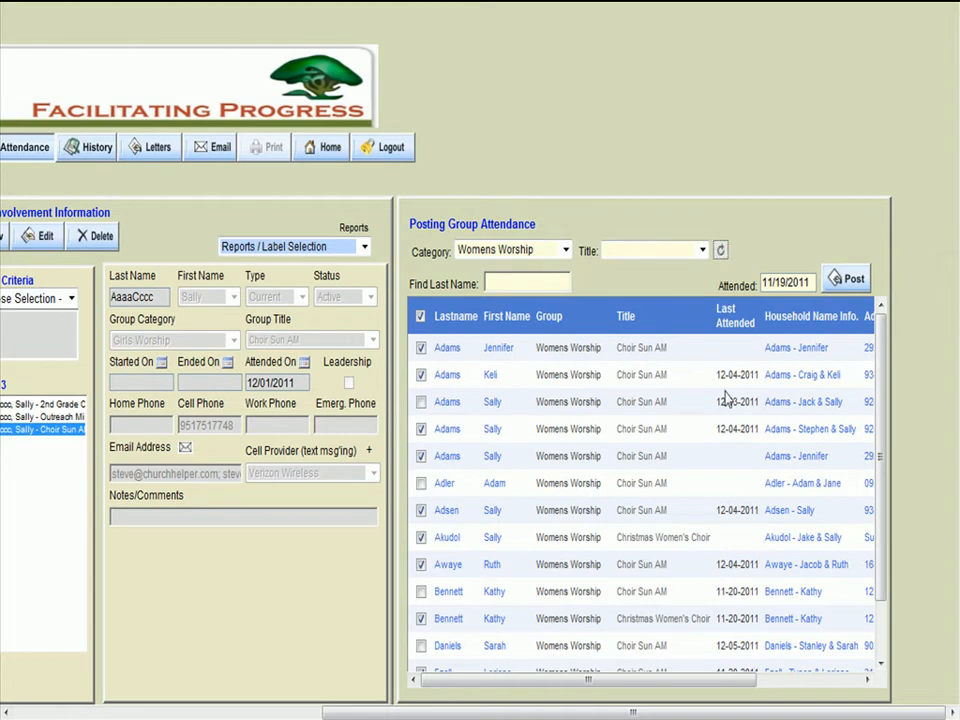
left_click(720, 250)
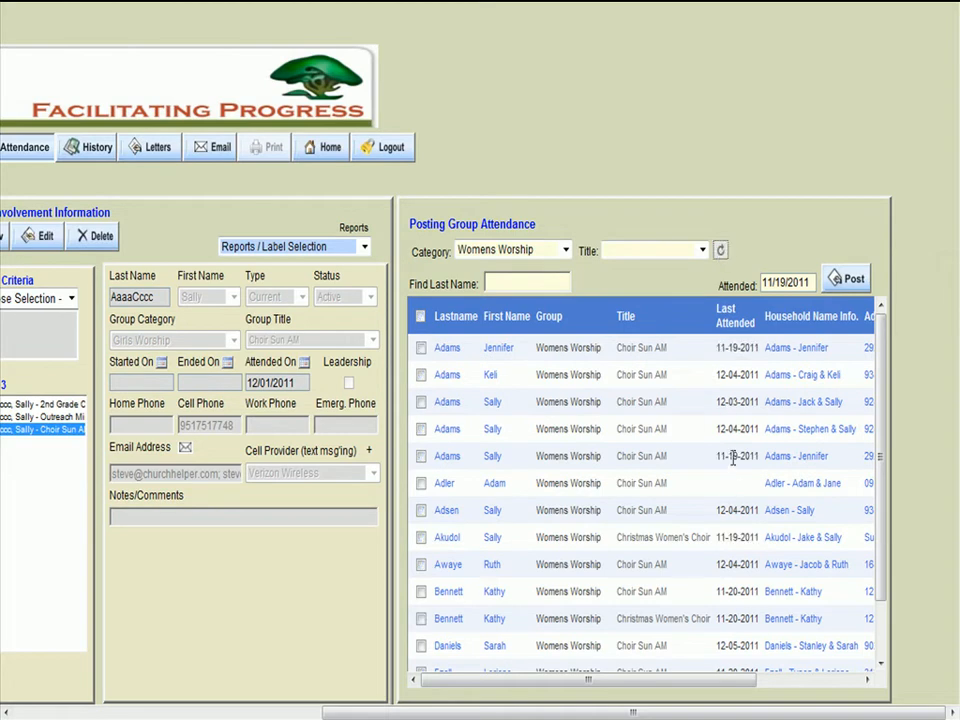
double_click(757, 348)
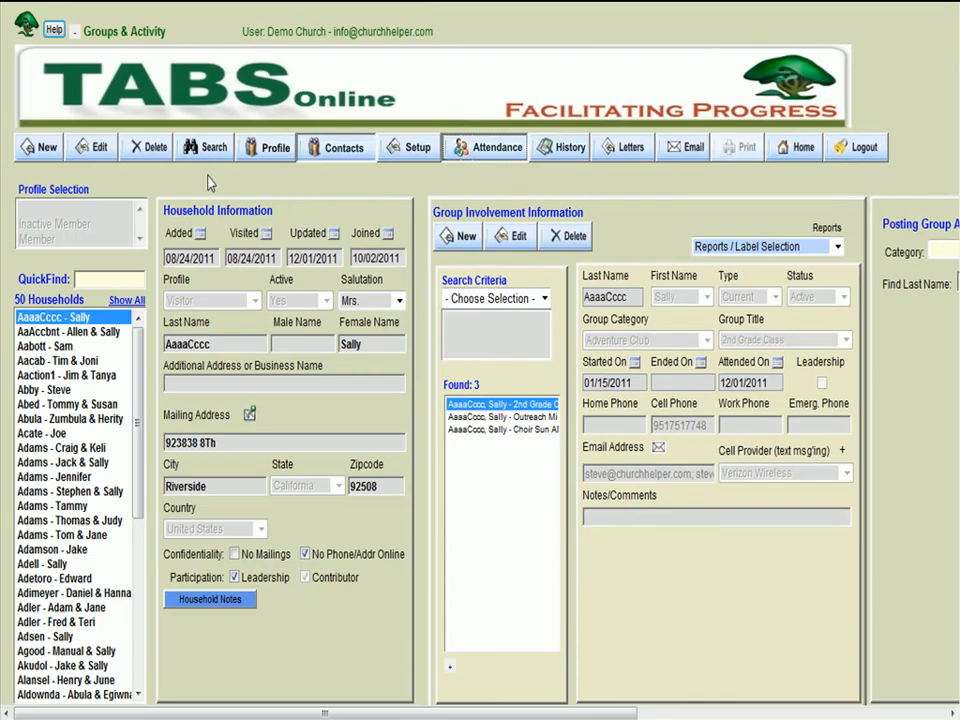
- Search the group involvement records for the Womens Worship category and the Choir Sun AM title
left_click(205, 147)
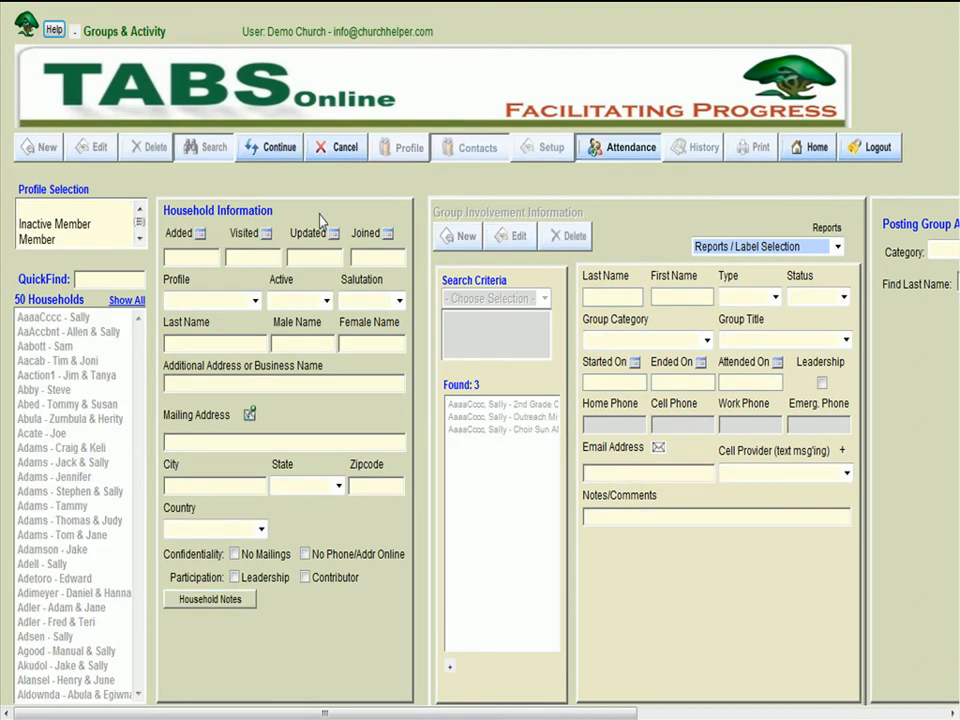
left_click(707, 340)
key("w")
key("w")
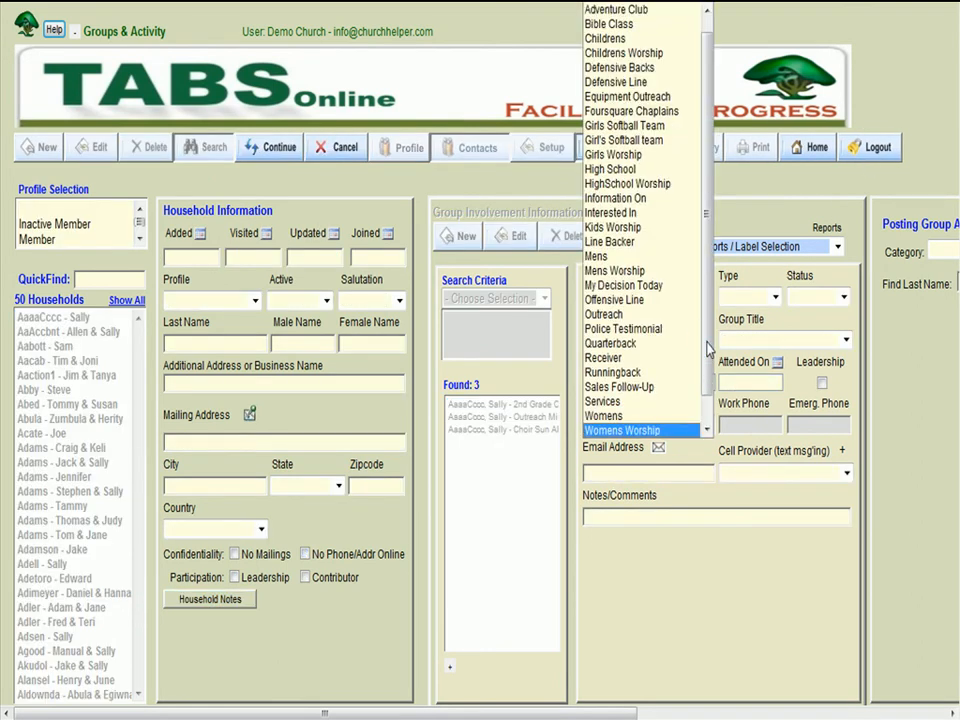
key("Return")
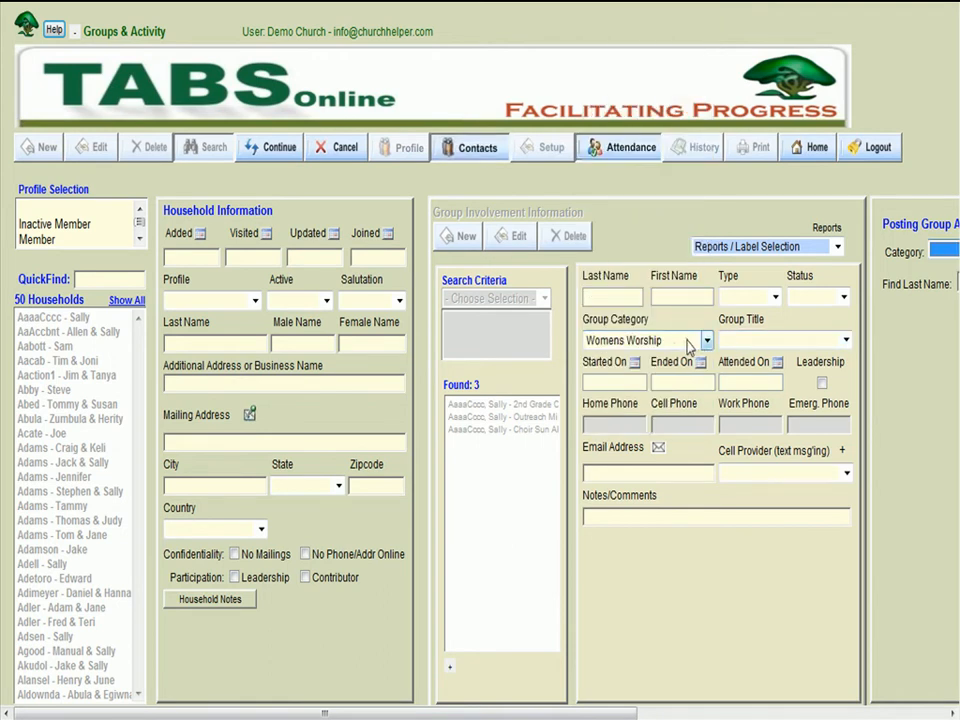
left_click(726, 341)
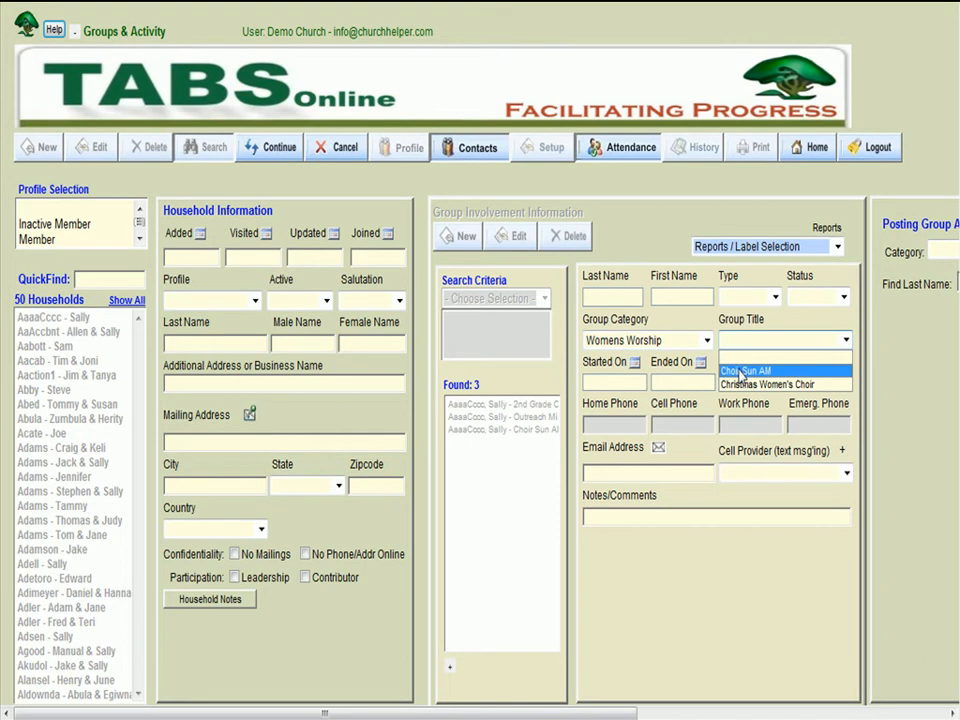
left_click(740, 372)
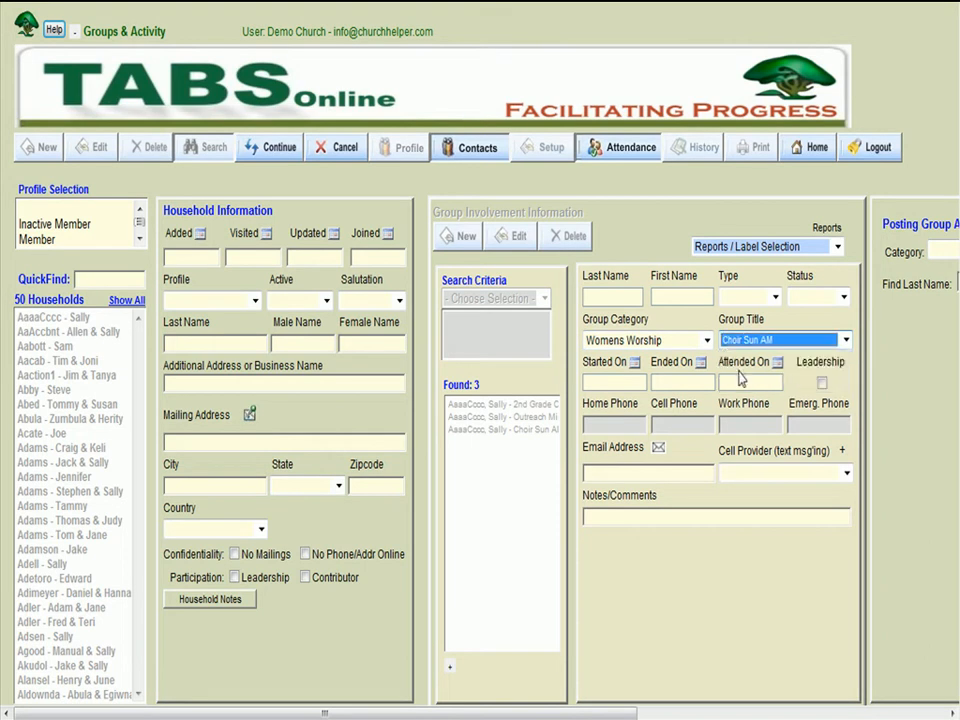
left_click_drag(586, 712, 712, 712)
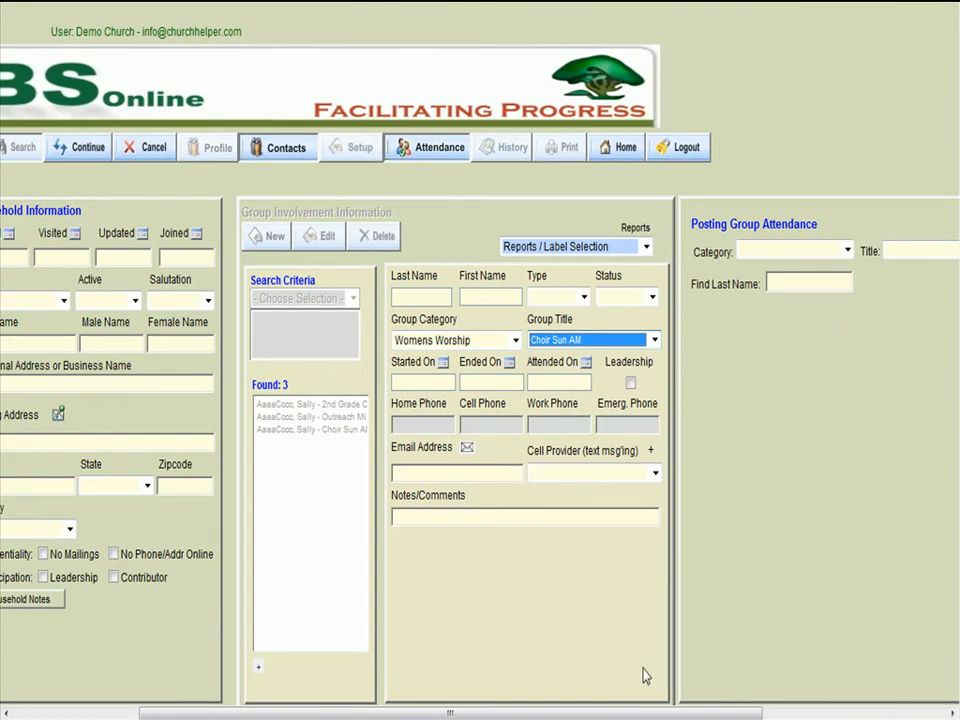
scroll(614, 716, "left", 5)
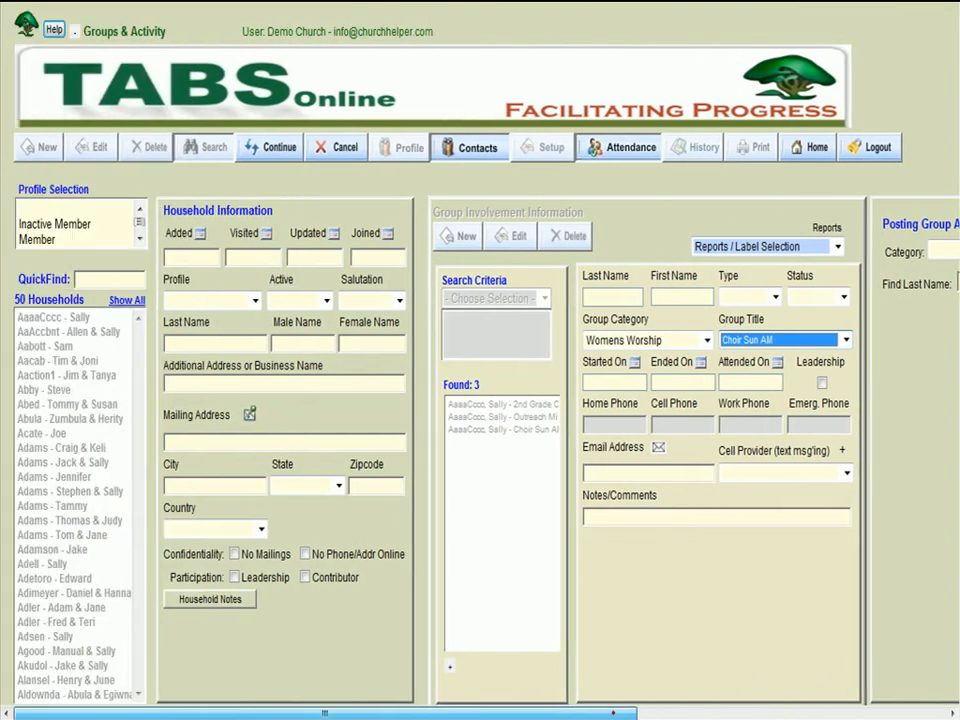
left_click(271, 155)
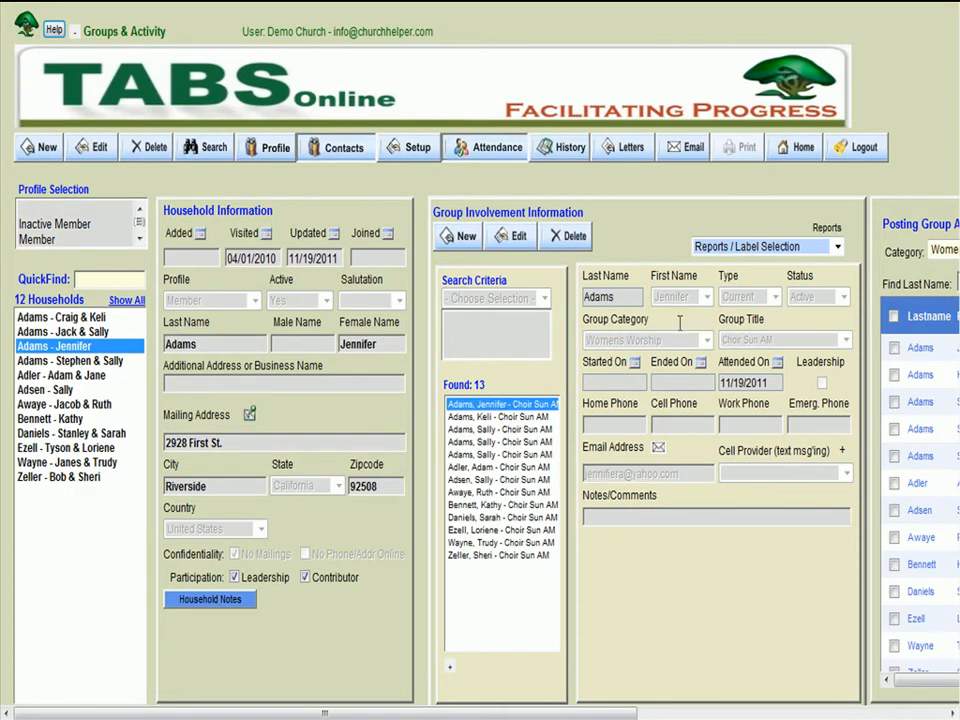
- Review the Choir Sun AM attendance list and find the member in its last row by partial last name
left_click_drag(519, 714, 822, 714)
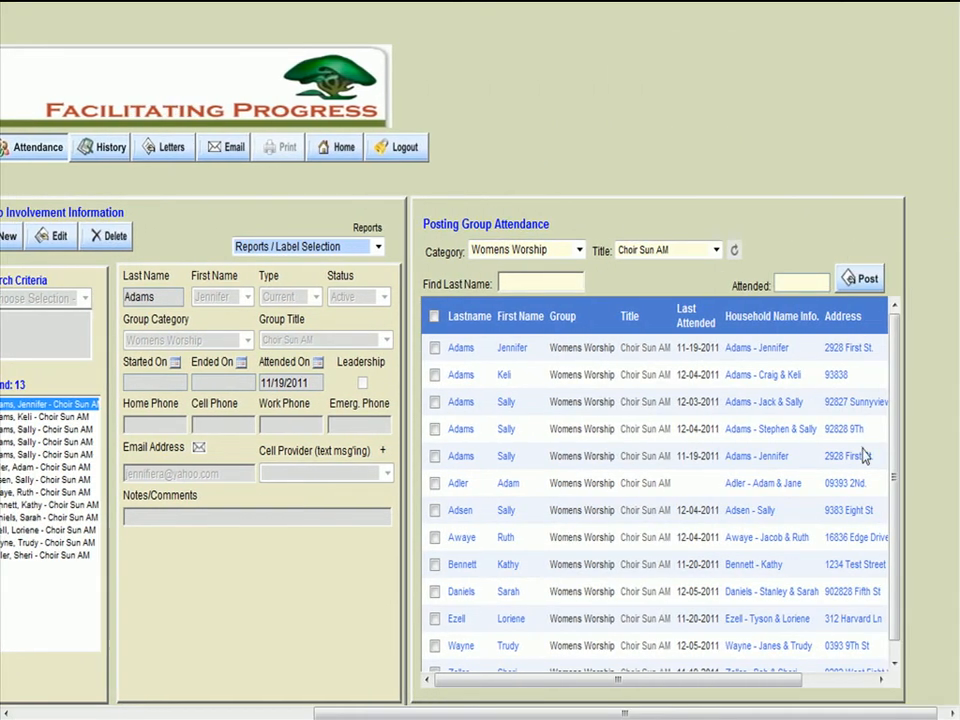
scroll(889, 420, "down", 2)
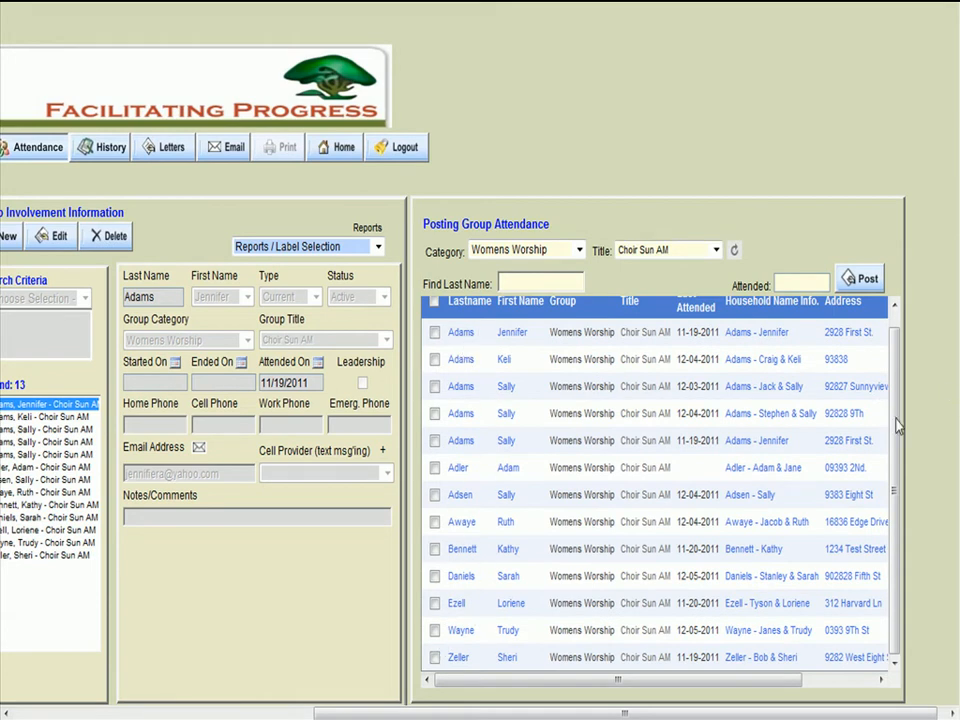
scroll(895, 390, "up", 2)
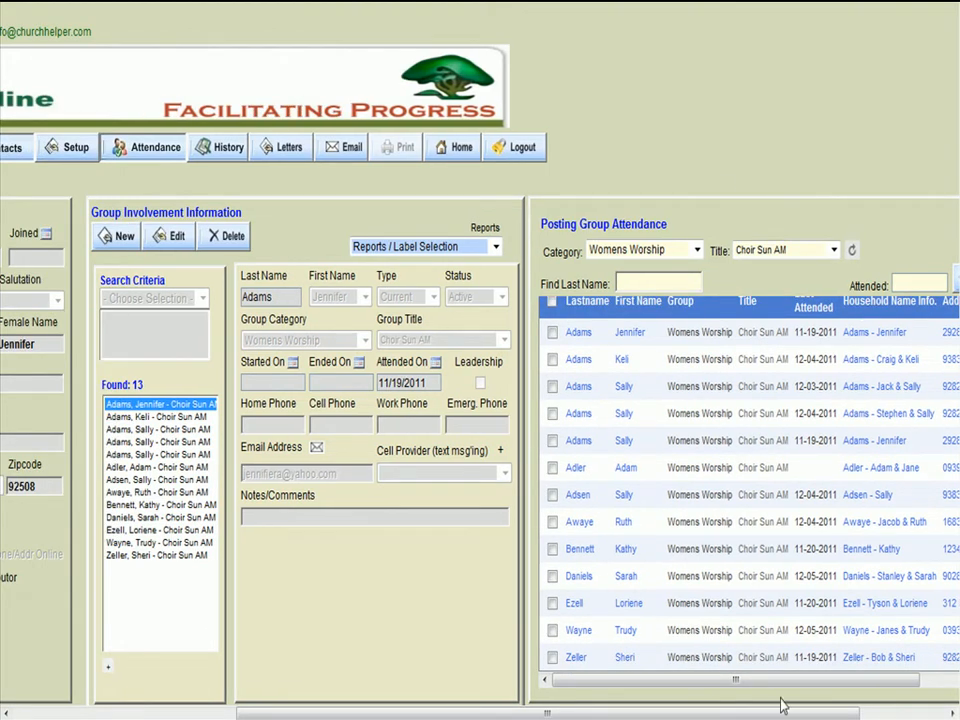
left_click_drag(771, 713, 826, 708)
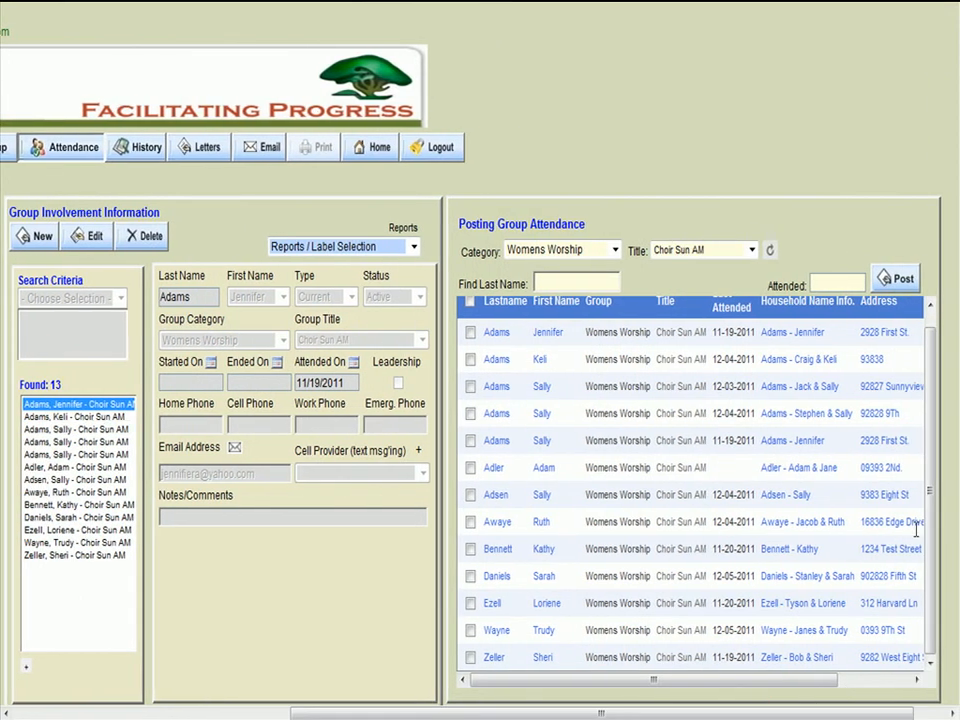
left_click_drag(933, 433, 900, 366)
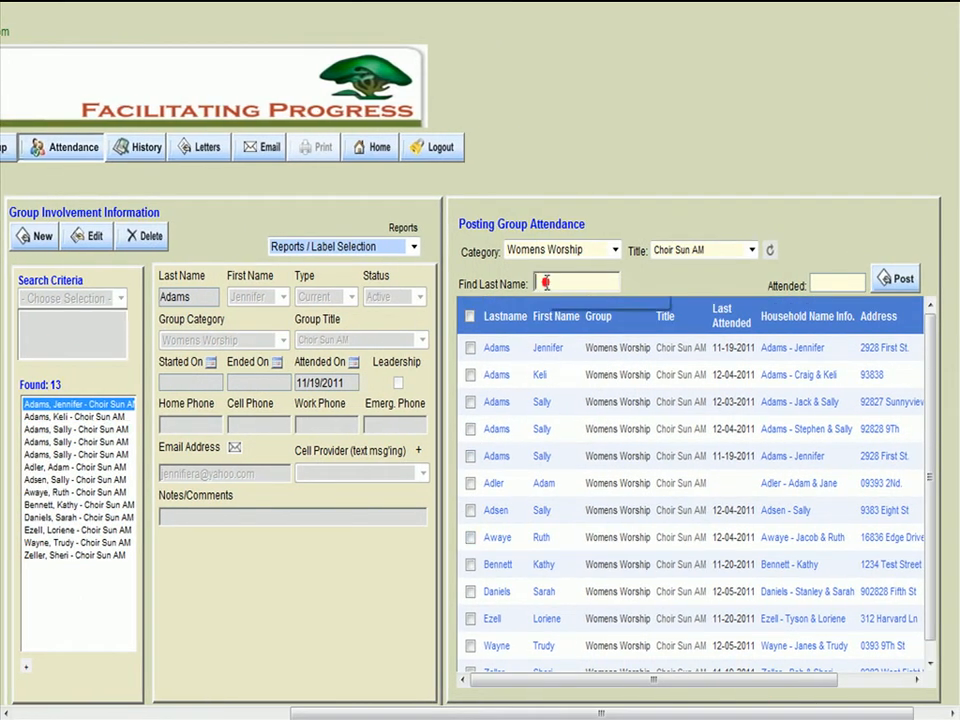
type("ze")
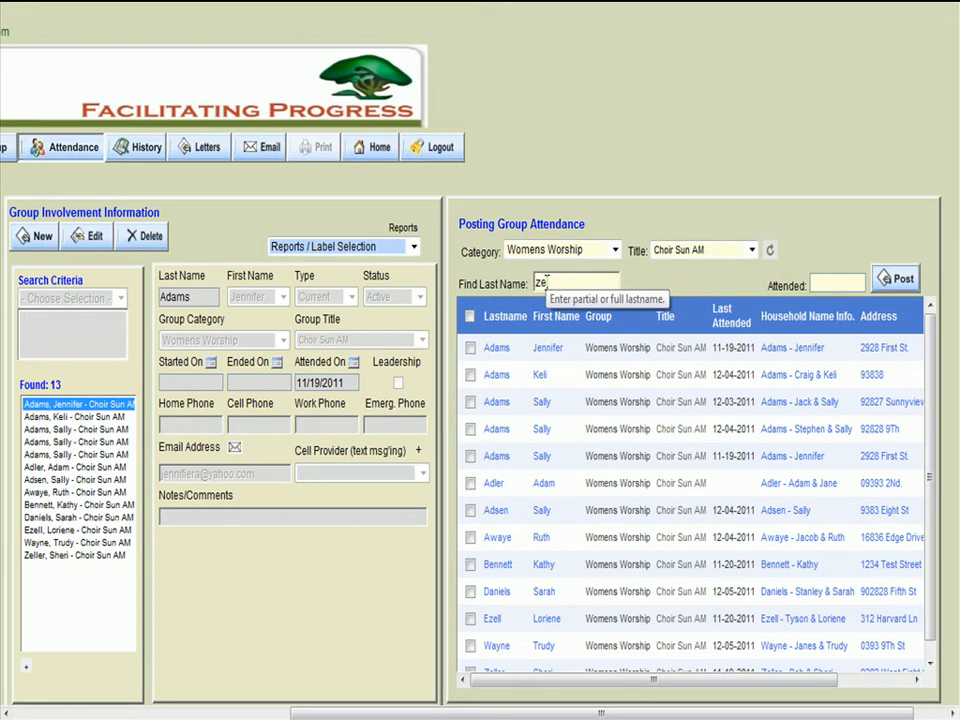
type("l")
key("Return")
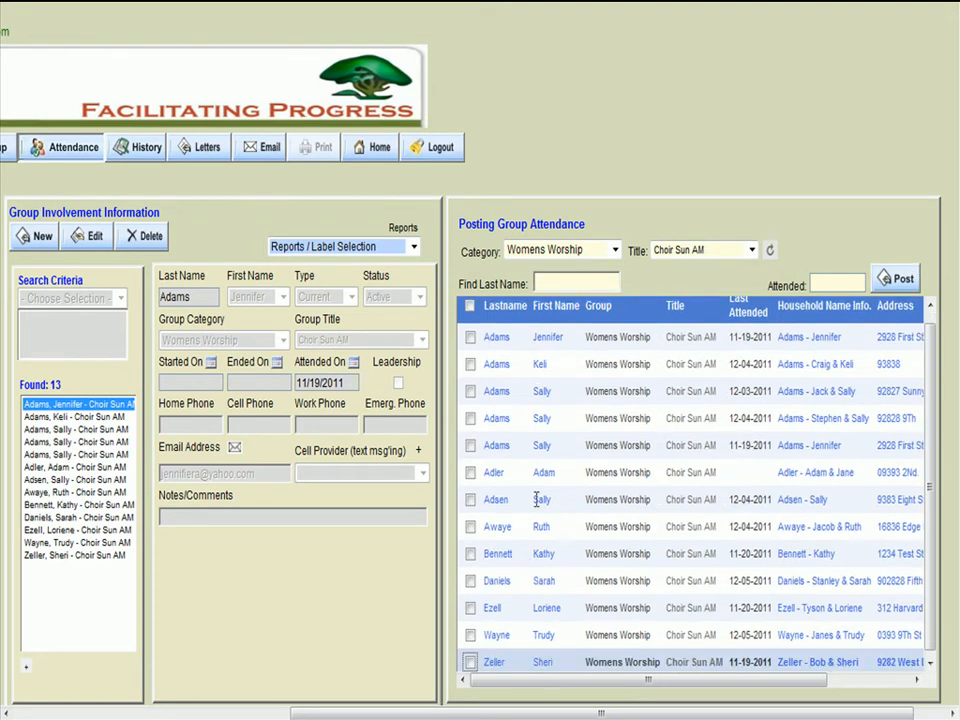
- Mark the members in rows 2, 6, 10 and 13 as attending and set the attended date to 12/08/2011
left_click(471, 663)
left_click(471, 581)
left_click(471, 472)
left_click(471, 365)
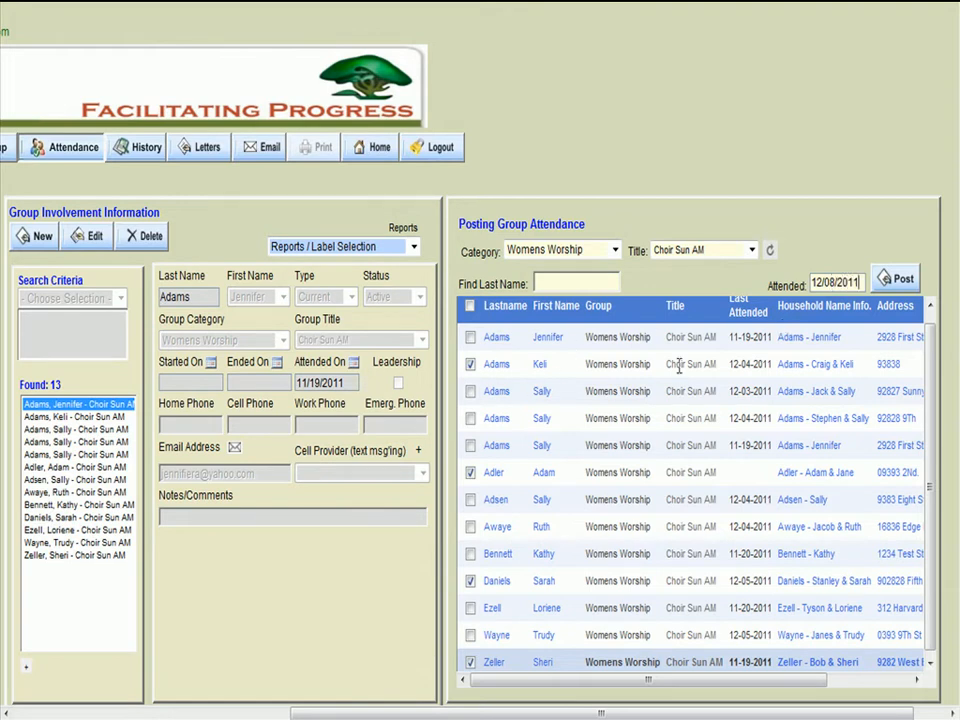
- Check the last-attended dates of the marked members before posting
double_click(734, 365)
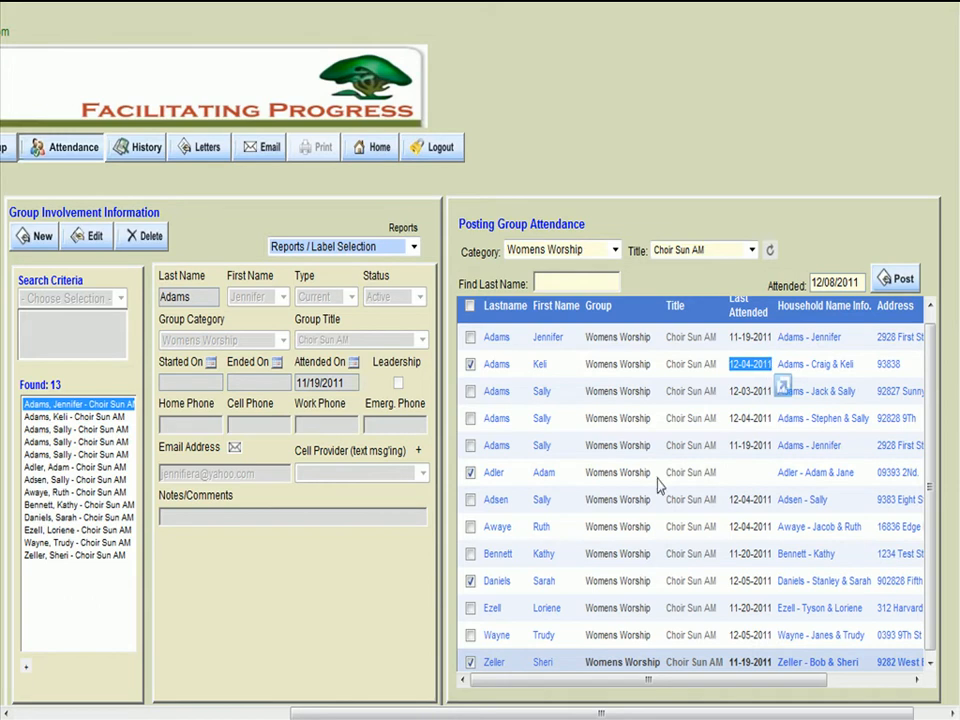
left_click(736, 475)
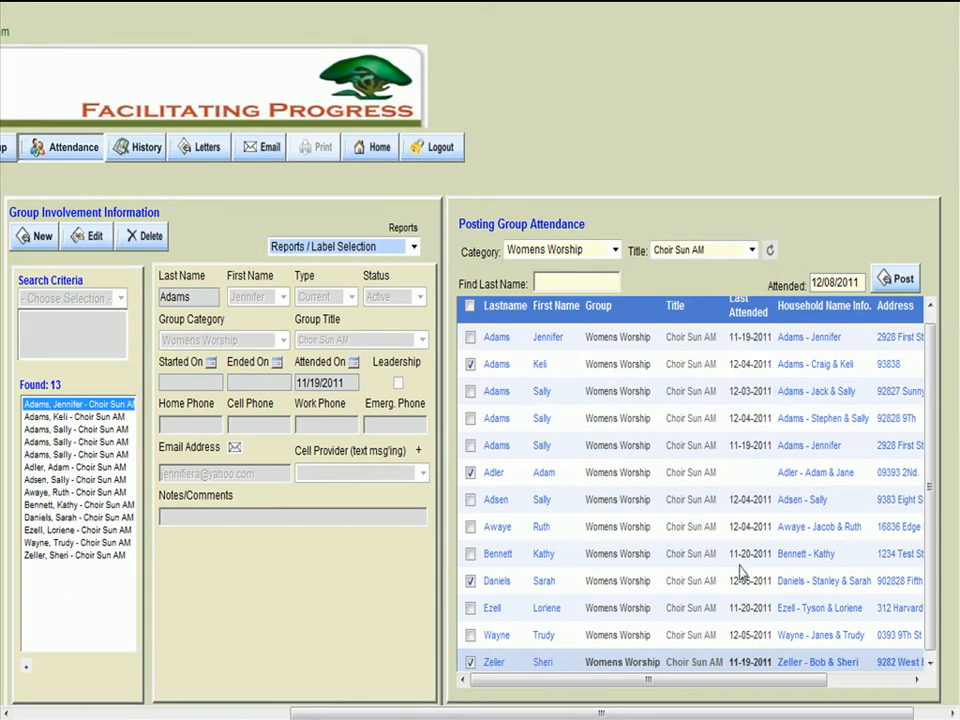
double_click(752, 661)
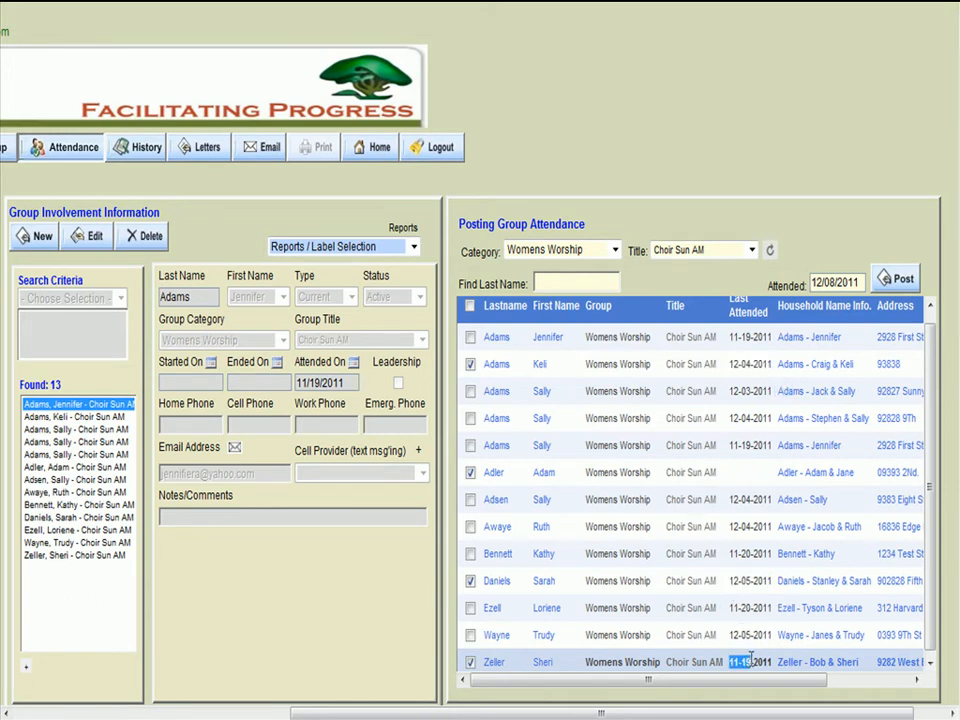
- Post the 12/08/2011 attendance for the marked members and refresh the attendance list
left_click(898, 284)
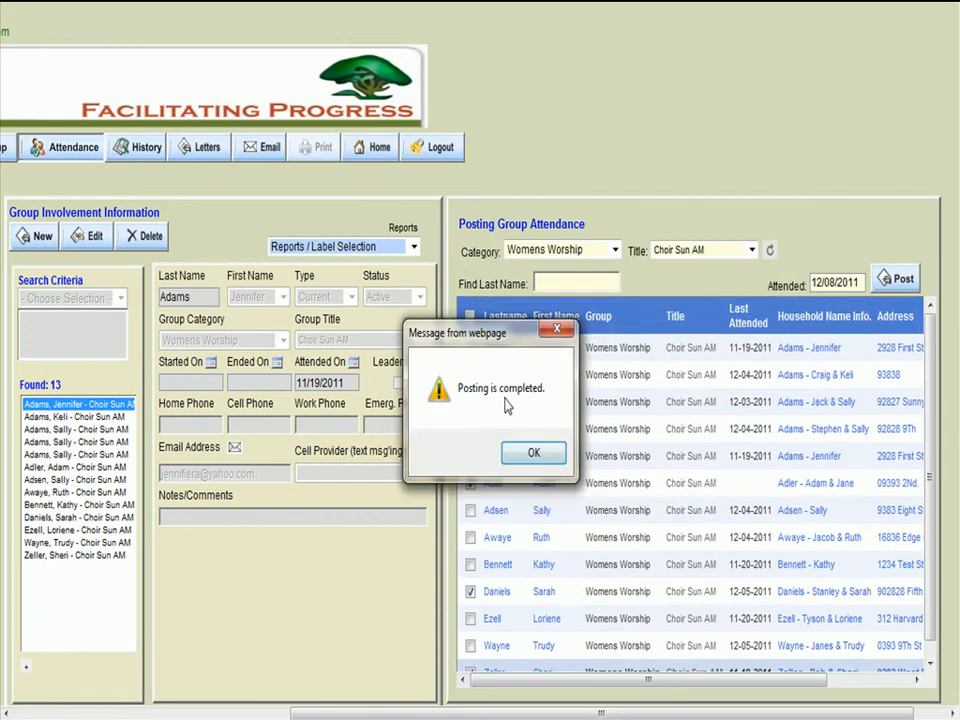
left_click(554, 454)
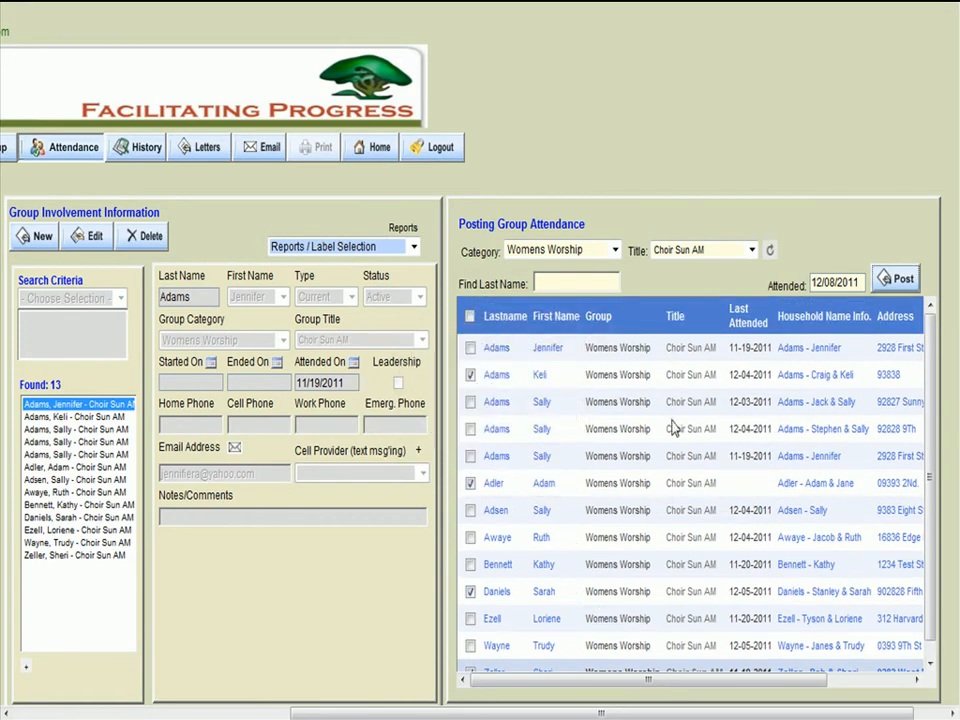
left_click(770, 250)
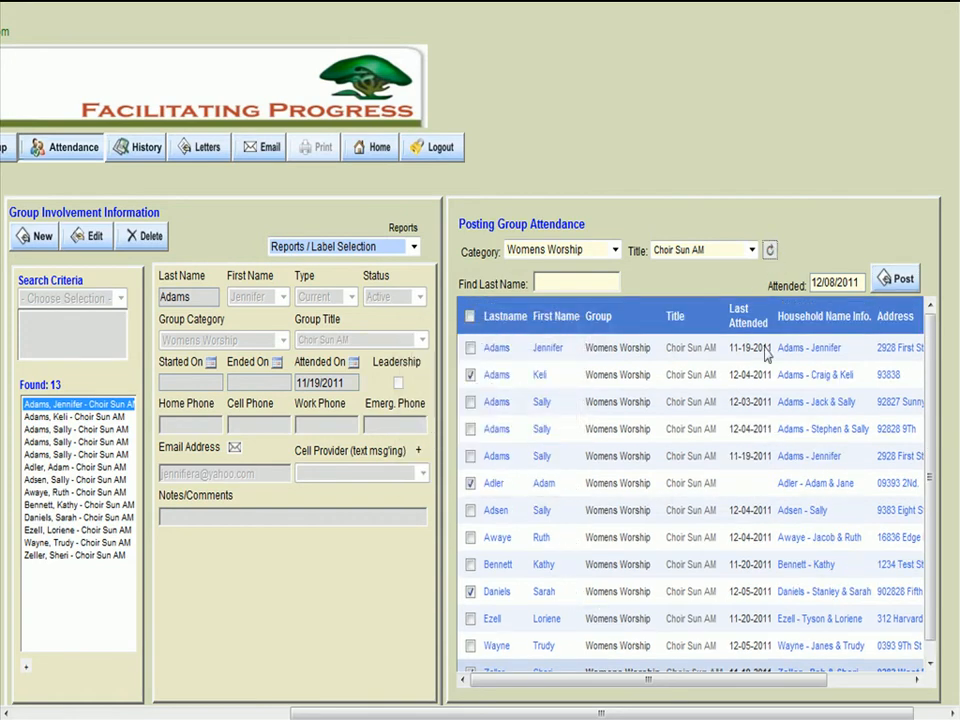
- Check the last-attended dates in the refreshed rows of the four posted members
double_click(730, 384)
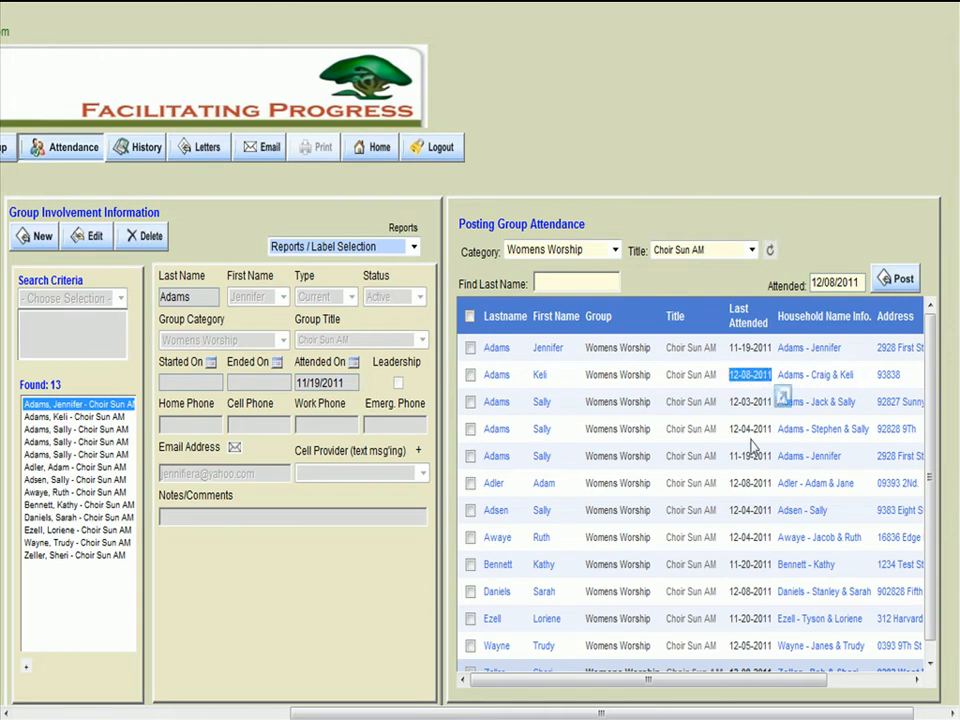
double_click(733, 482)
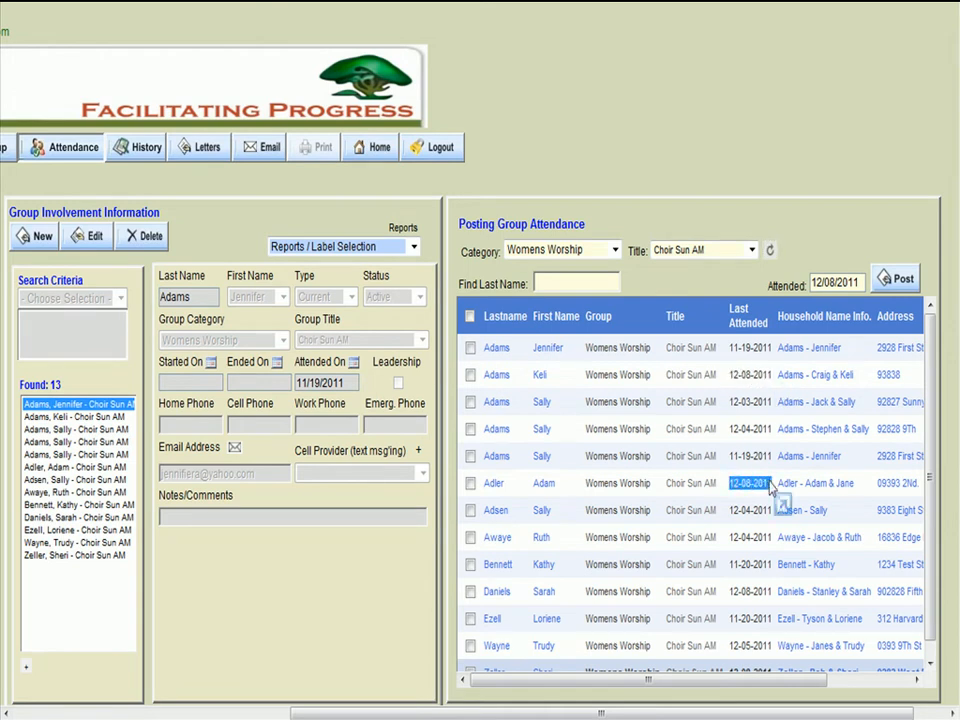
double_click(748, 591)
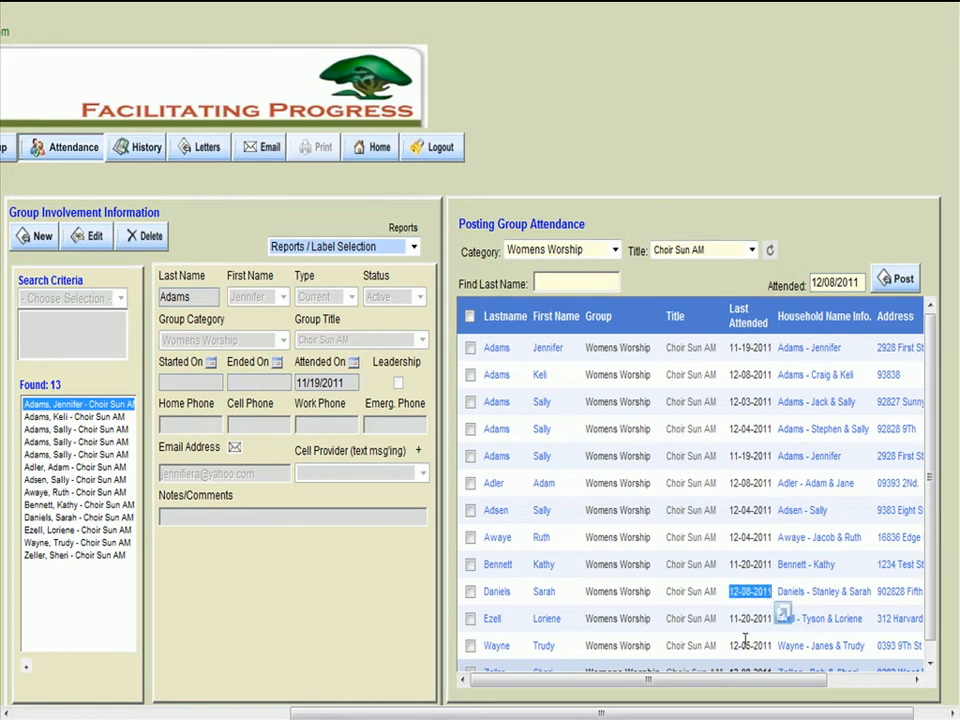
double_click(748, 668)
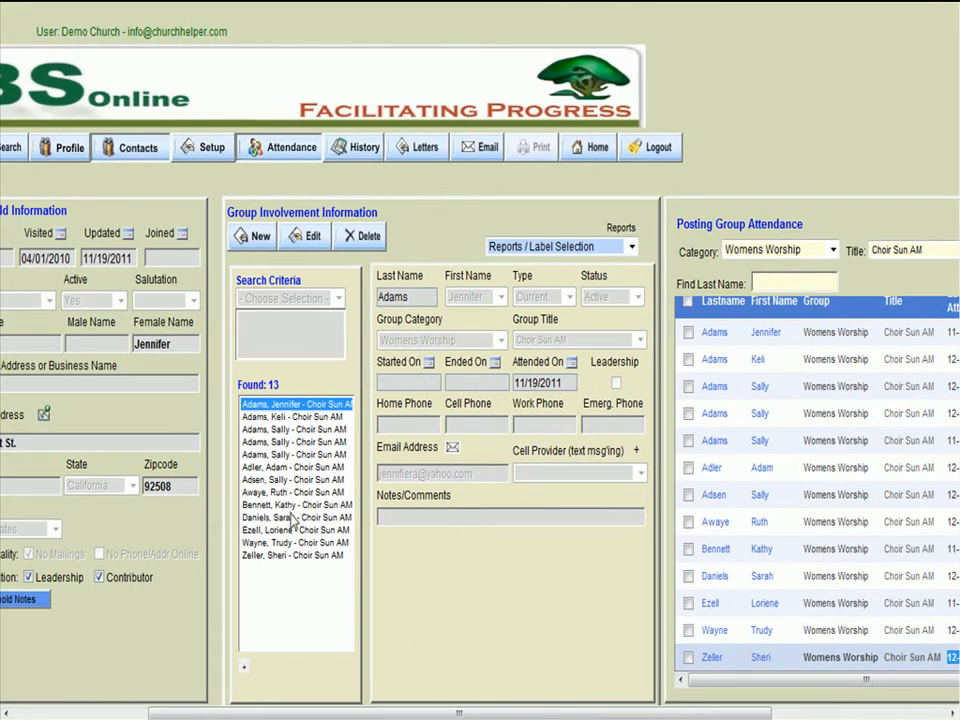
- Delete the Choir Sun AM group record of the member in the ninth row of the found records
left_click(284, 506)
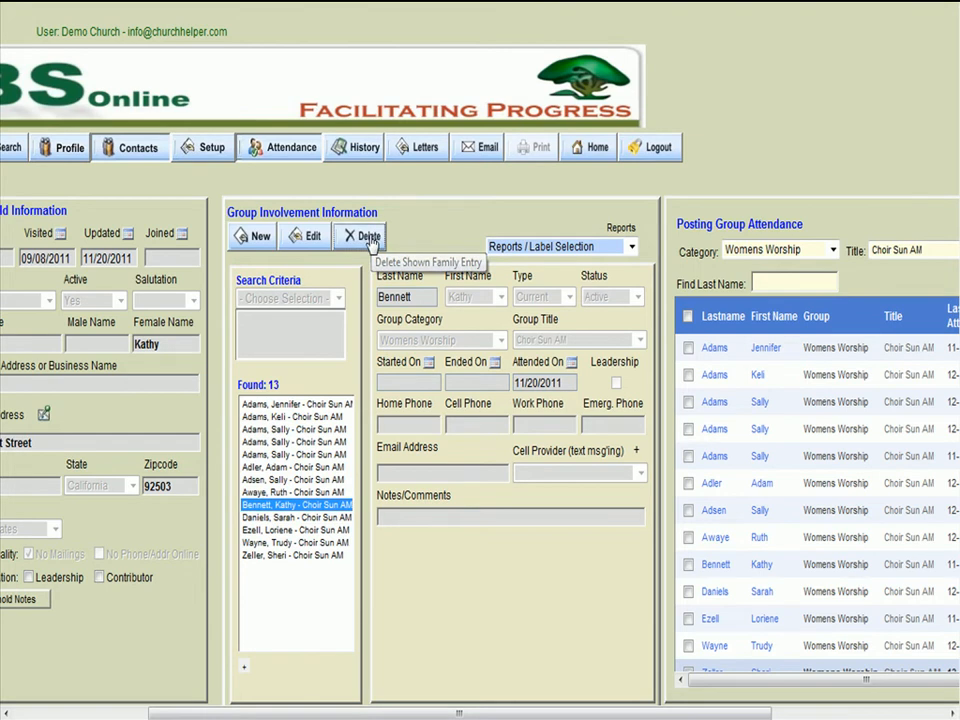
left_click(367, 238)
left_click(330, 240)
left_click(250, 506)
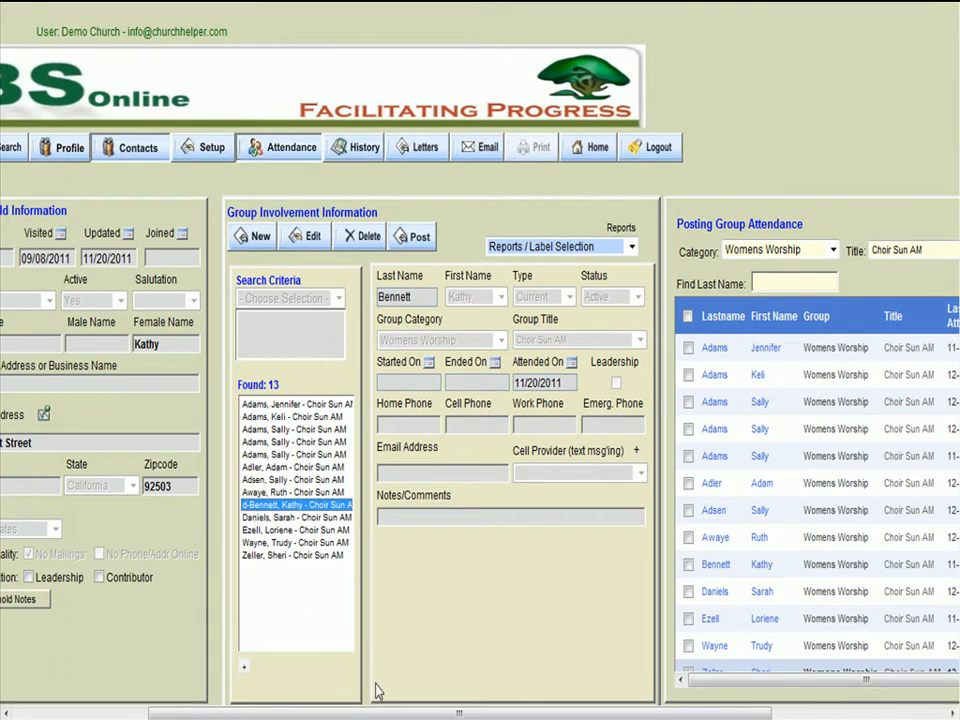
- Refresh the group attendance list and check the row where the deleted member was listed
left_click_drag(384, 713, 569, 700)
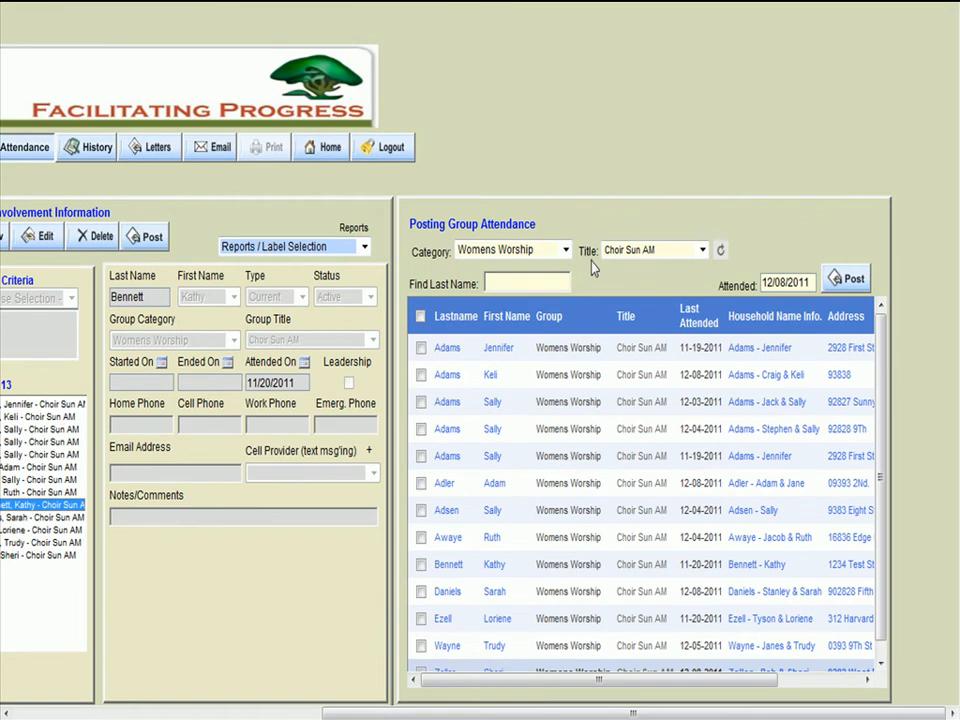
left_click(720, 249)
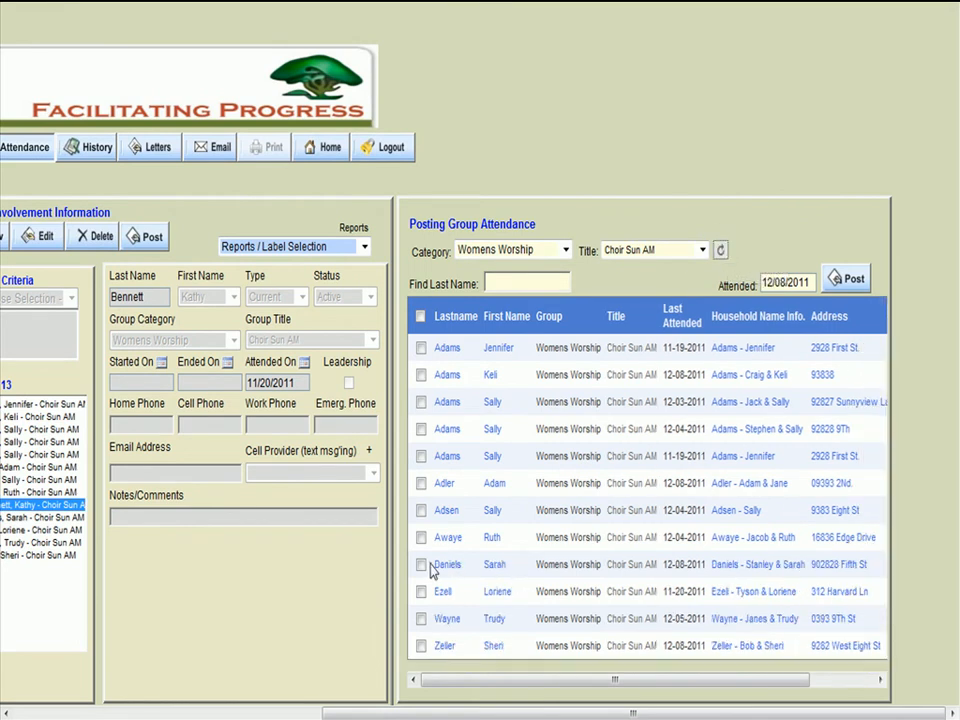
left_click_drag(442, 564, 878, 564)
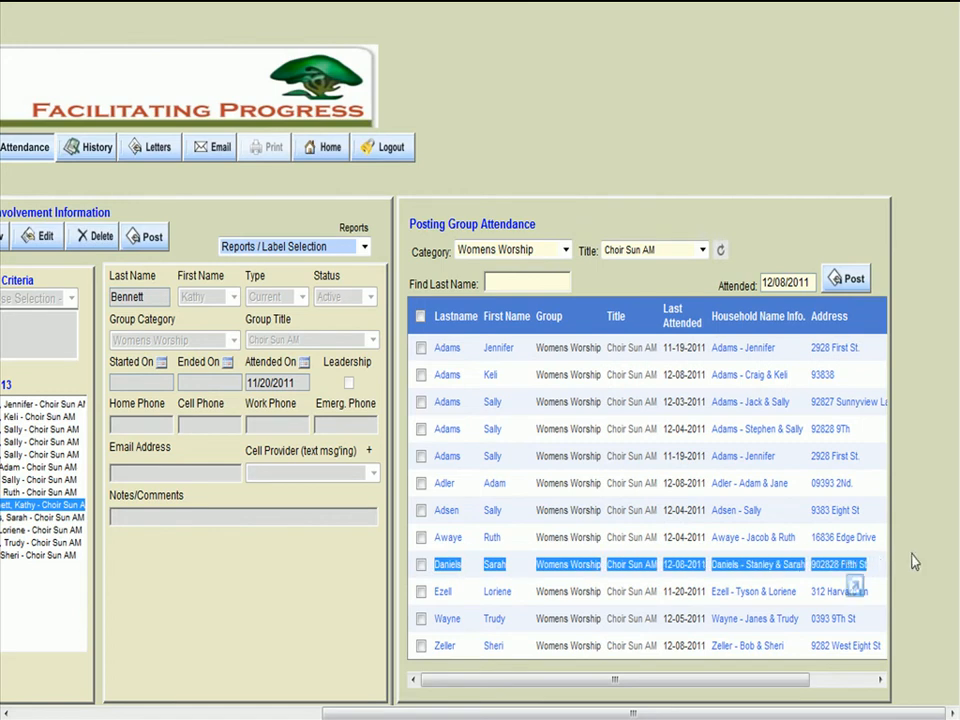
left_click(915, 555)
- Add a new group record for the selected household's member in Womens Worship, Choir Sun AM, and save it
left_click_drag(633, 712, 324, 712)
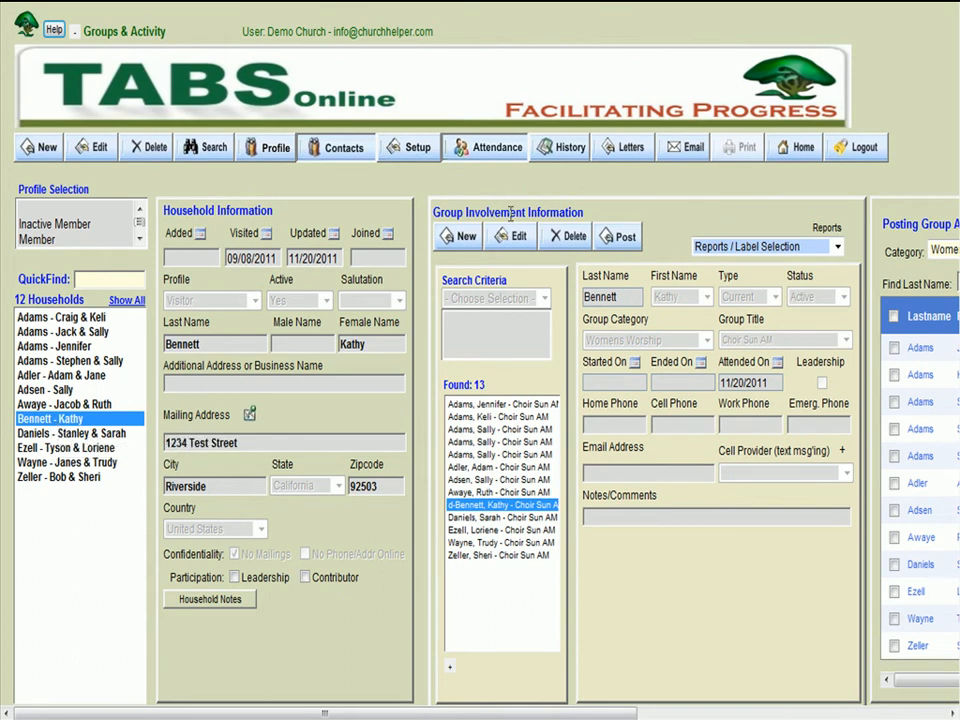
left_click(466, 240)
left_click(672, 341)
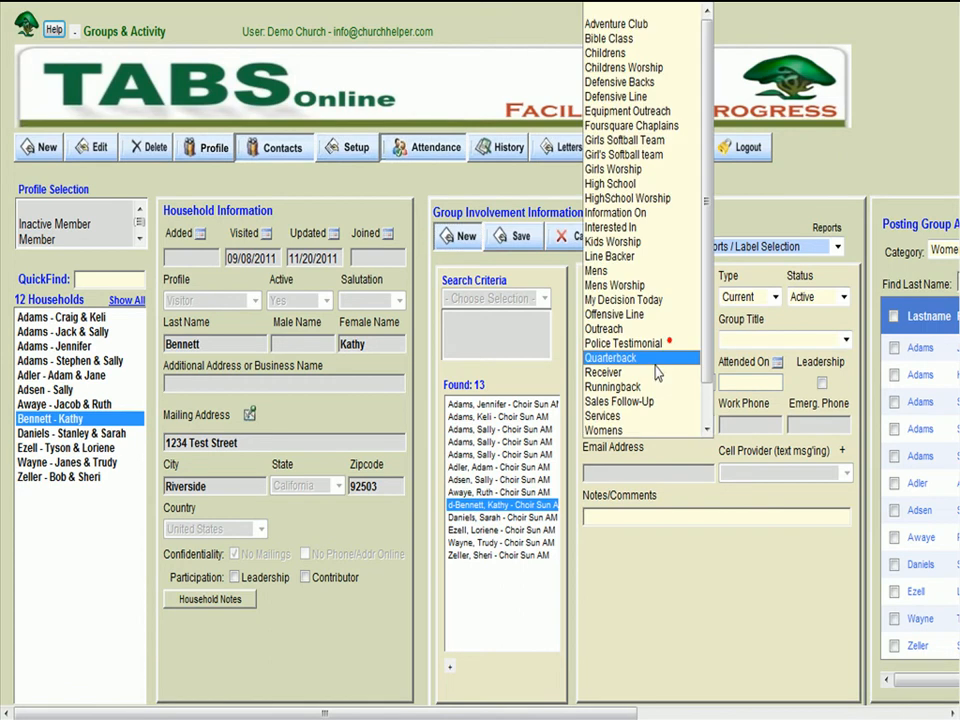
scroll(639, 420, "down", 1)
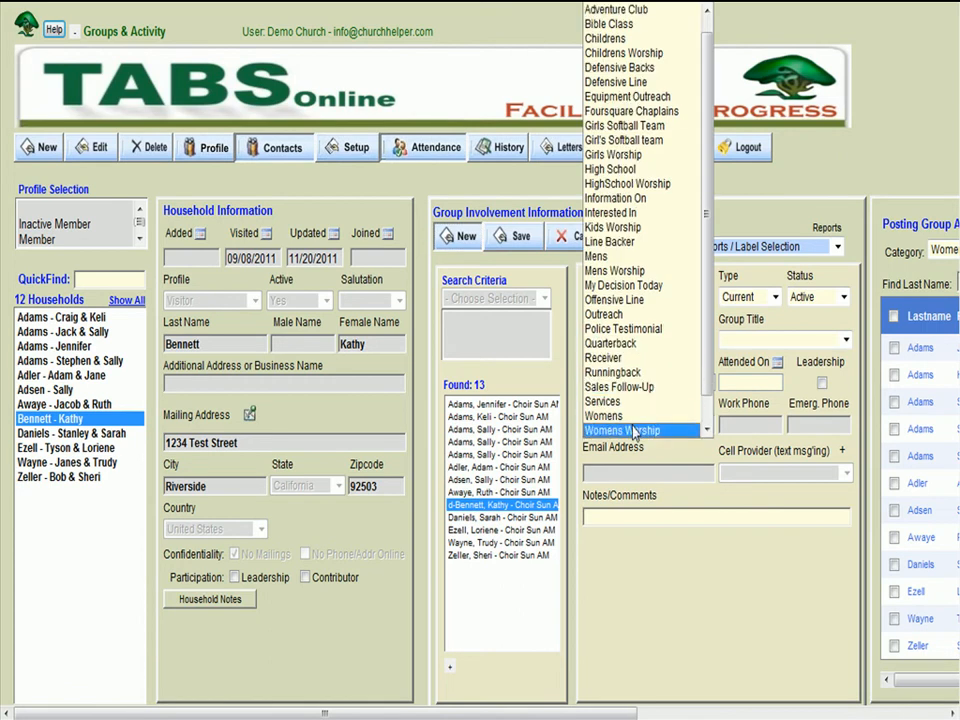
left_click(632, 428)
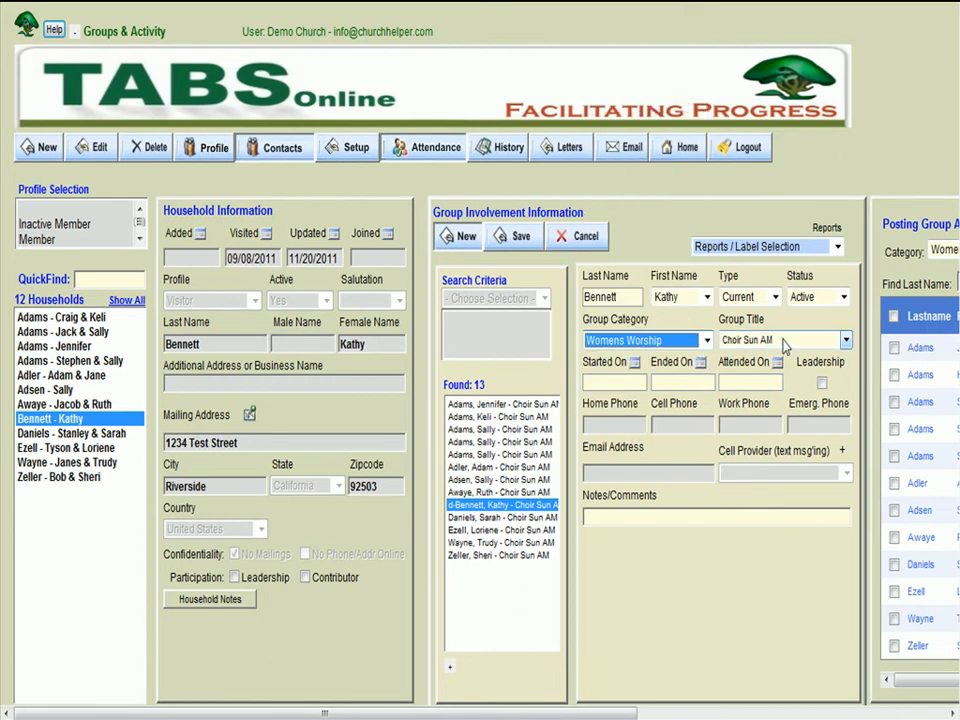
left_click(514, 236)
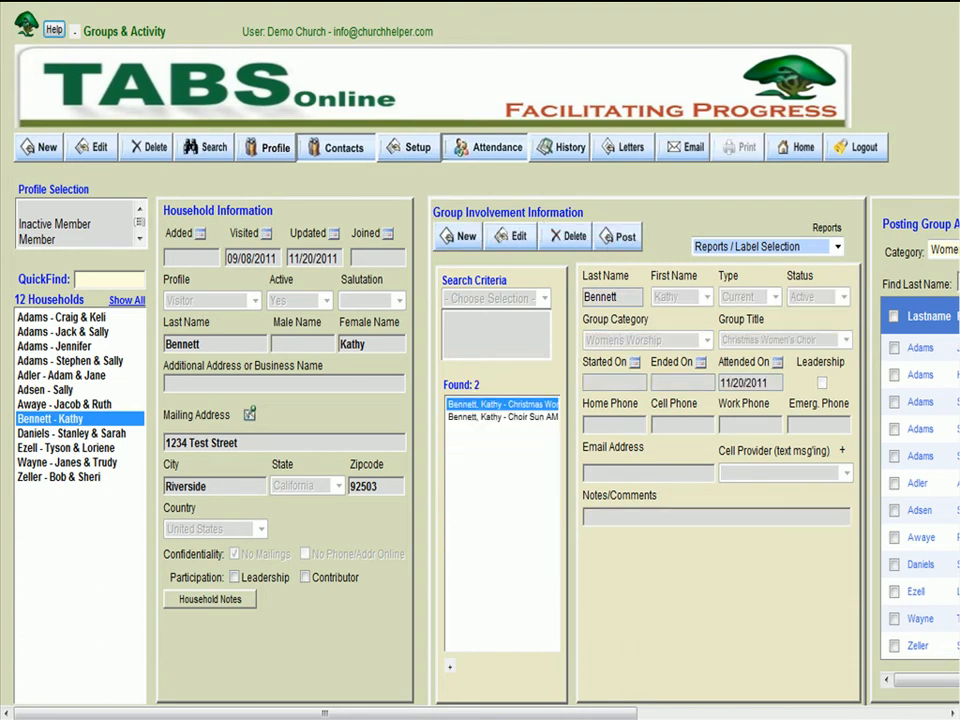
- Refresh the Choir Sun AM attendance list and post 12/08/2011 attendance for the re-added member in the ninth row
left_click_drag(560, 714, 831, 704)
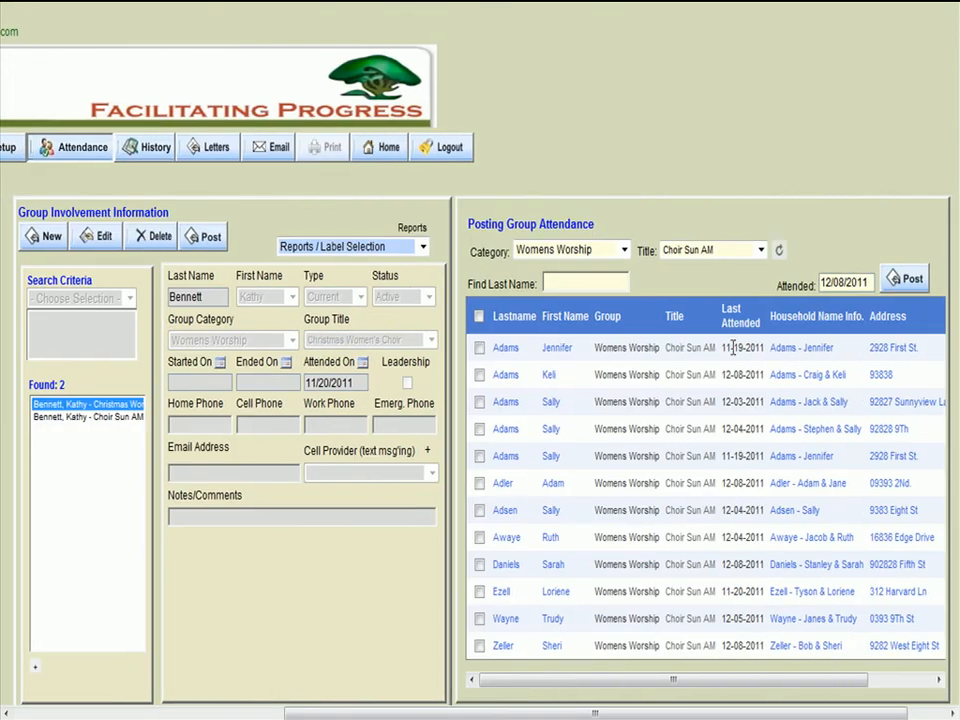
left_click(780, 250)
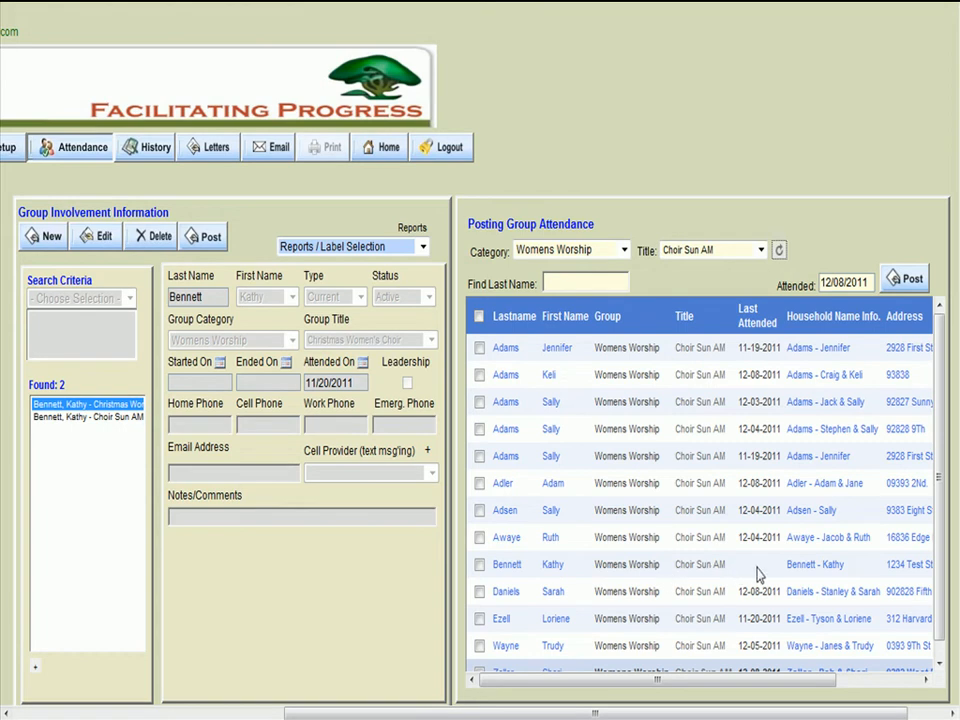
left_click(479, 564)
left_click(898, 268)
left_click(547, 452)
left_click(779, 252)
- Check the re-added member's last-attended date in the attendance list, the Choir Sun AM record's attended date and the household's updated date
double_click(738, 564)
left_click(107, 417)
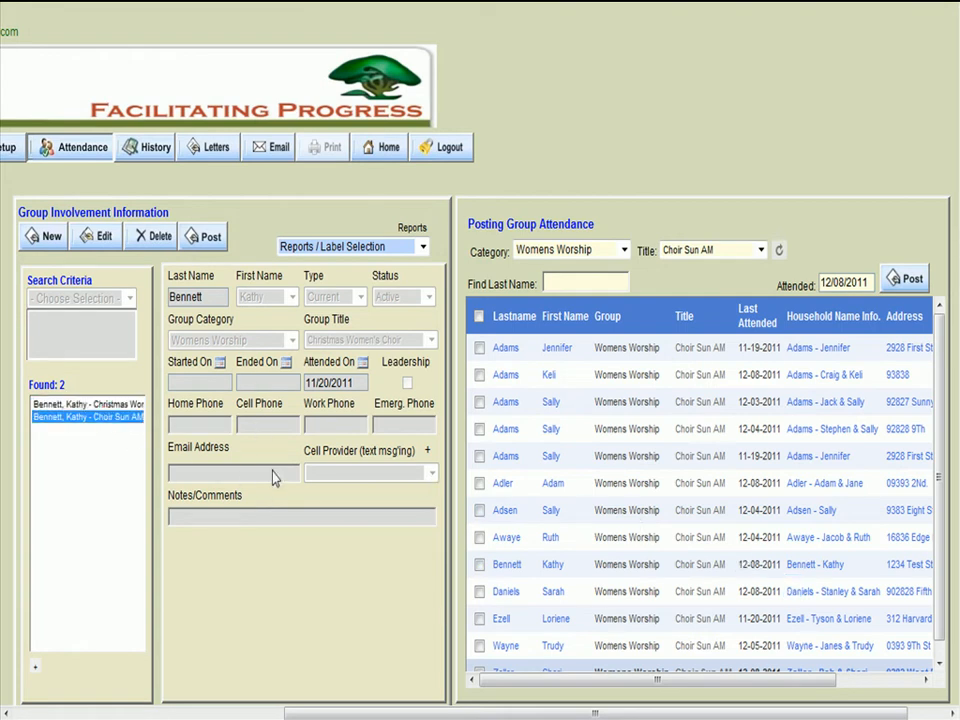
double_click(354, 381)
left_click_drag(391, 710, 146, 710)
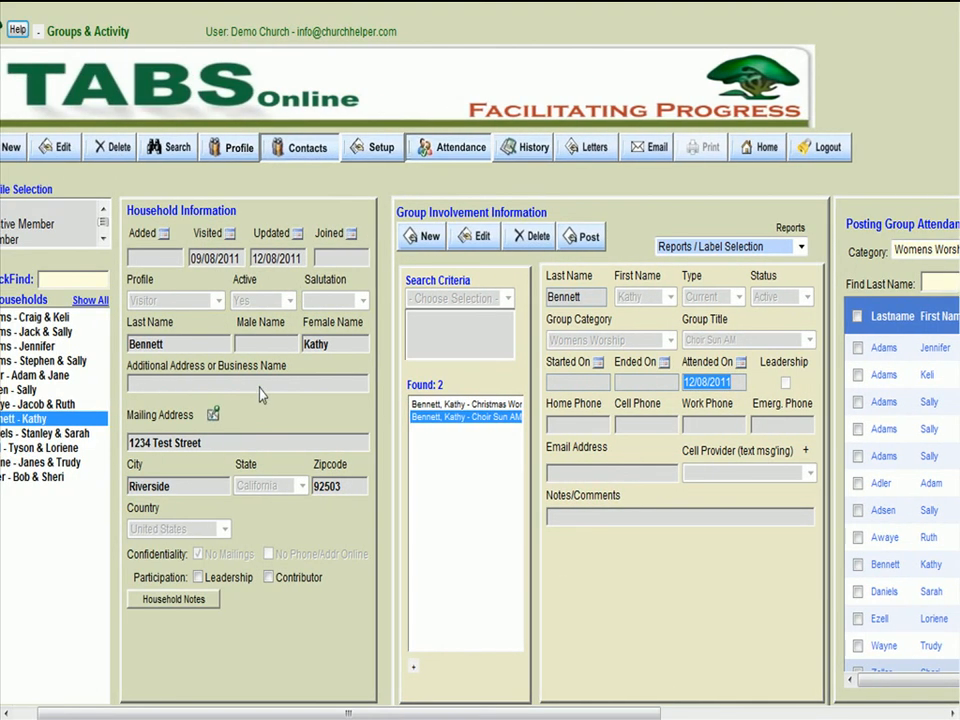
double_click(284, 258)
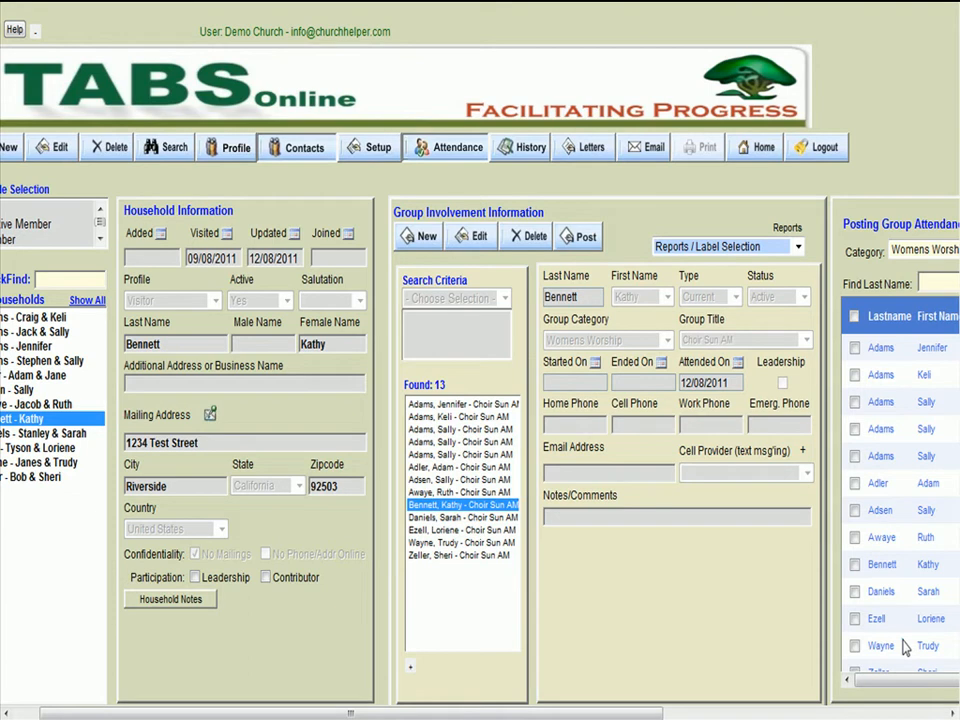
- Reassign the group record in the sixth found row to the household's female member, set its title to Christmas Women's Choir, and save
left_click(446, 467)
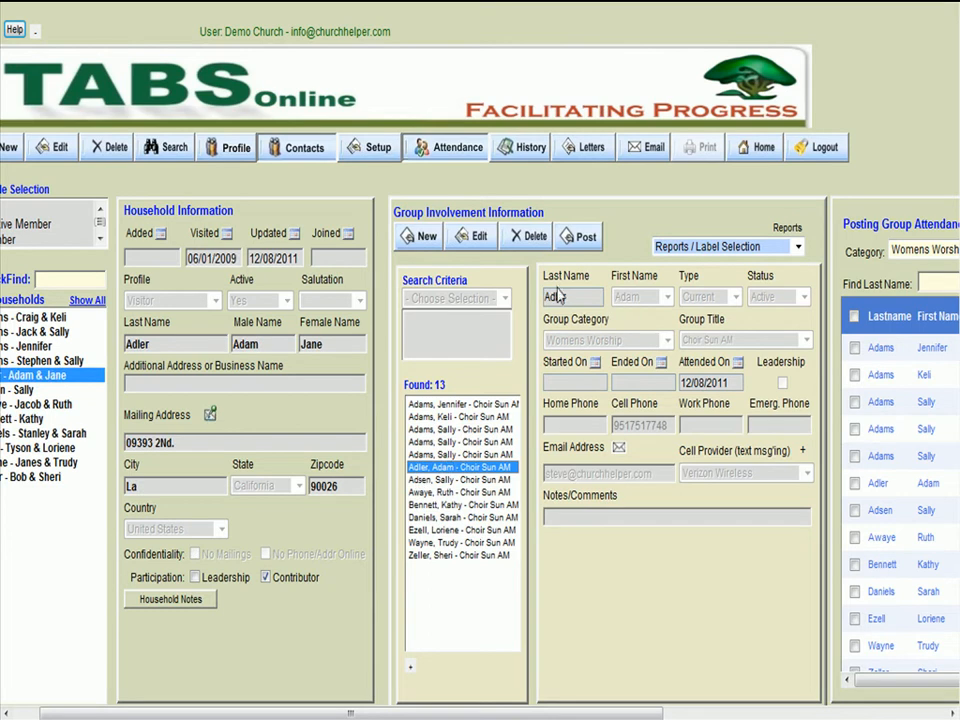
left_click(476, 236)
left_click(665, 297)
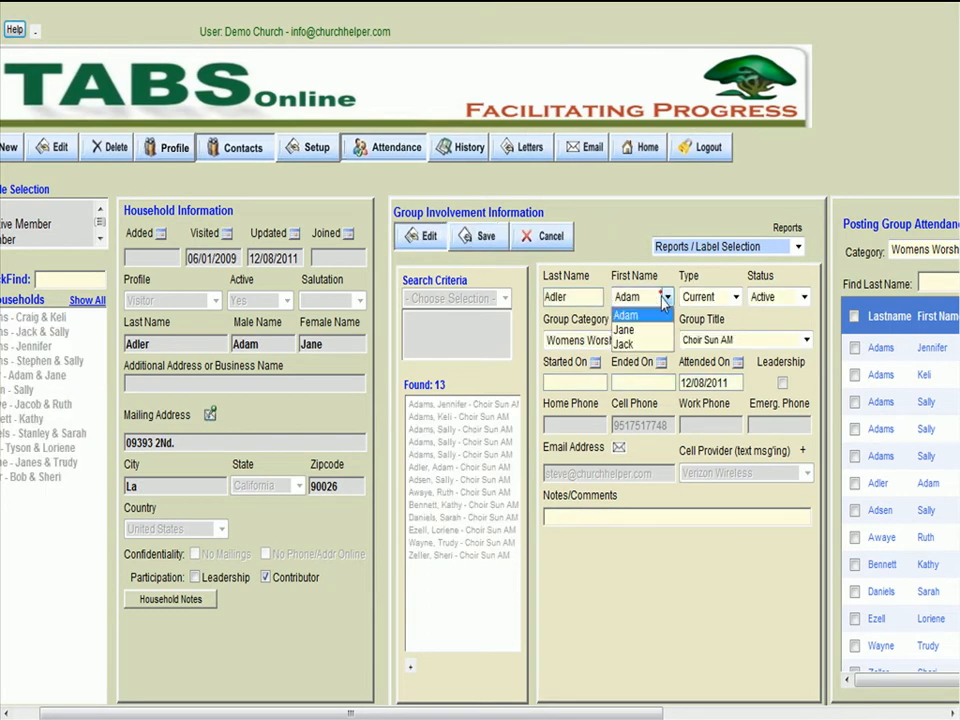
left_click(640, 330)
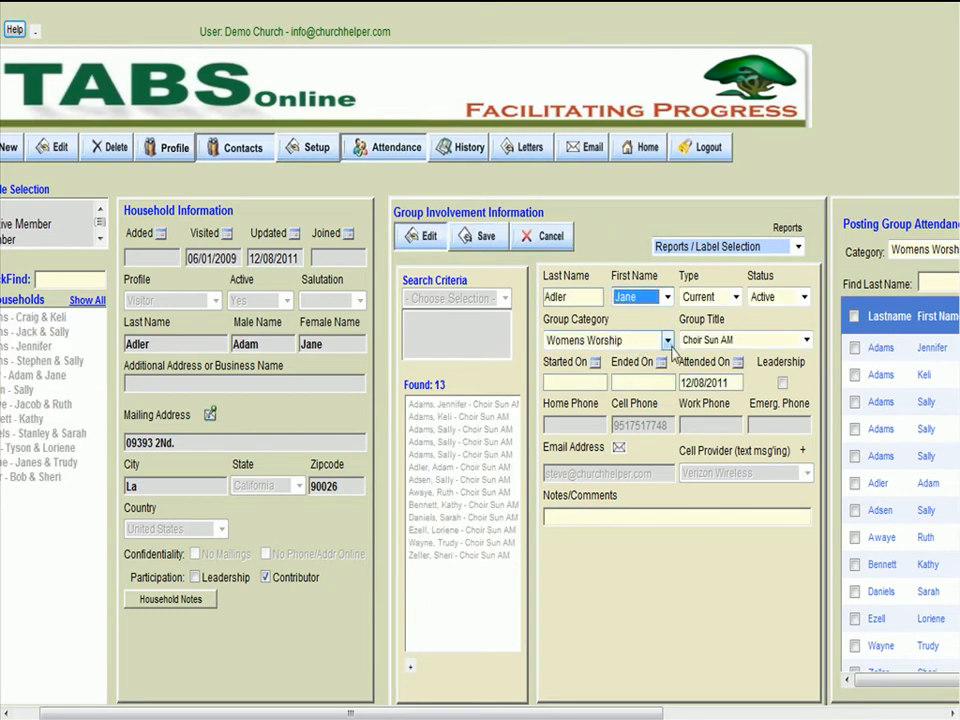
left_click(688, 342)
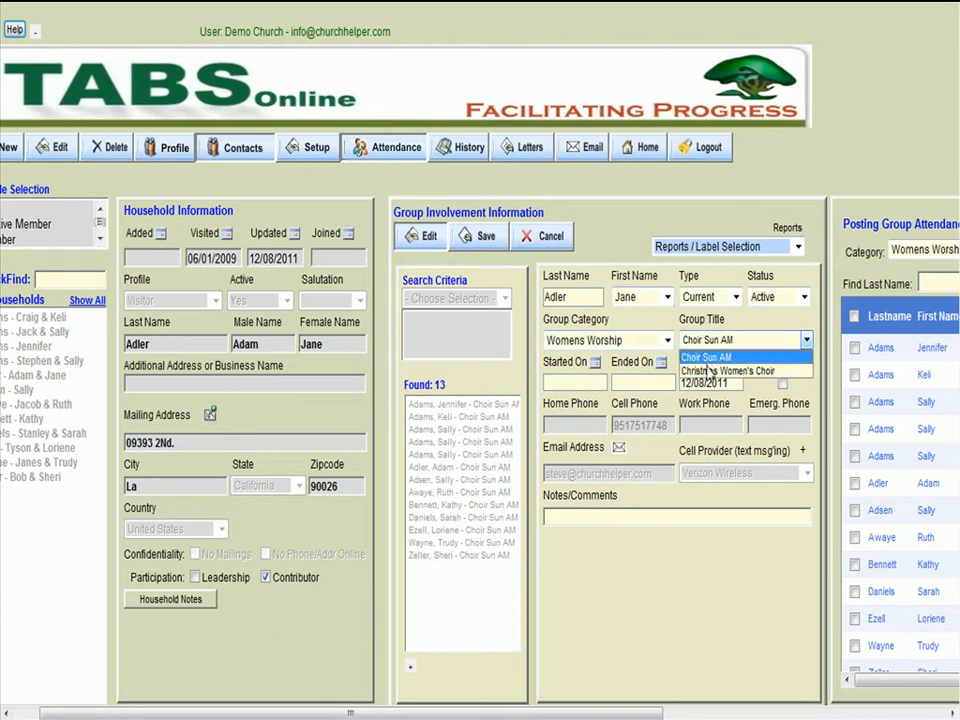
left_click(710, 373)
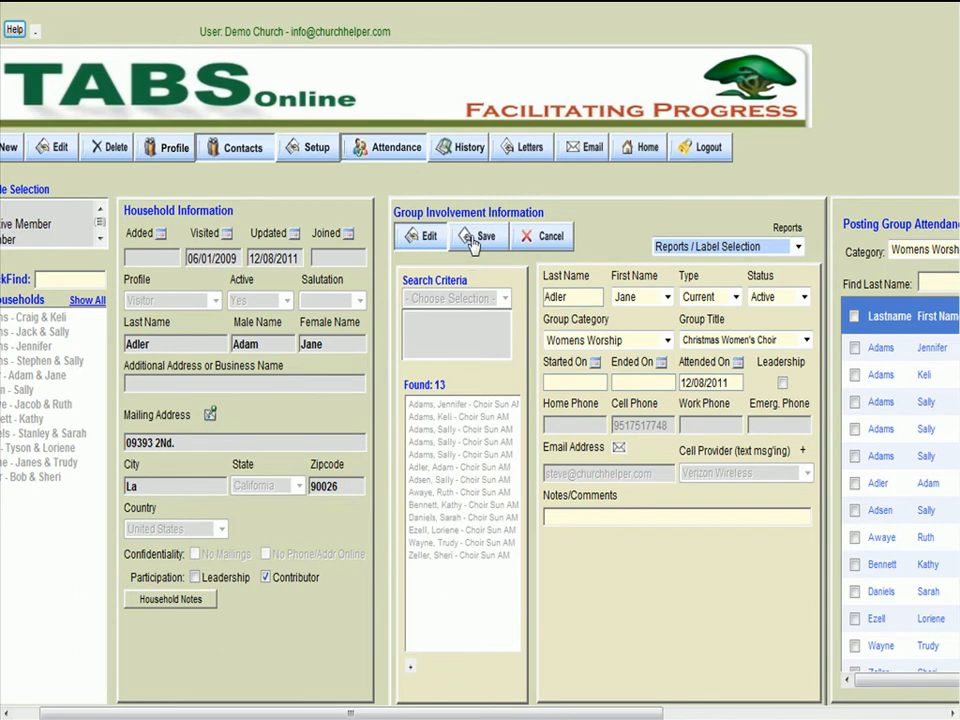
left_click(474, 240)
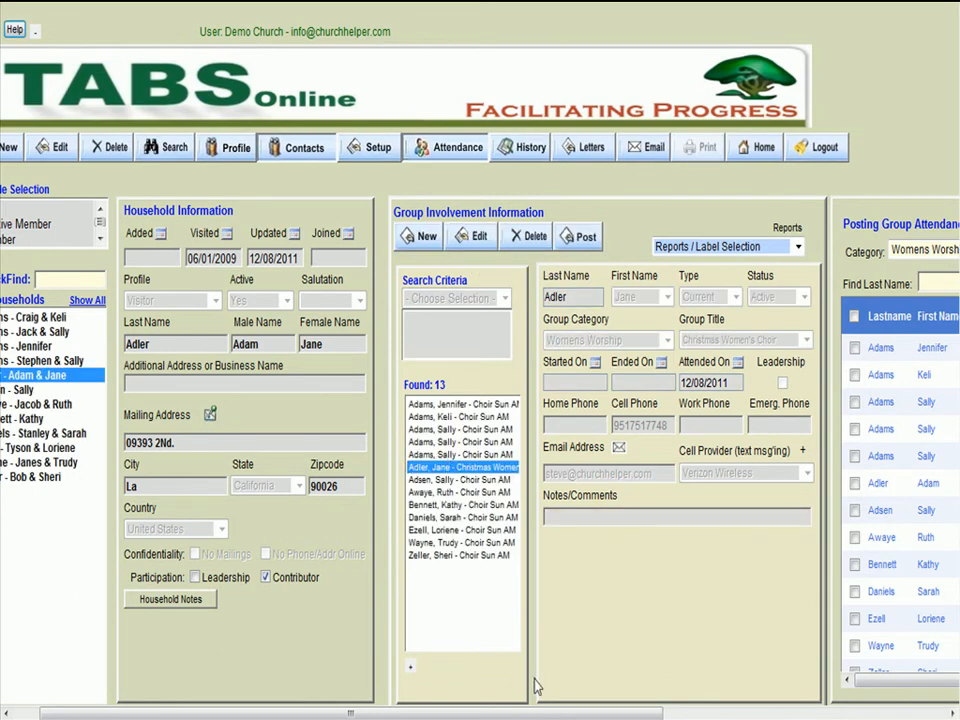
- Refresh the attendance list for Christmas Women's Choir and switch it back to Choir Sun AM to compare the member rows
left_click_drag(553, 714, 784, 714)
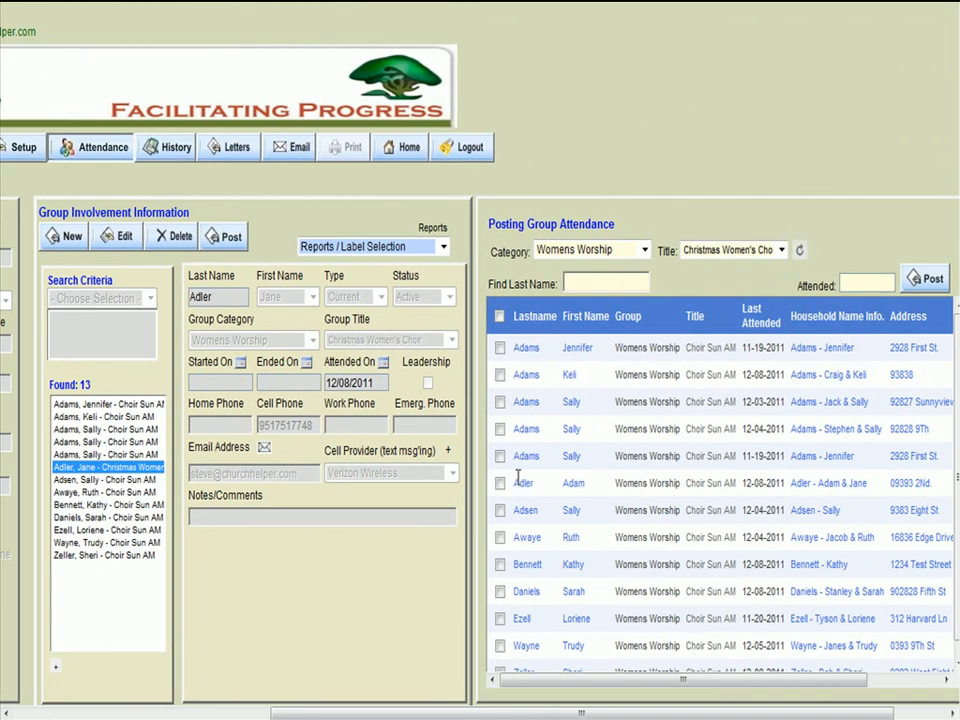
left_click(574, 485)
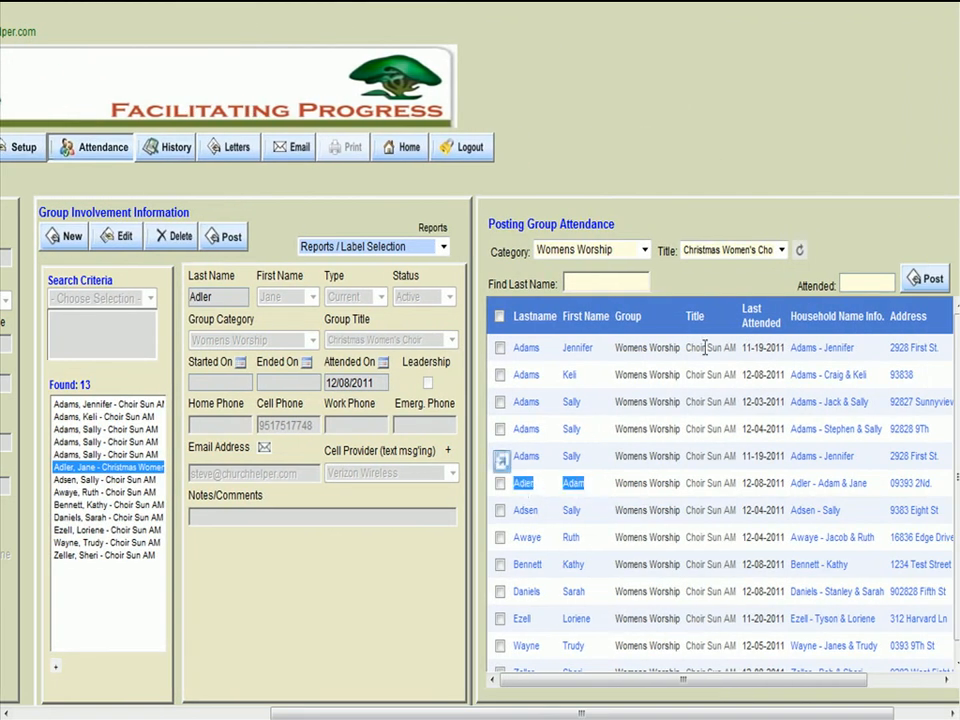
left_click(799, 252)
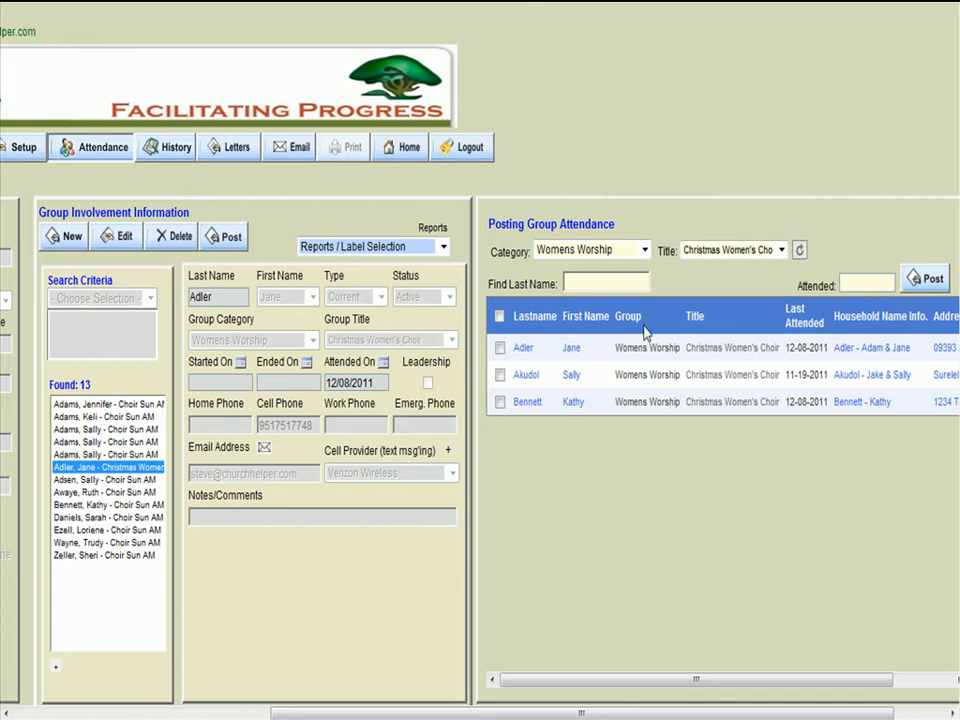
left_click(782, 251)
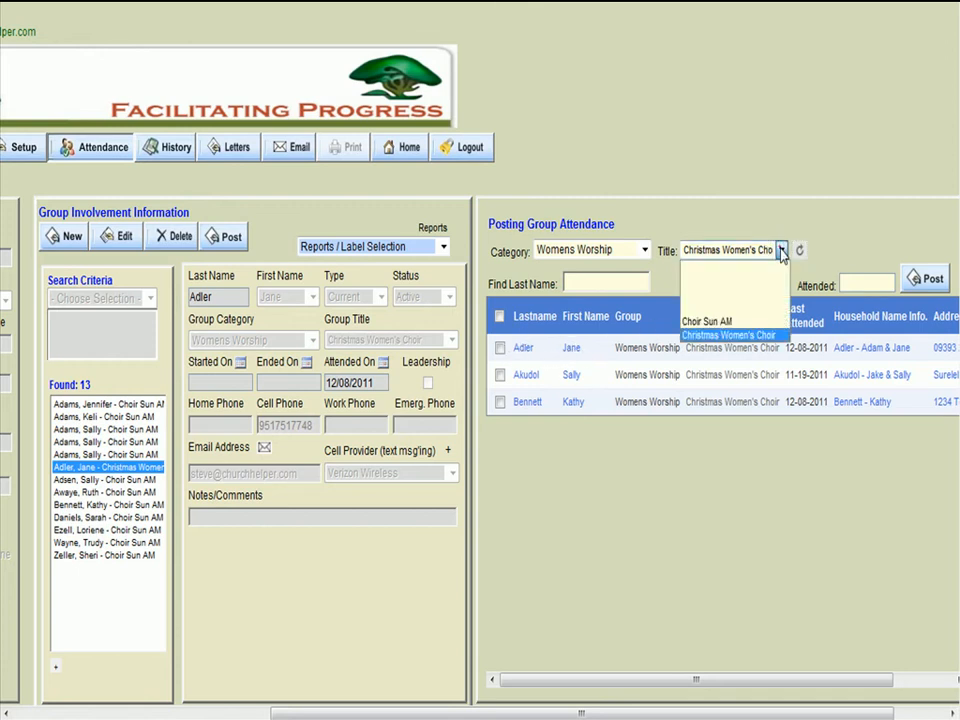
left_click(743, 321)
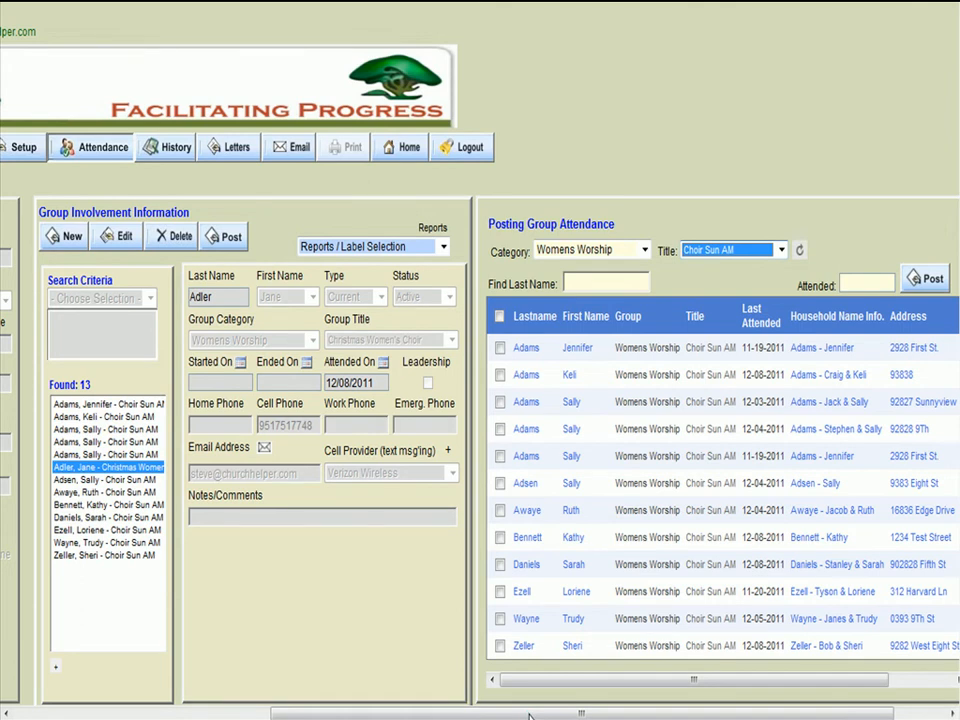
- Start a new family member in the second listed household, entering the first name, profile Child and relationship Daughter
left_click_drag(530, 714, 499, 716)
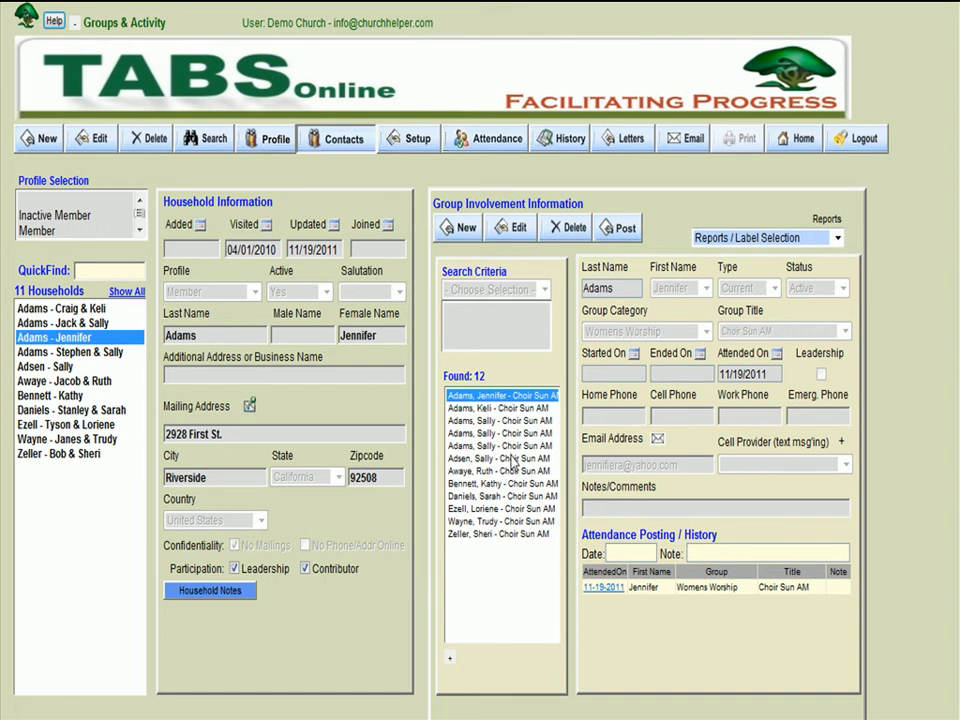
left_click(60, 323)
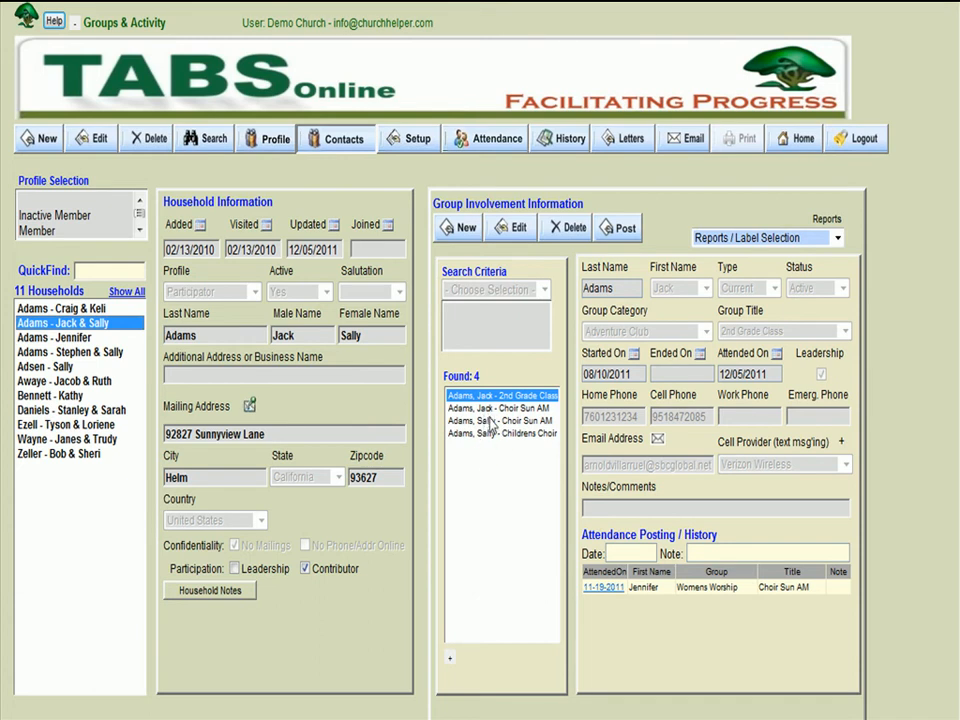
left_click(322, 146)
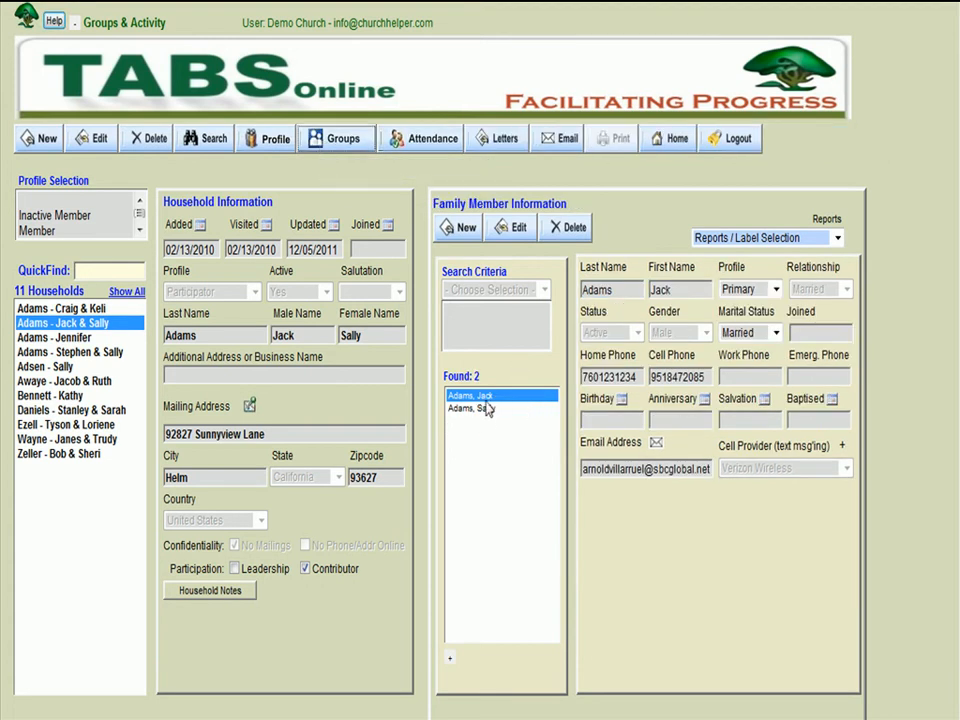
left_click(459, 230)
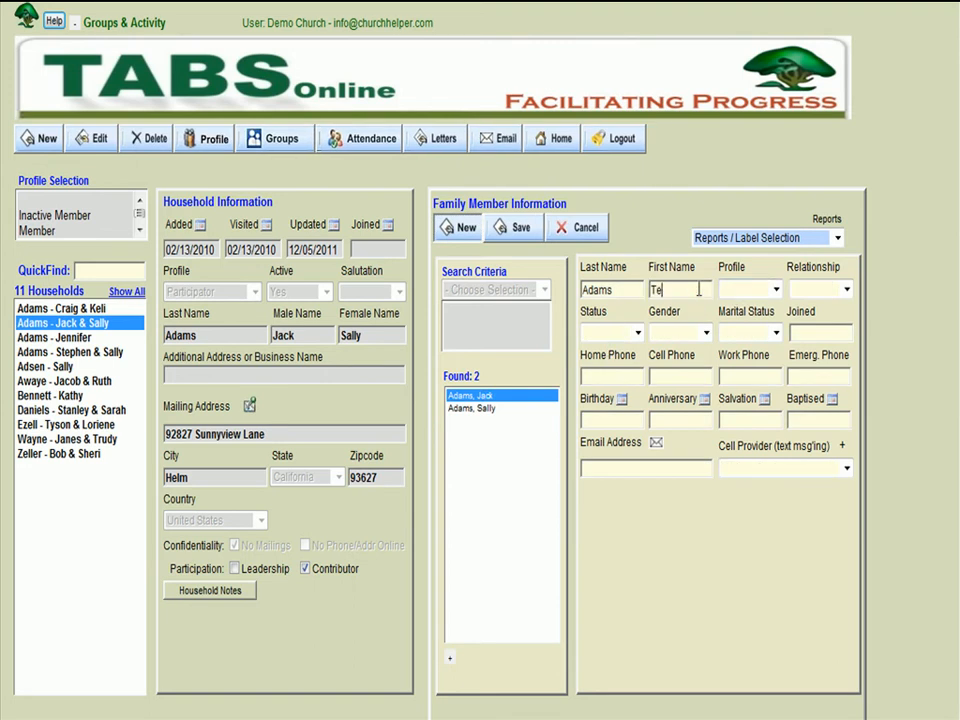
left_click(775, 289)
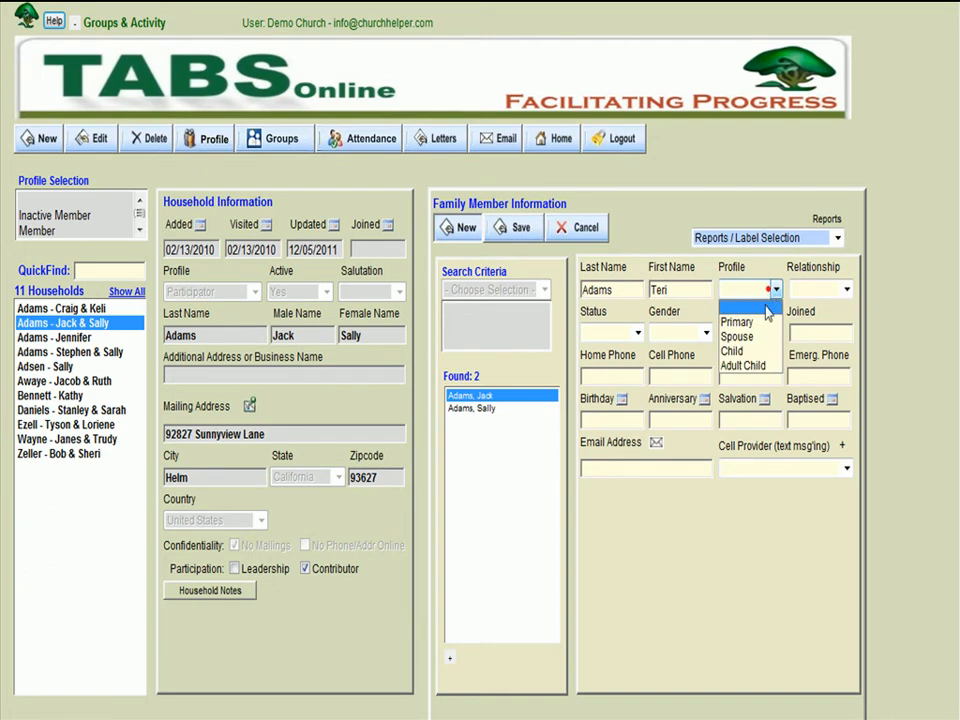
left_click(768, 352)
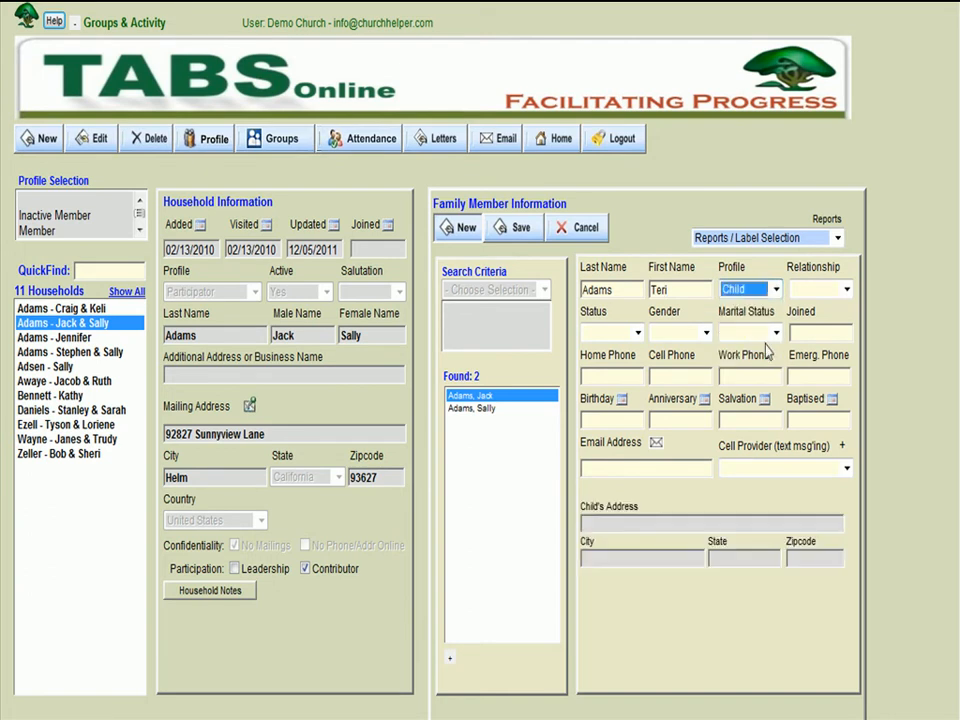
left_click(797, 289)
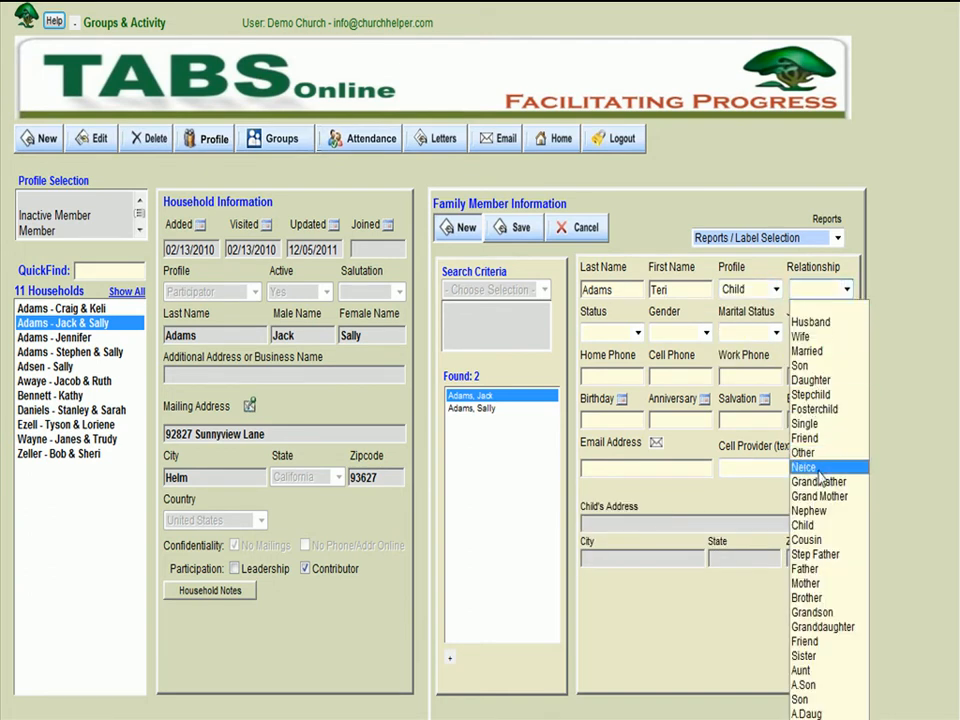
left_click(814, 377)
- Set the new family member's status to Active and gender to Female, save the record, and return to the household's group records
left_click(637, 332)
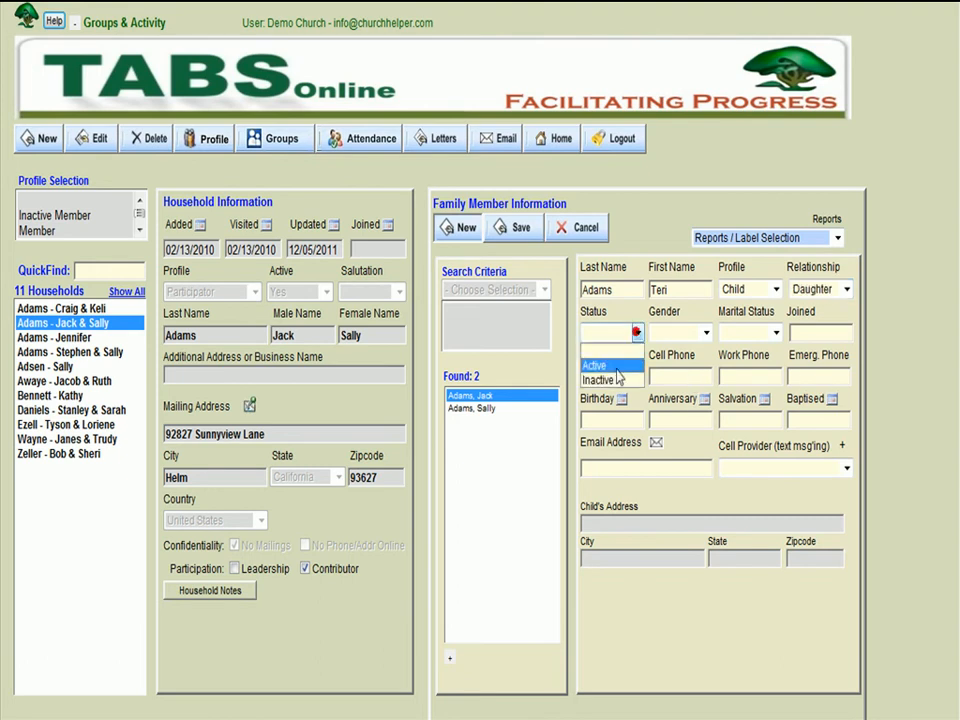
left_click(600, 366)
left_click(702, 334)
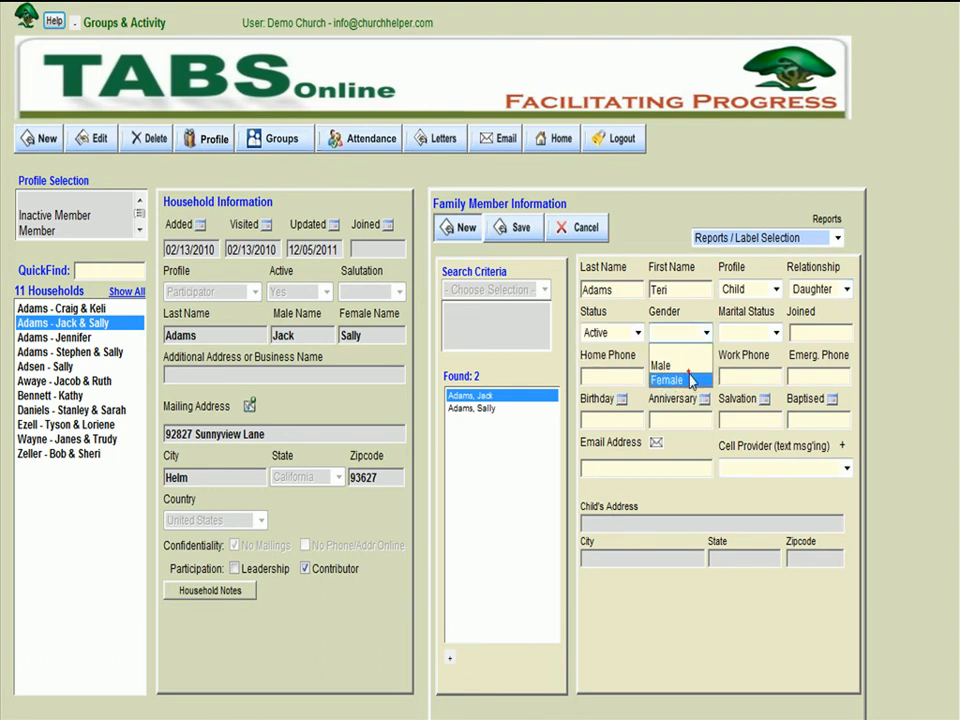
left_click(692, 377)
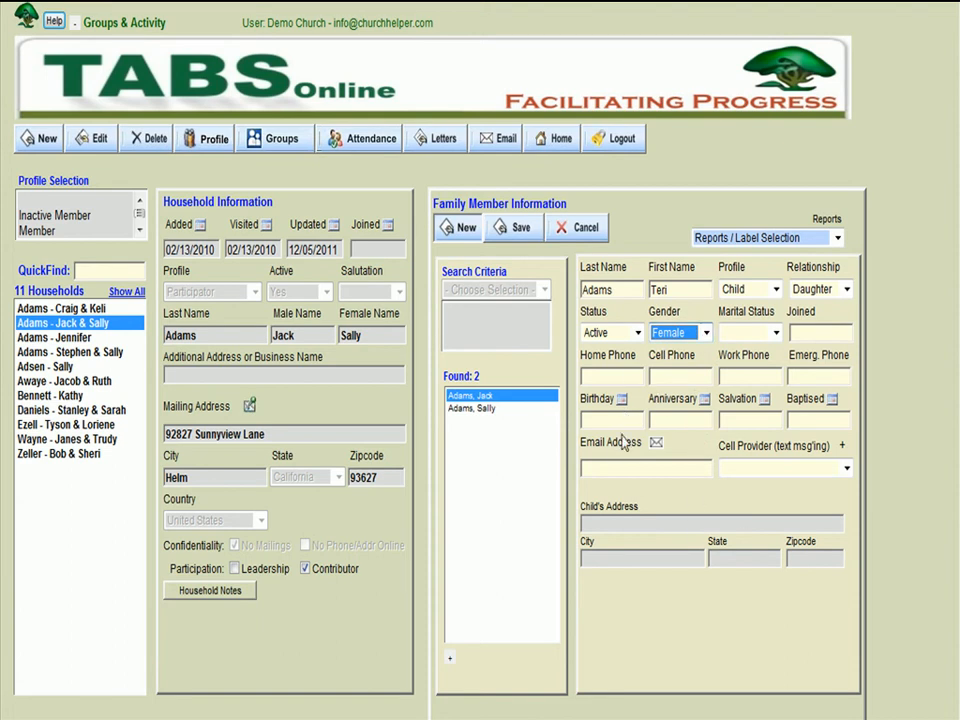
left_click(514, 222)
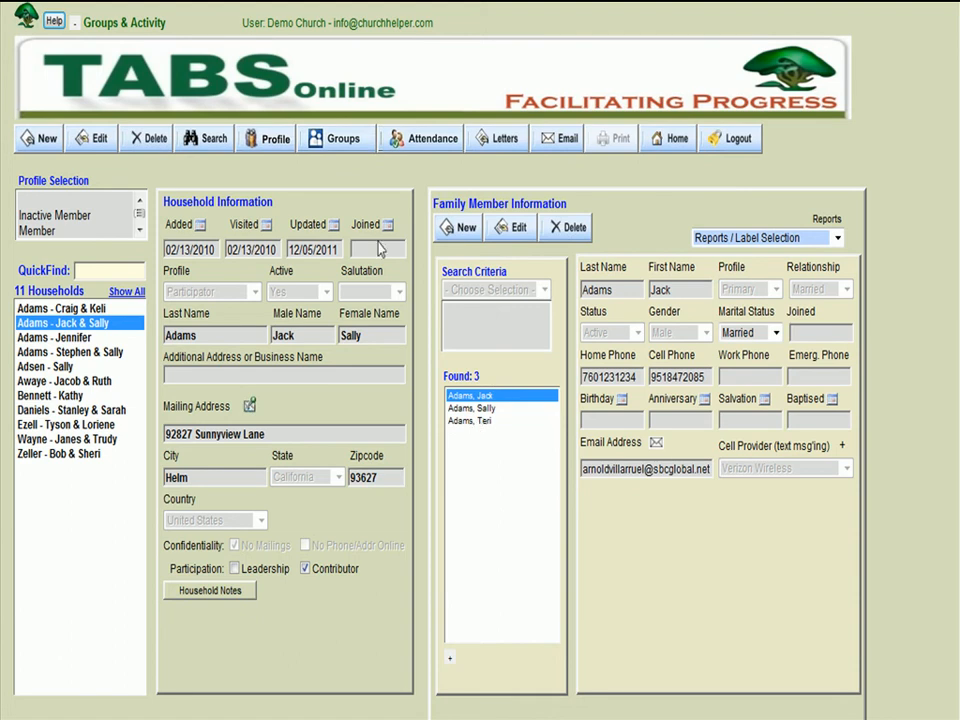
left_click(328, 142)
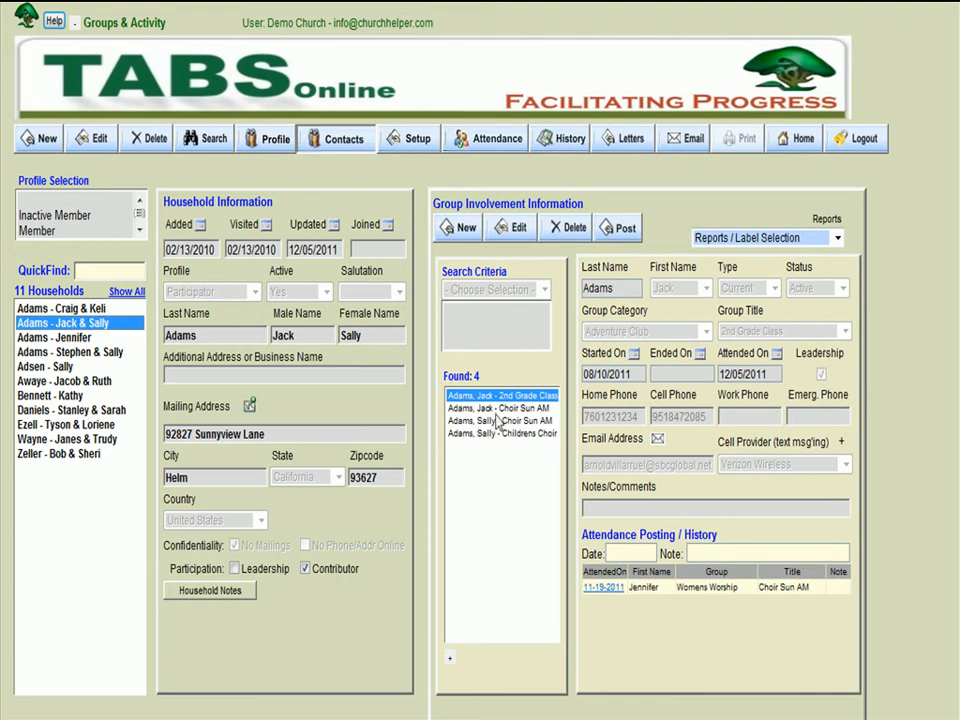
- Add a group record for the household's new daughter in Womens Worship, Choir Sun AM, and save it
left_click(463, 227)
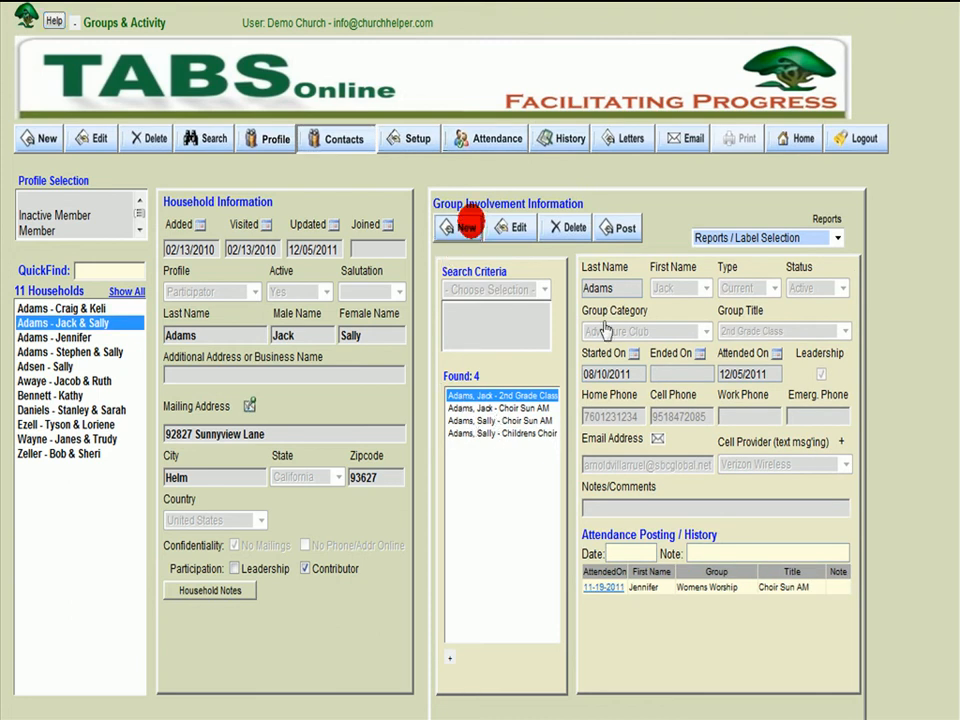
left_click(679, 289)
left_click(679, 303)
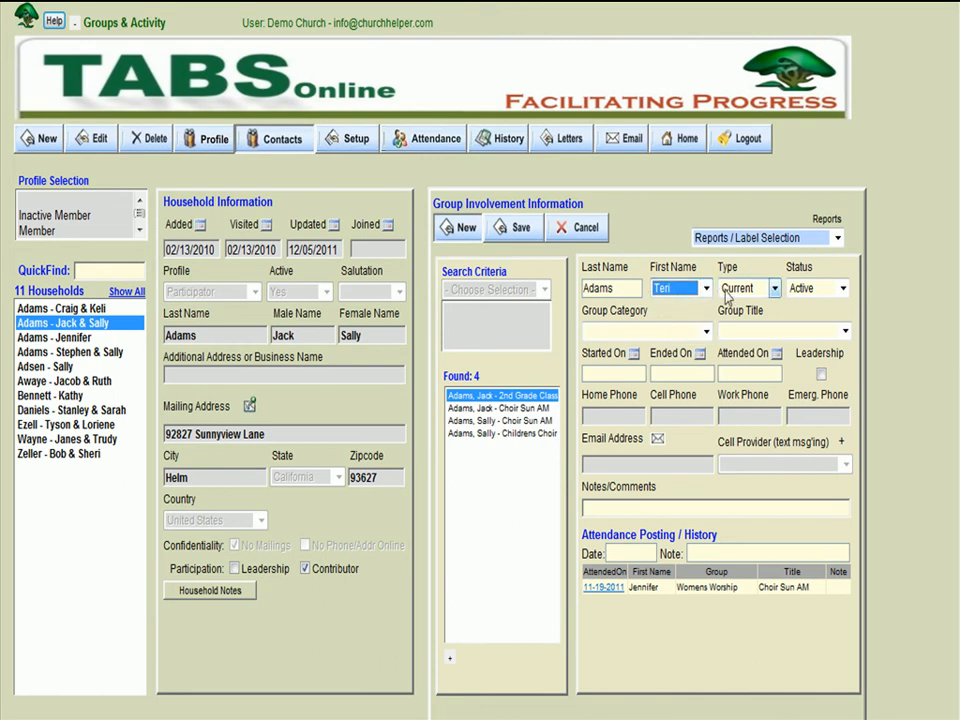
left_click(706, 331)
scroll(660, 428, "down", 1)
left_click(660, 430)
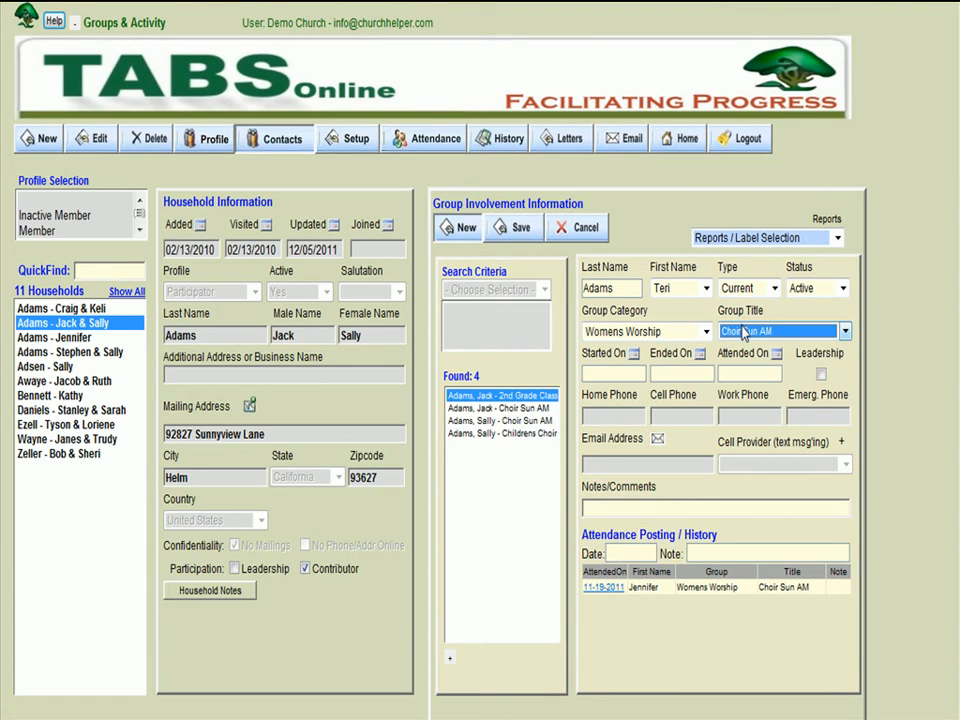
left_click(508, 227)
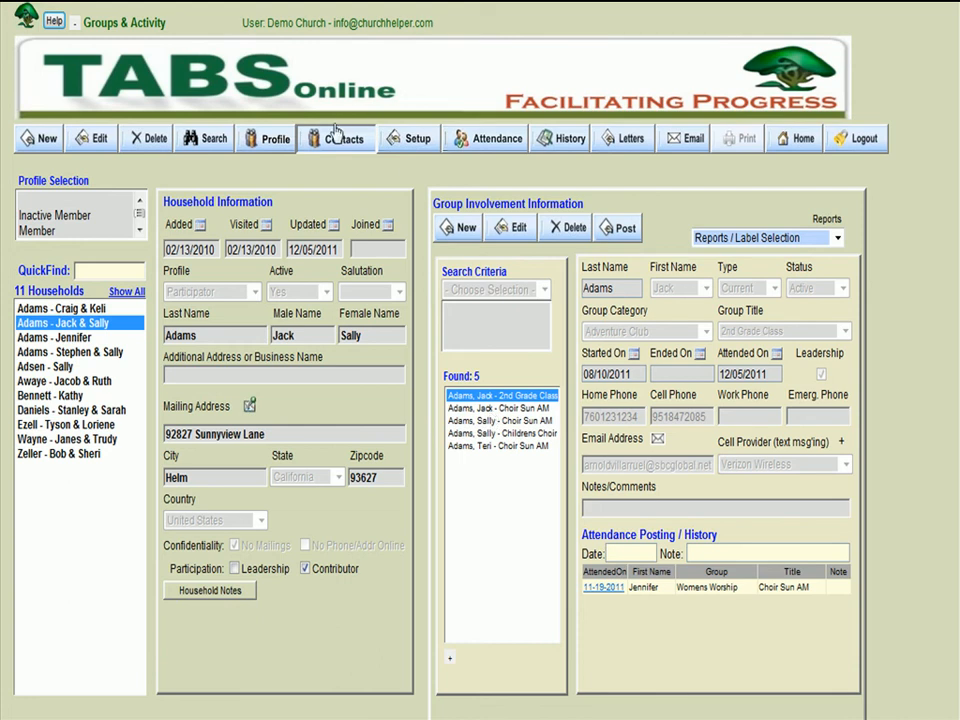
- Search the group records for category Womens Worship with title Choir Sun AM
left_click(213, 140)
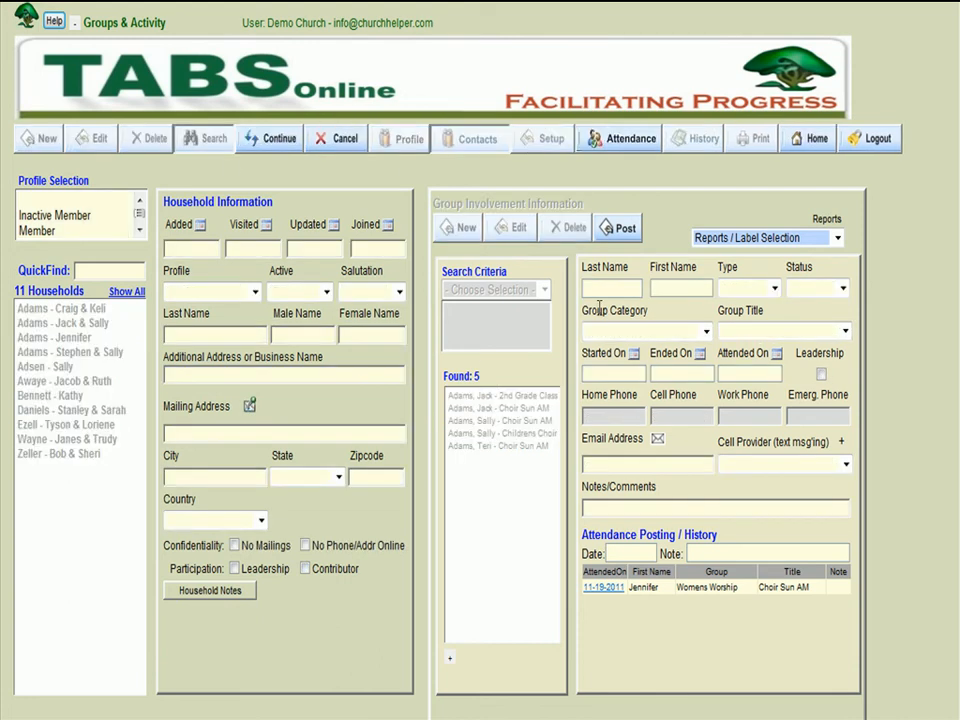
left_click(613, 334)
scroll(620, 426, "down", 1)
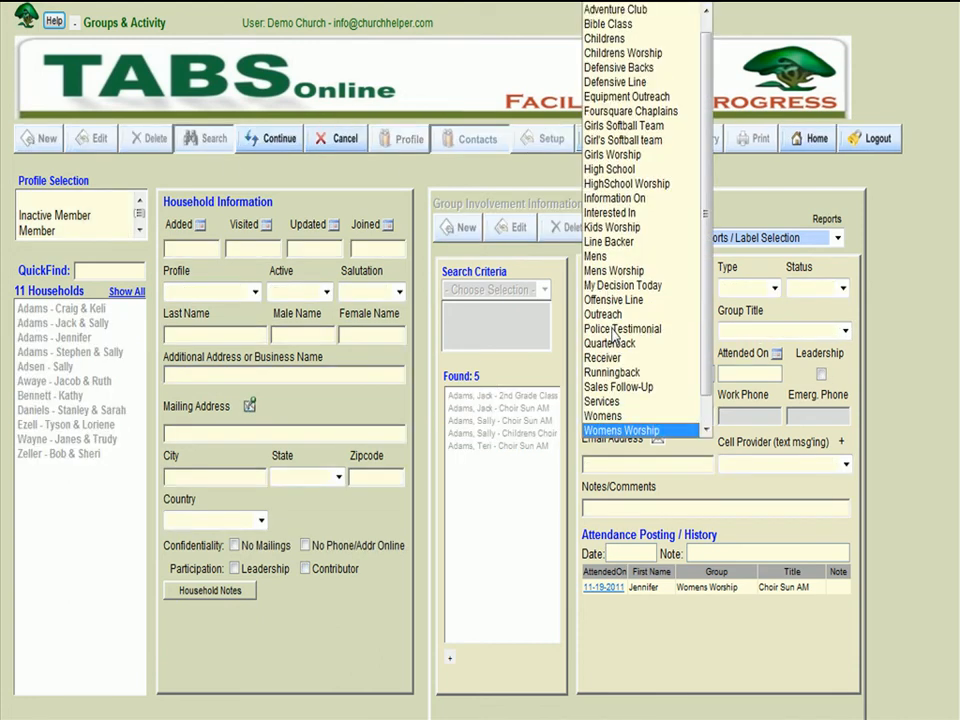
left_click(620, 428)
left_click(733, 330)
left_click(739, 362)
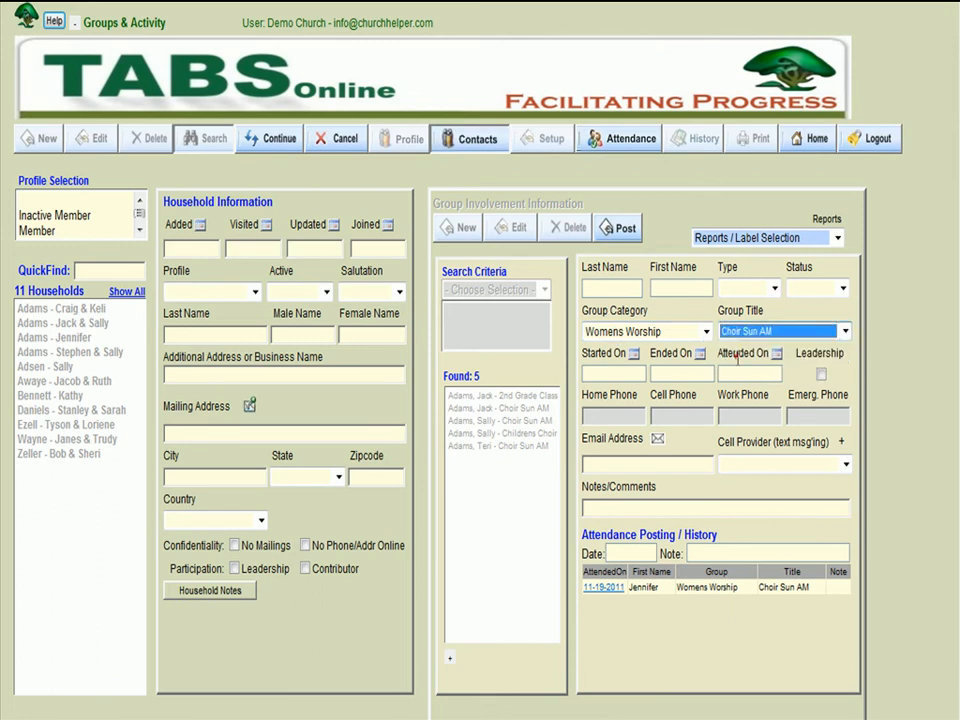
left_click(282, 142)
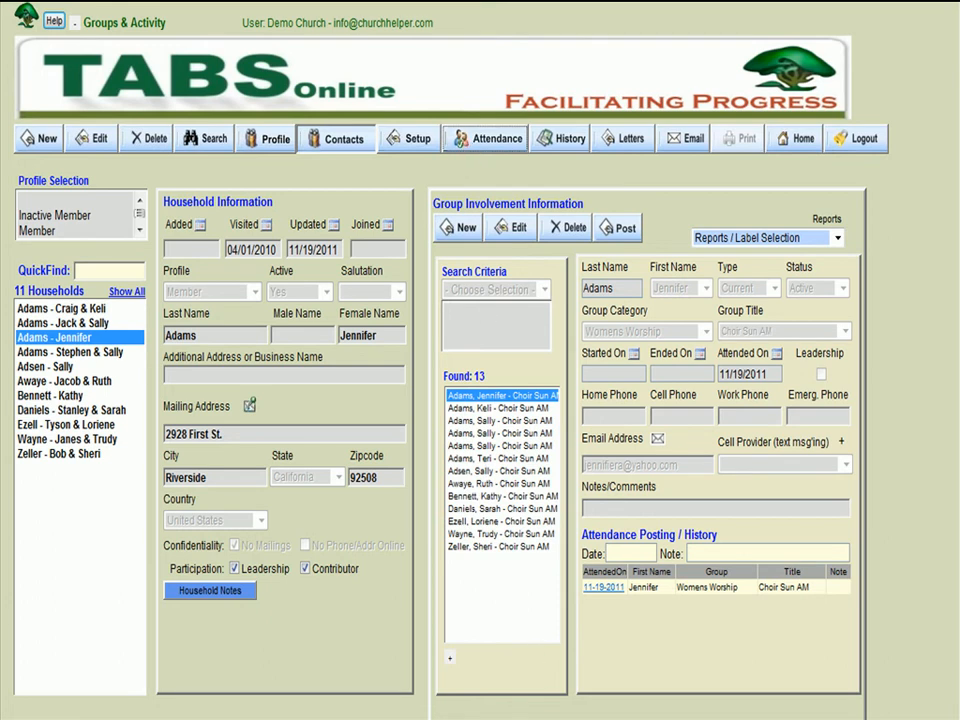
- Check the household names in the Choir Sun AM attendance list and post 11/19/2011 attendance for the newly added daughter
left_click_drag(632, 716, 915, 716)
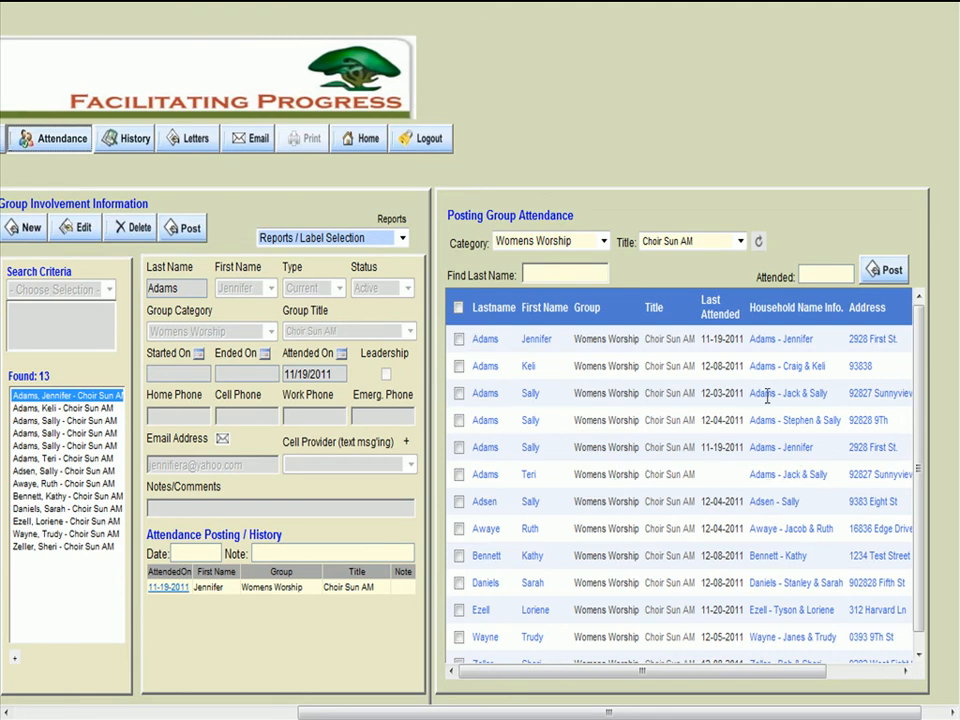
left_click_drag(750, 393, 832, 395)
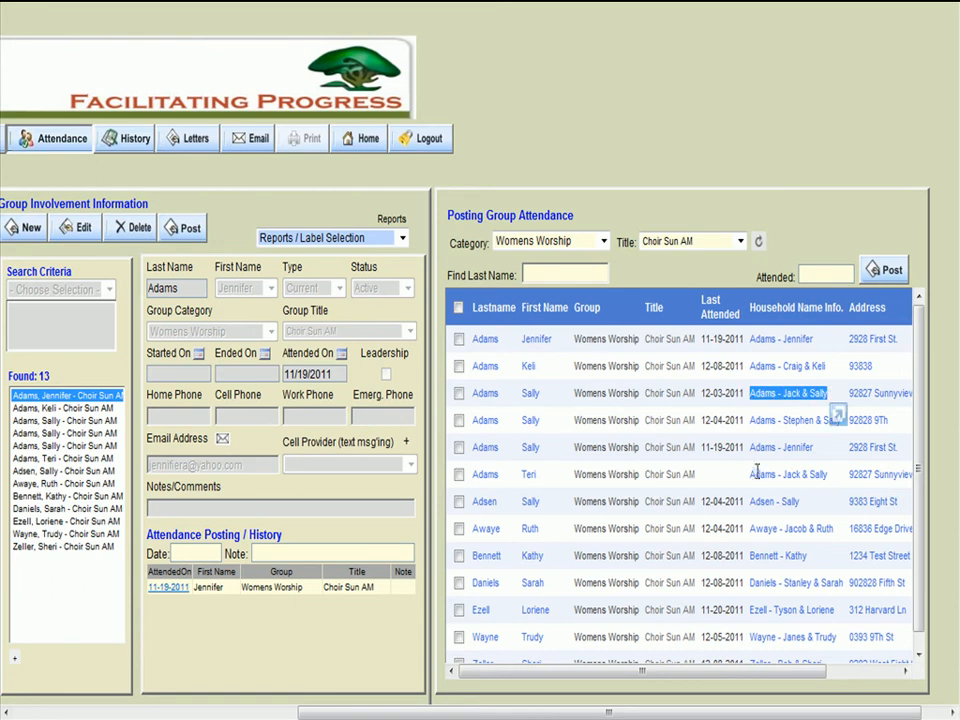
left_click_drag(753, 478, 817, 468)
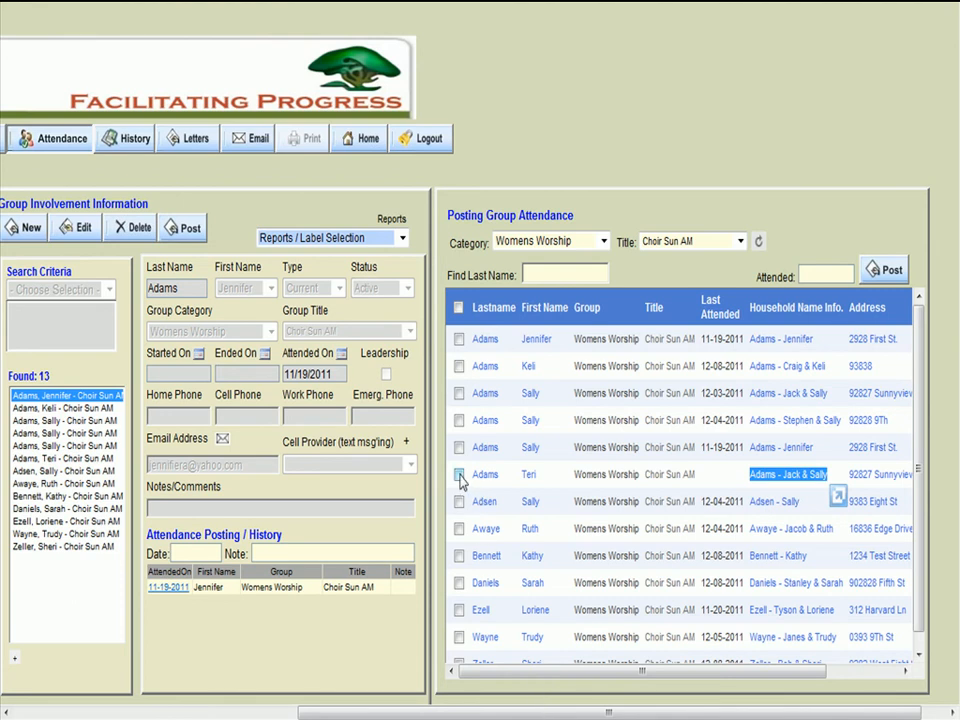
left_click(459, 476)
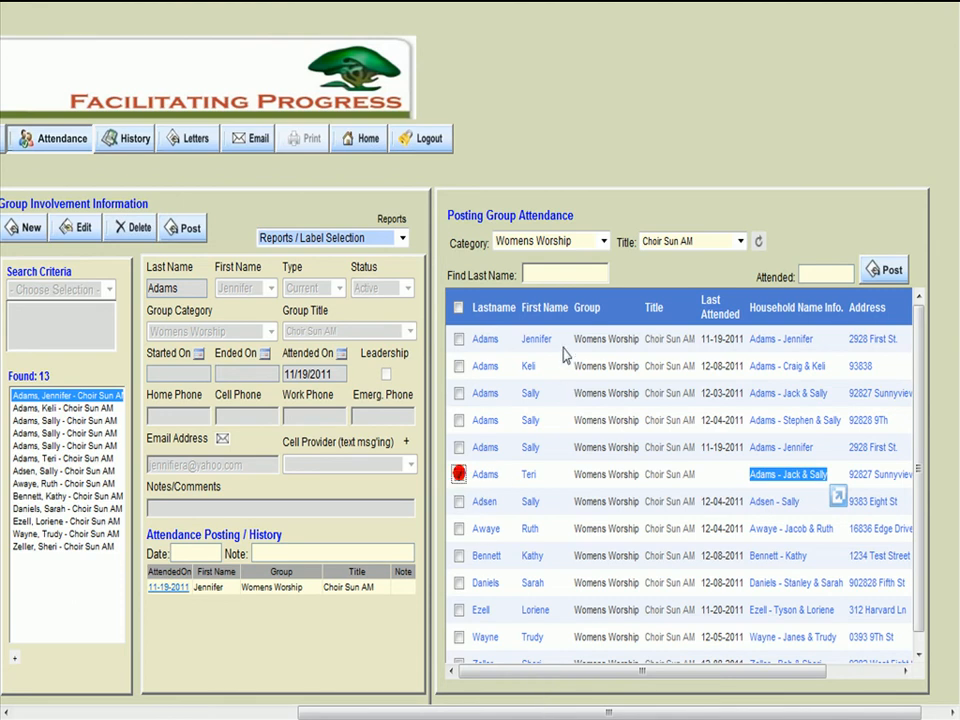
left_click(842, 270)
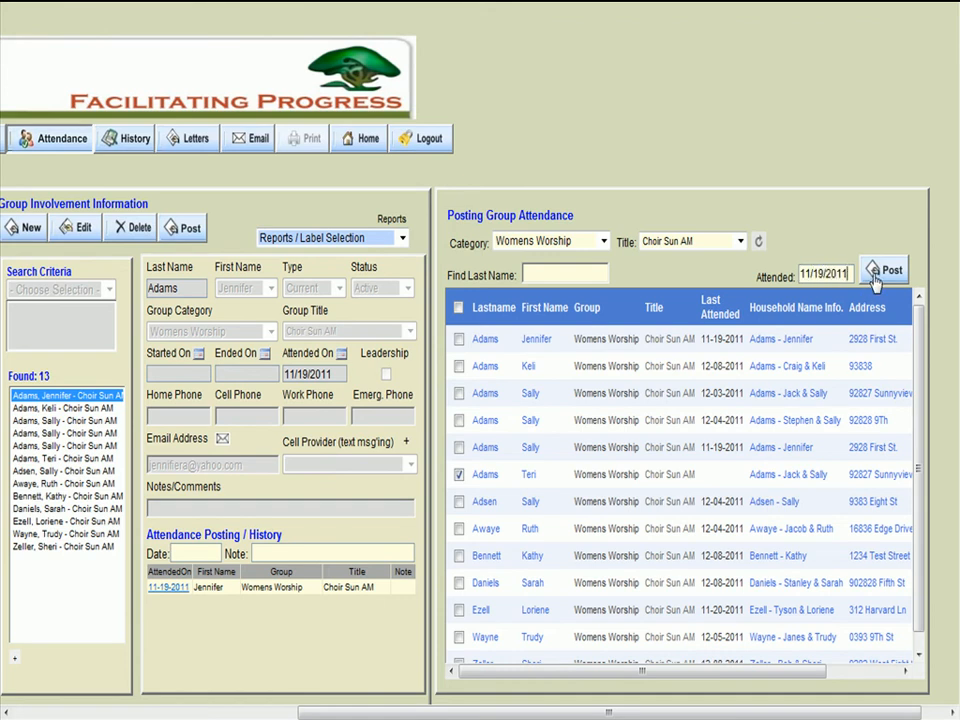
left_click(875, 280)
left_click(532, 434)
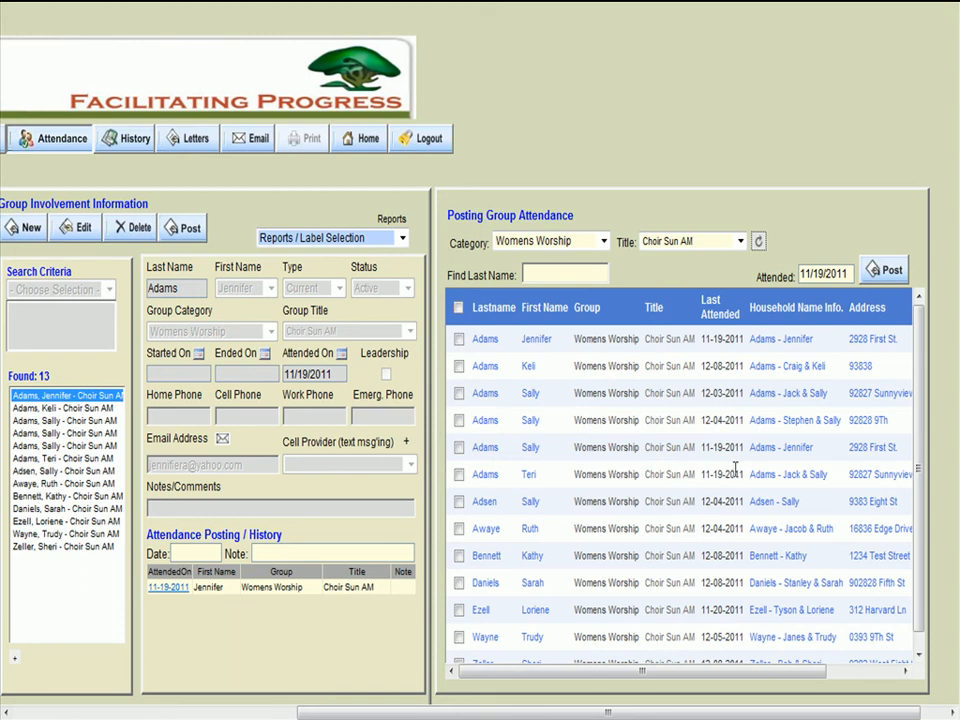
- Start a new household record and enter the couple's last and first names, mailing address and home phone number
left_click_drag(677, 712, 349, 709)
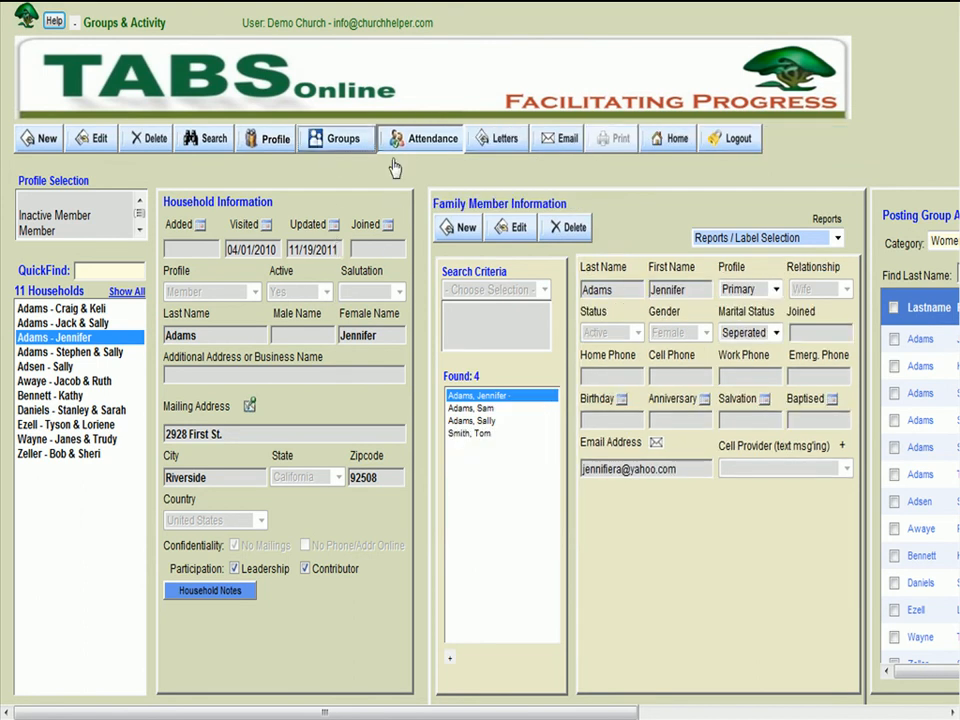
left_click(47, 140)
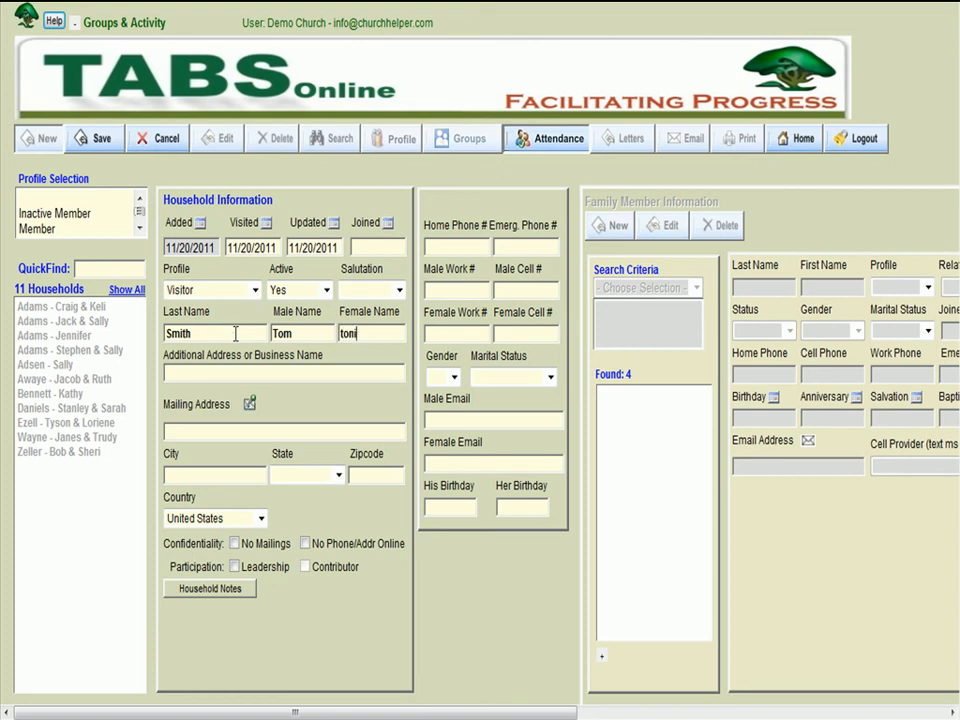
key("Tab")
left_click(352, 428)
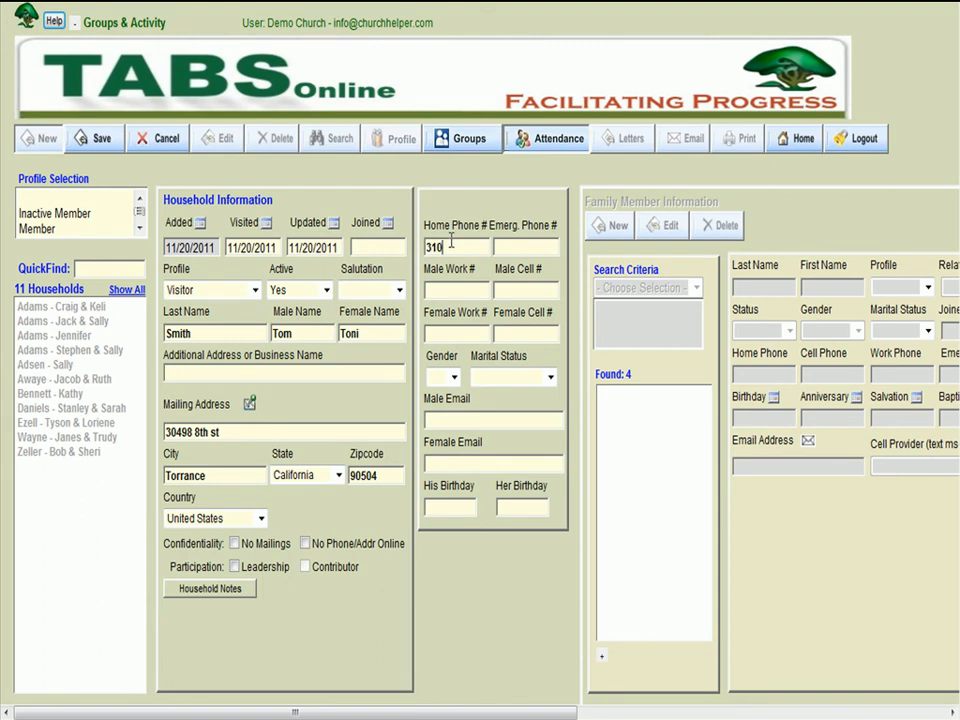
- Set the new household's salutation to Mr. and Mrs. and marital status to Married, and save the record
left_click(386, 290)
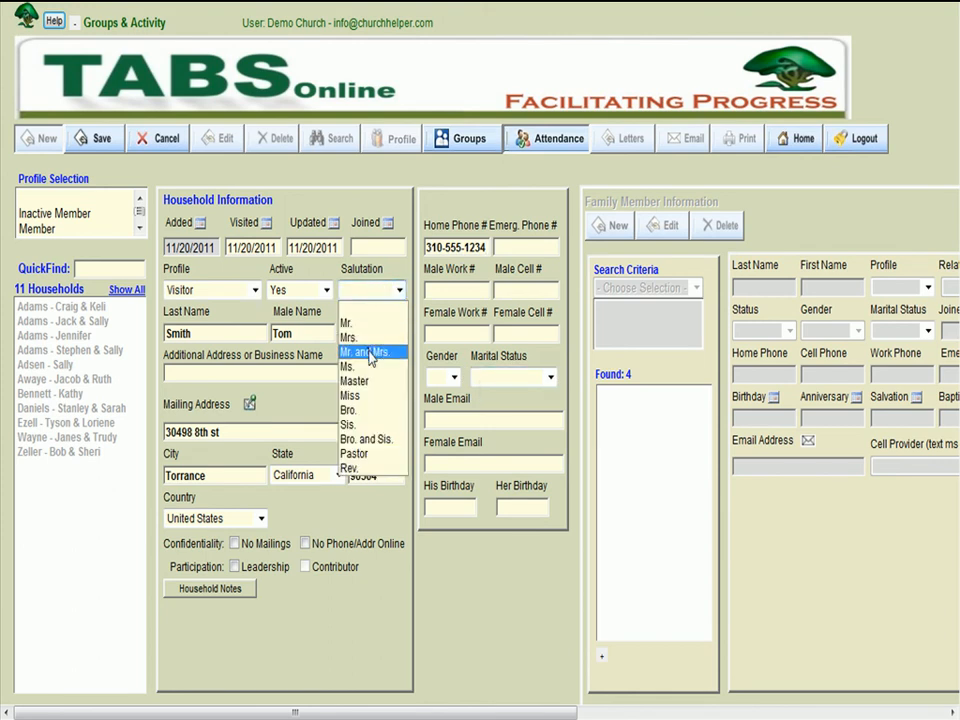
left_click(368, 352)
left_click(489, 376)
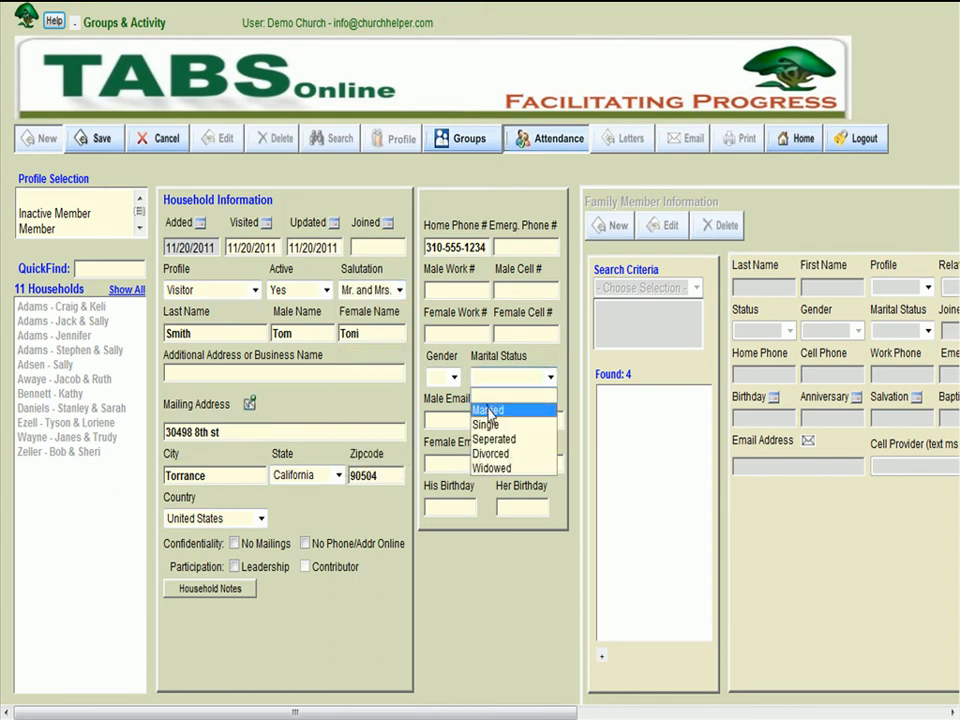
left_click(488, 409)
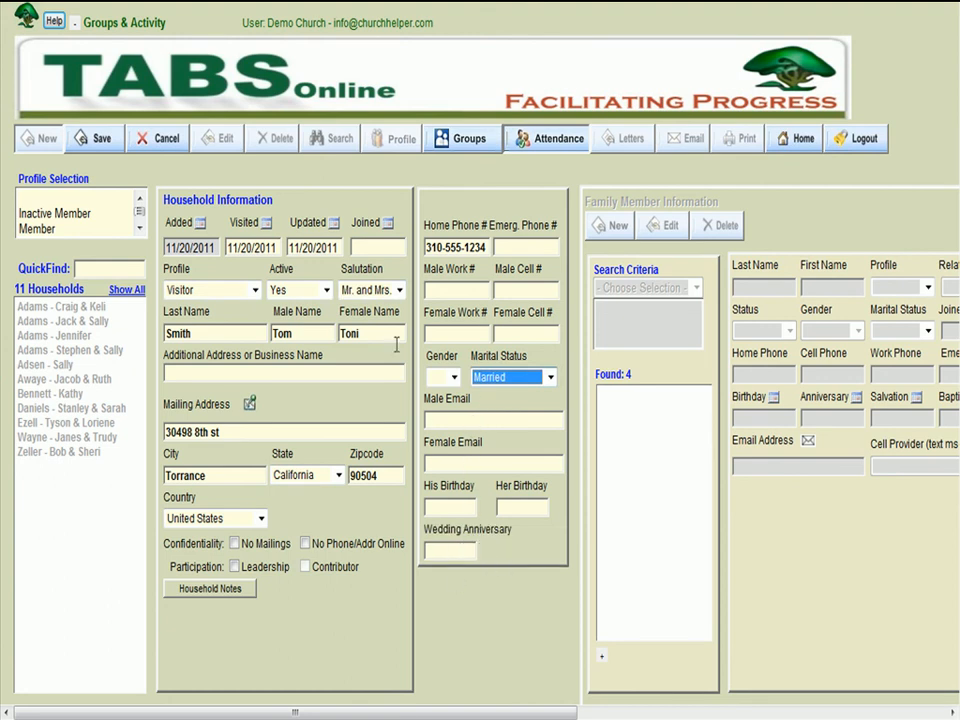
left_click(101, 140)
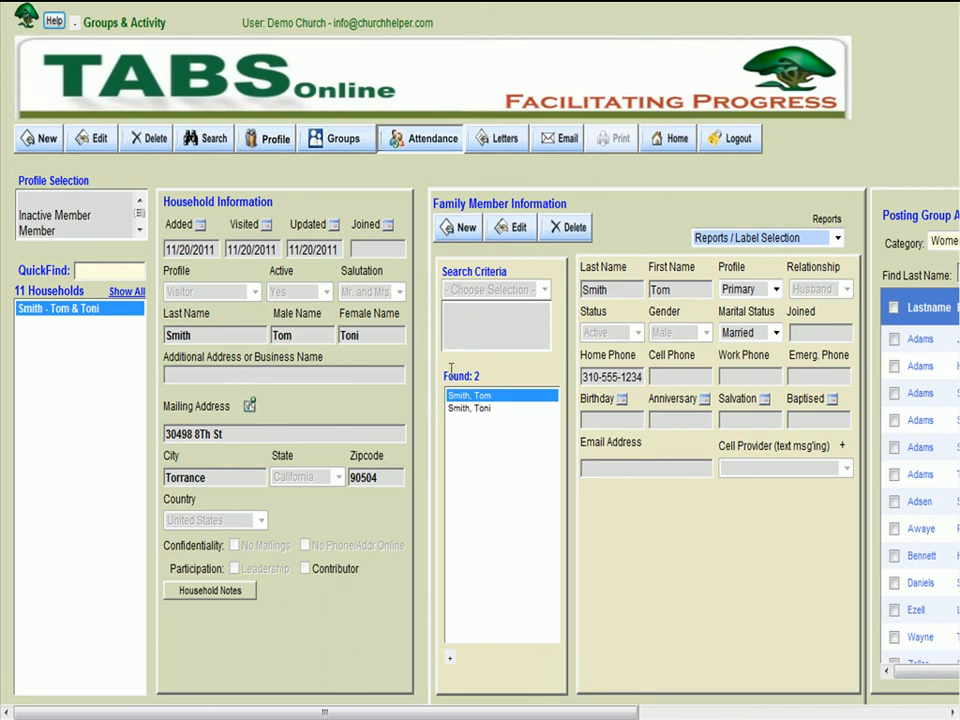
- Add a group record for the new household's female member in Womens Worship, Choir Sun AM, and save it
left_click(338, 139)
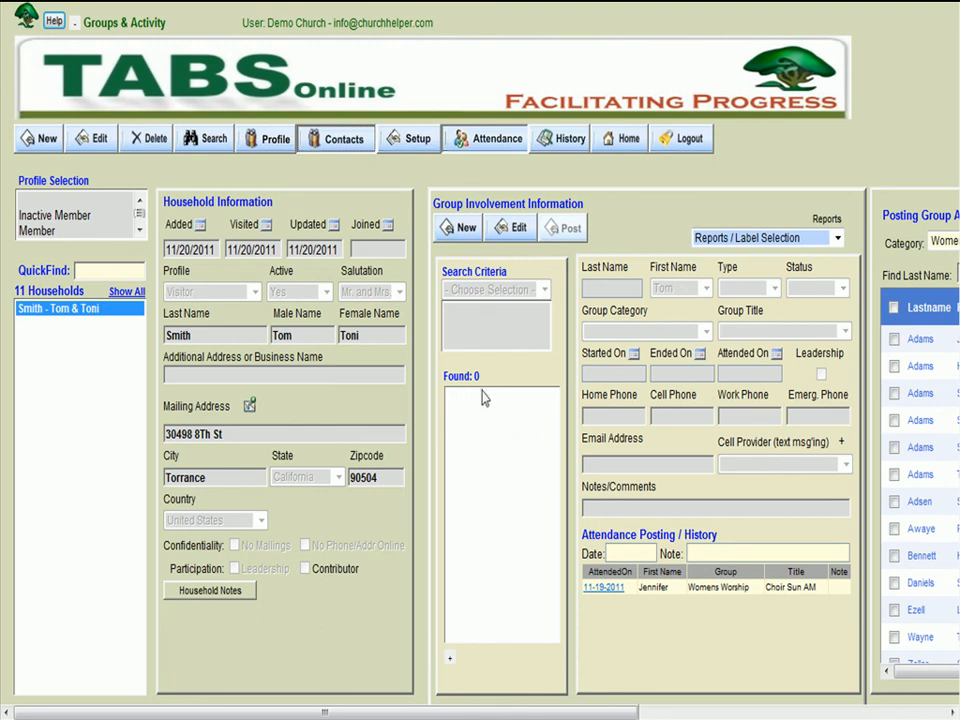
left_click(460, 228)
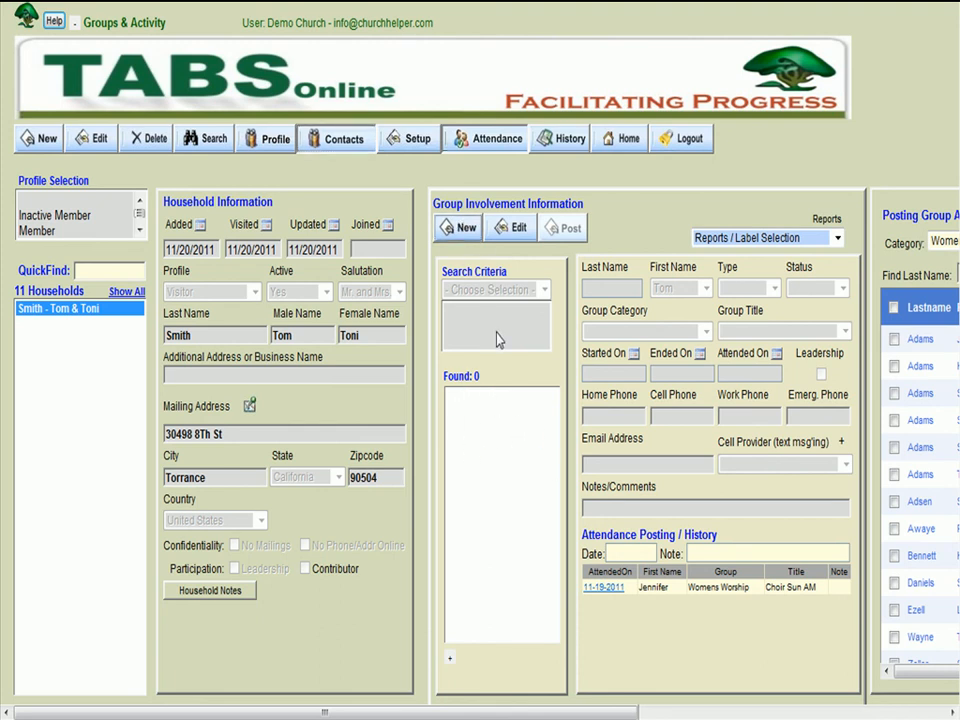
left_click(705, 289)
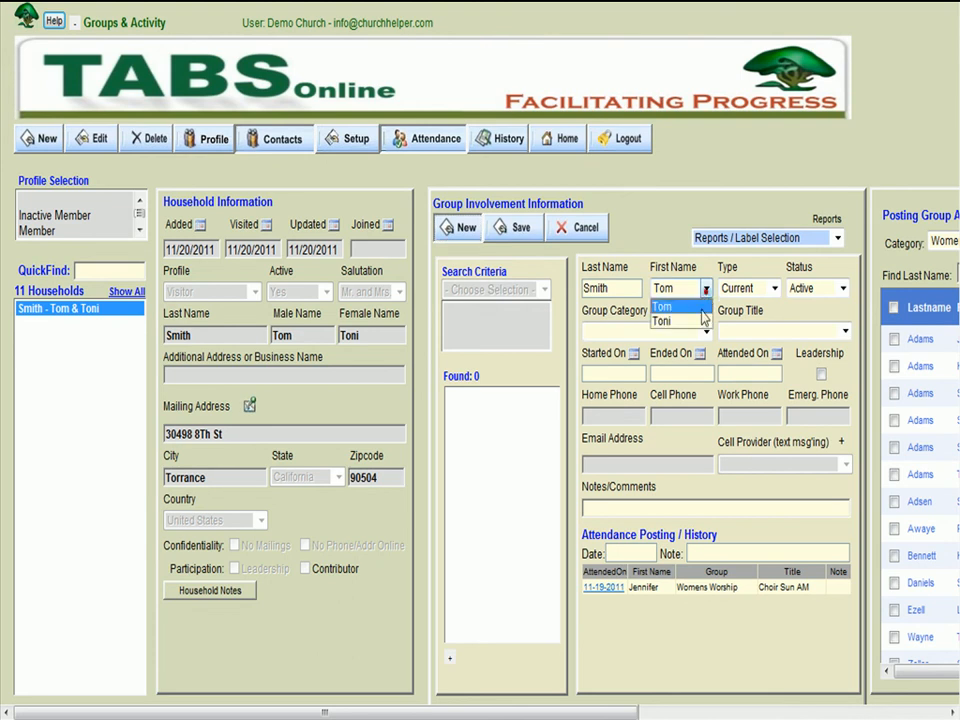
left_click(700, 321)
left_click(703, 331)
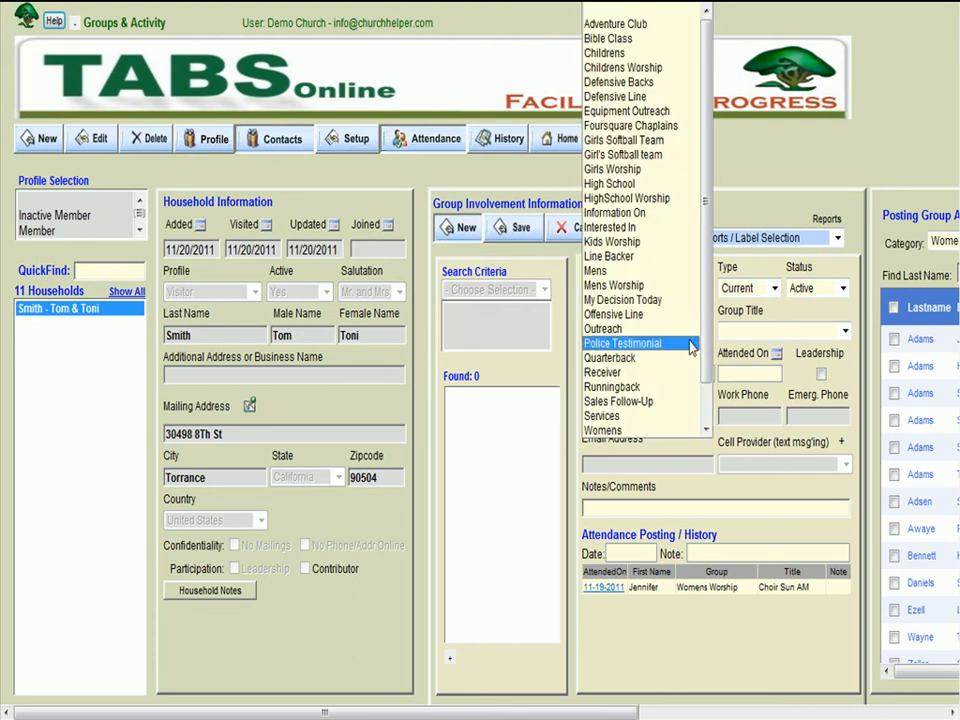
key("w")
key("w")
key("Return")
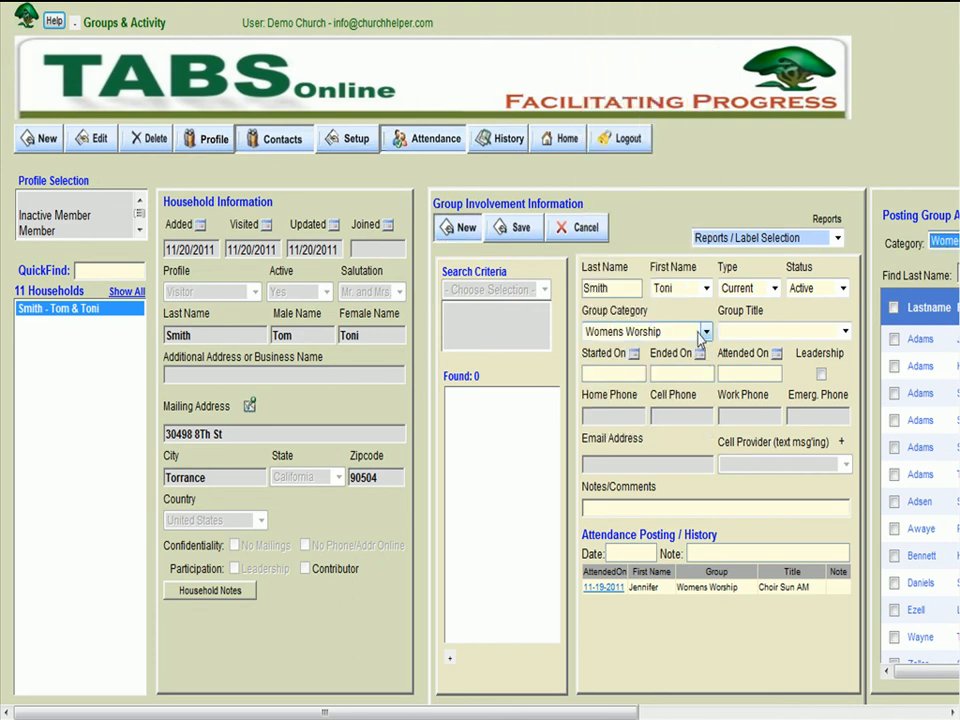
left_click(733, 334)
left_click(733, 334)
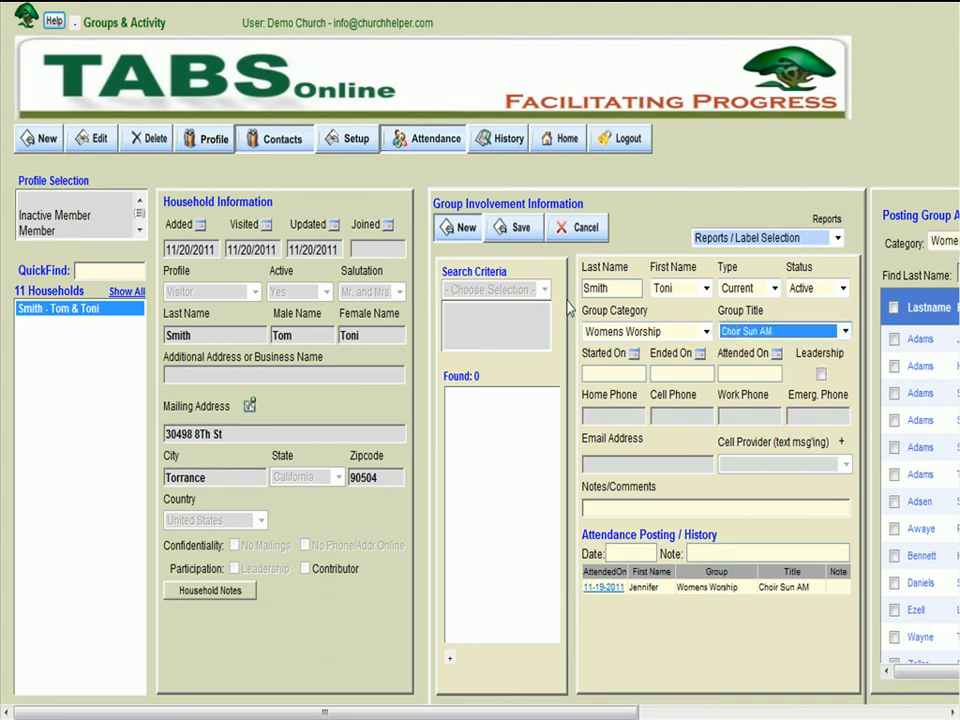
left_click(510, 230)
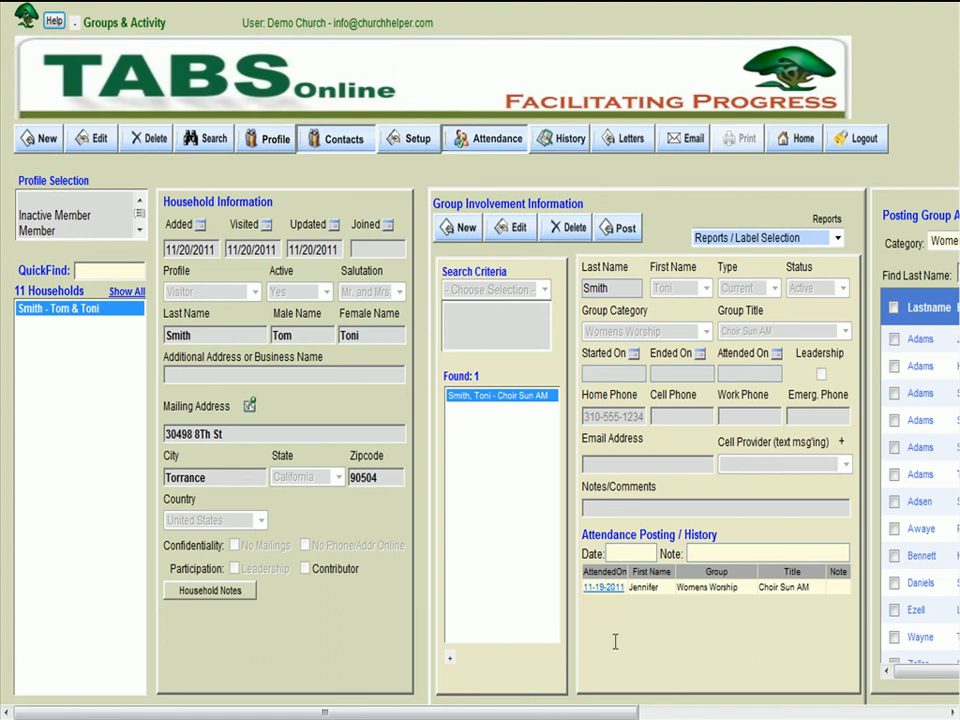
- Refresh the Choir Sun AM attendance list, post 11/19/2011 attendance for the new household's female member, and refresh the list again
left_click_drag(564, 713, 932, 713)
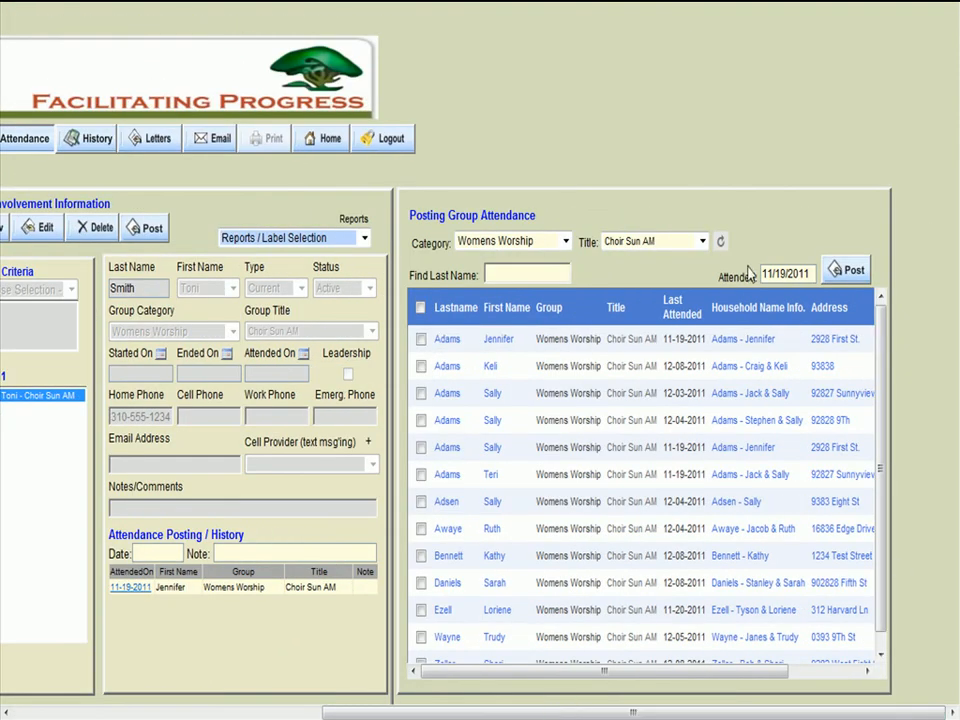
left_click(723, 242)
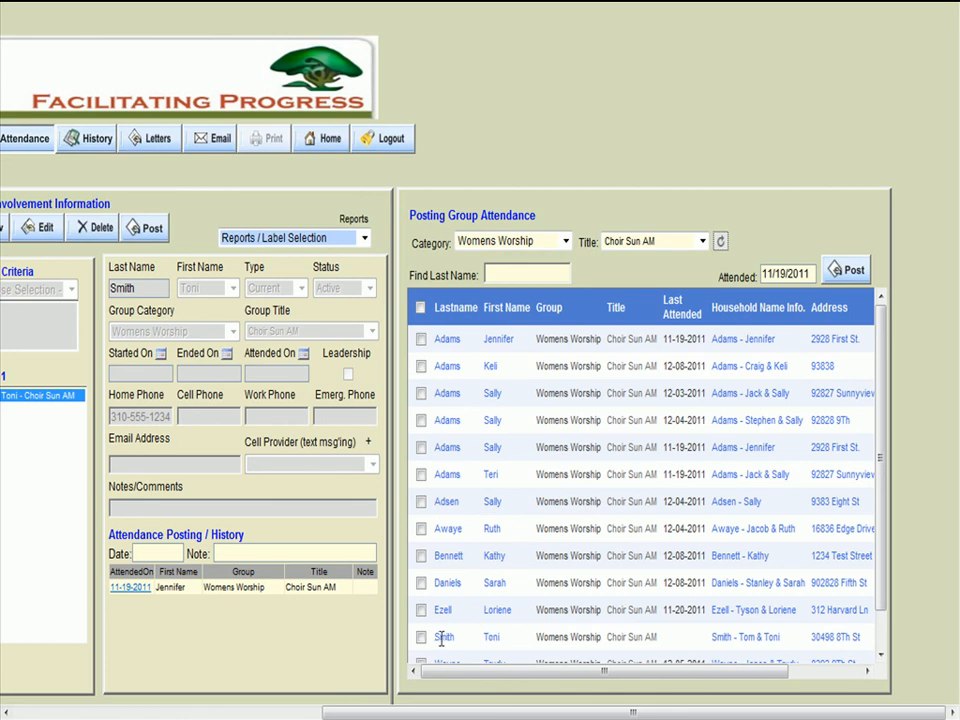
left_click_drag(436, 638, 520, 636)
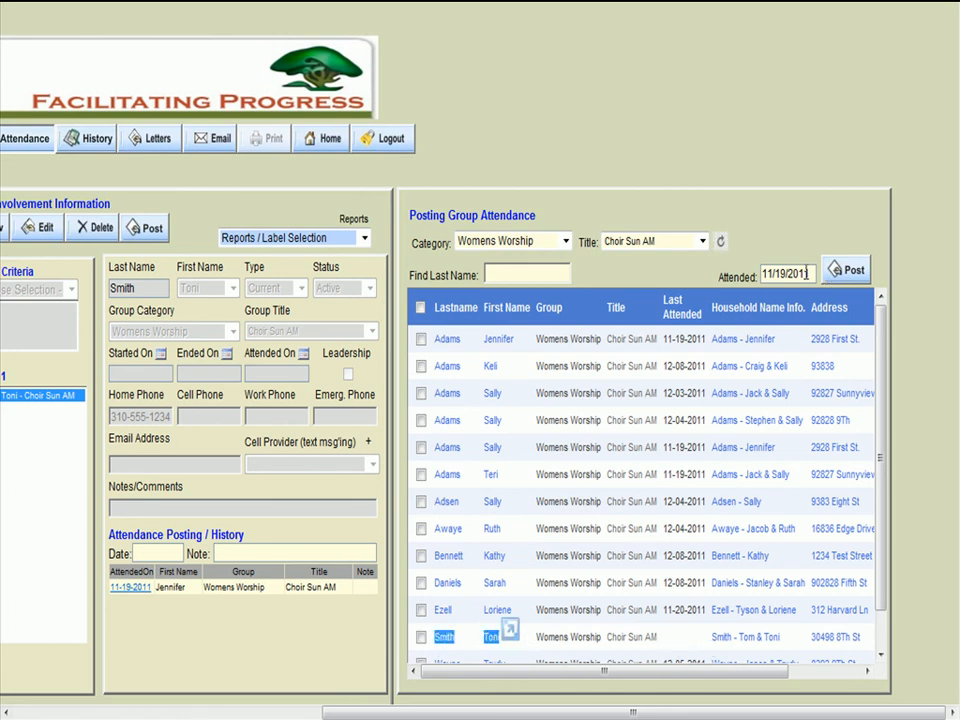
left_click(421, 637)
left_click(849, 269)
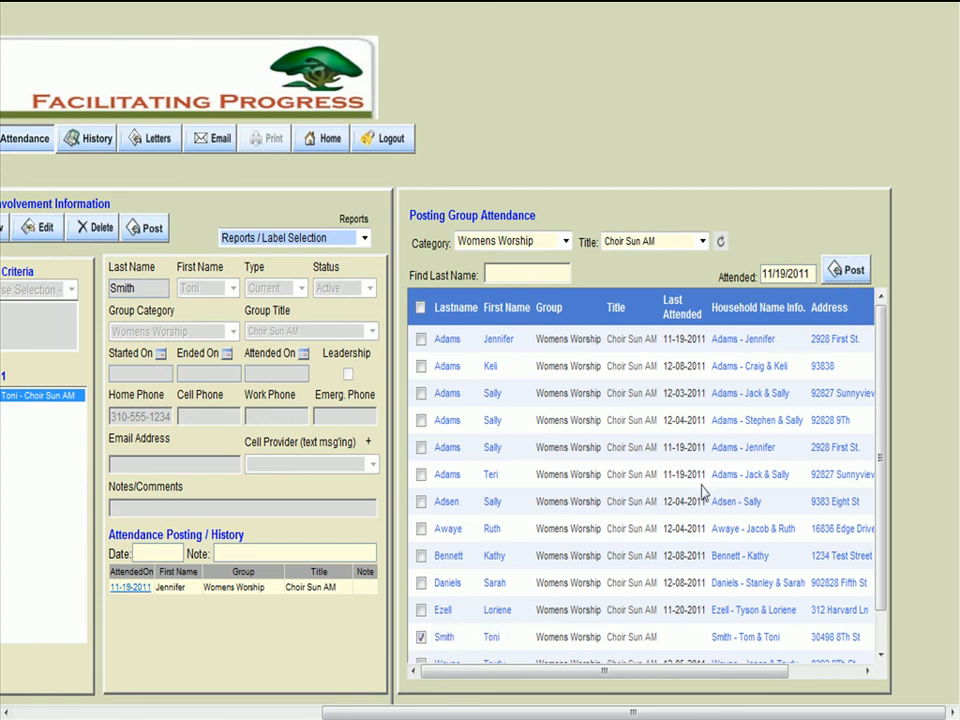
left_click(528, 434)
left_click(720, 244)
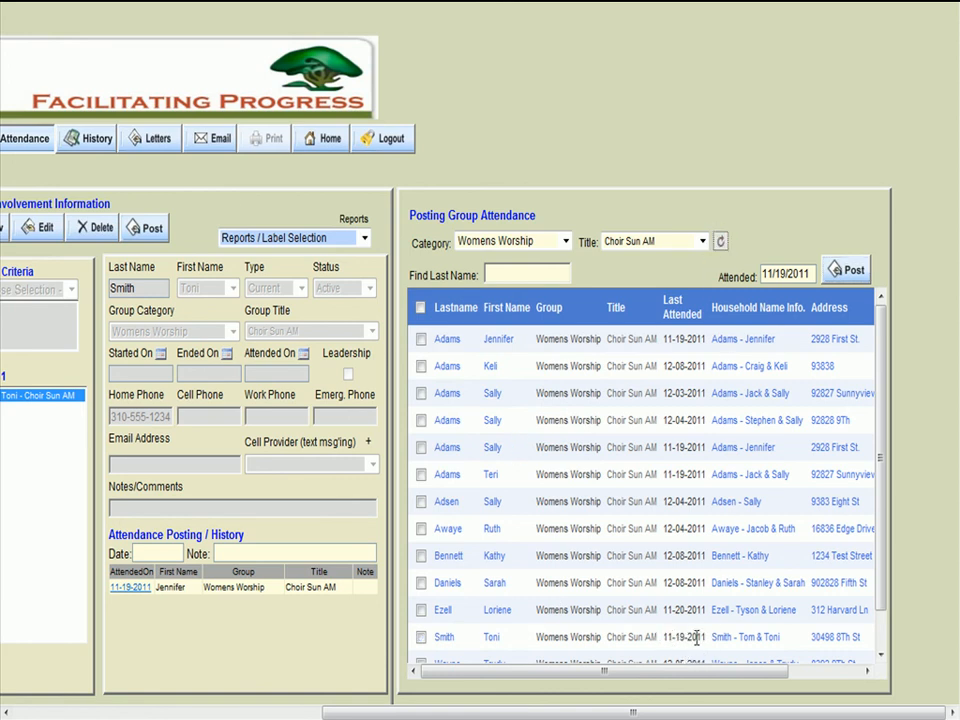
- Search the group records again for Womens Worship, Choir Sun AM, with the new household included
left_click_drag(680, 670, 400, 676)
left_click(280, 707)
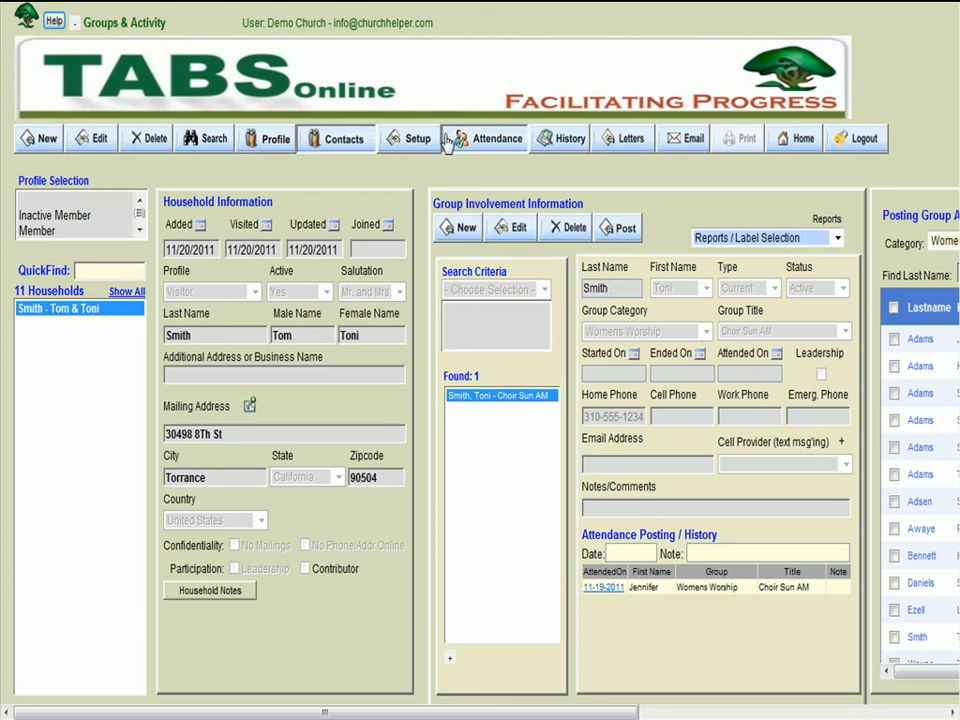
left_click(207, 138)
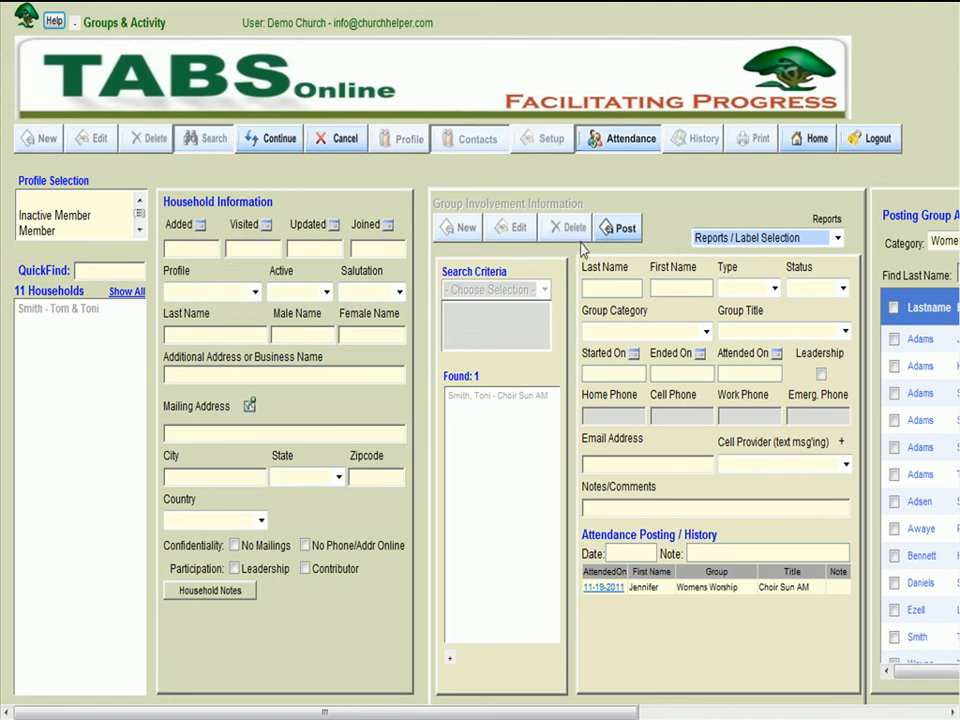
left_click(645, 331)
left_click(640, 431)
left_click(729, 331)
left_click(735, 362)
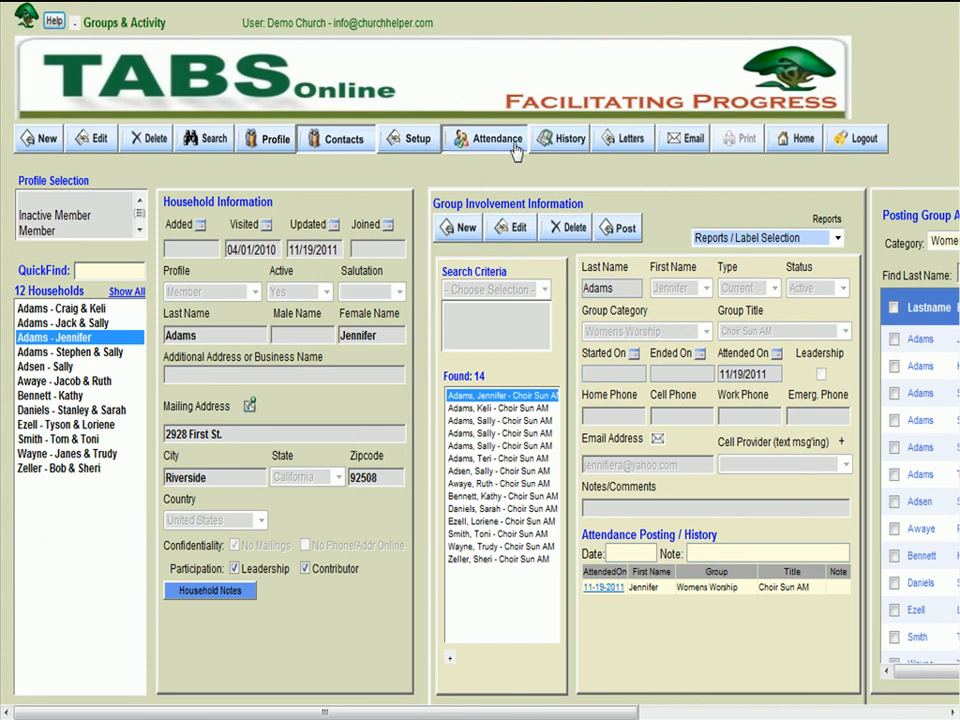
- Open the attendance history postings and review the records of several Choir Sun AM members, ending with the newly added household's female member
left_click(560, 140)
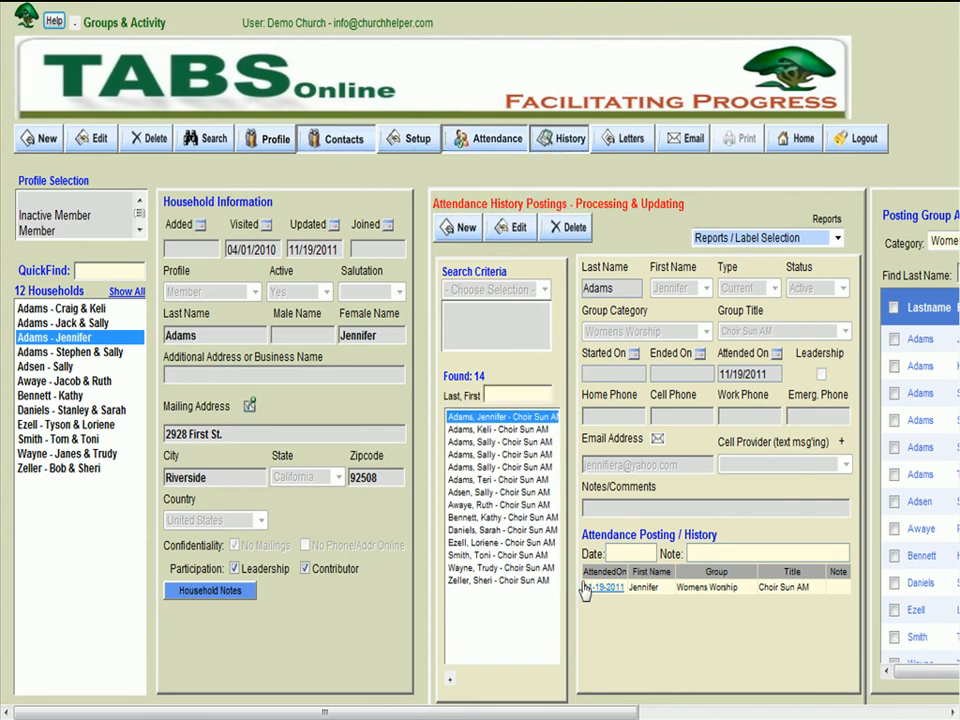
left_click(487, 429)
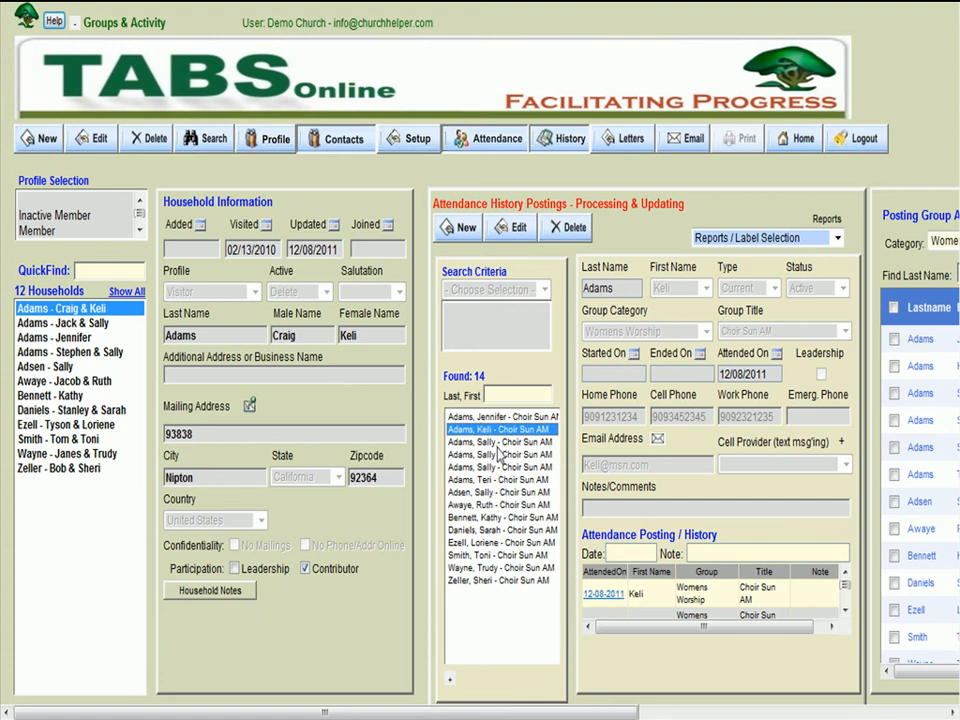
left_click(497, 480)
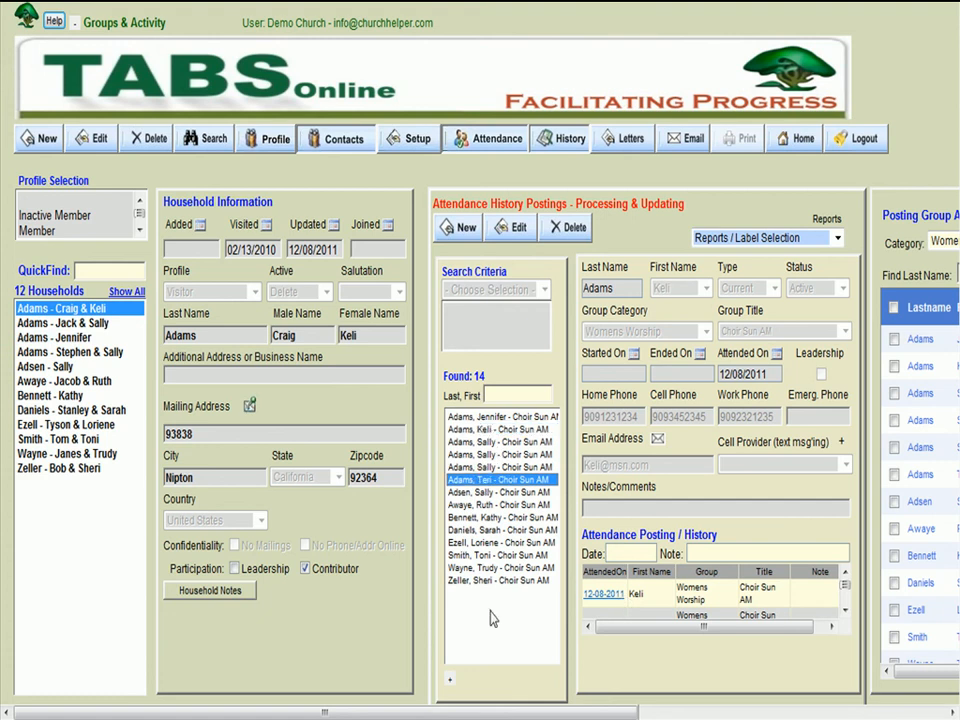
left_click(490, 555)
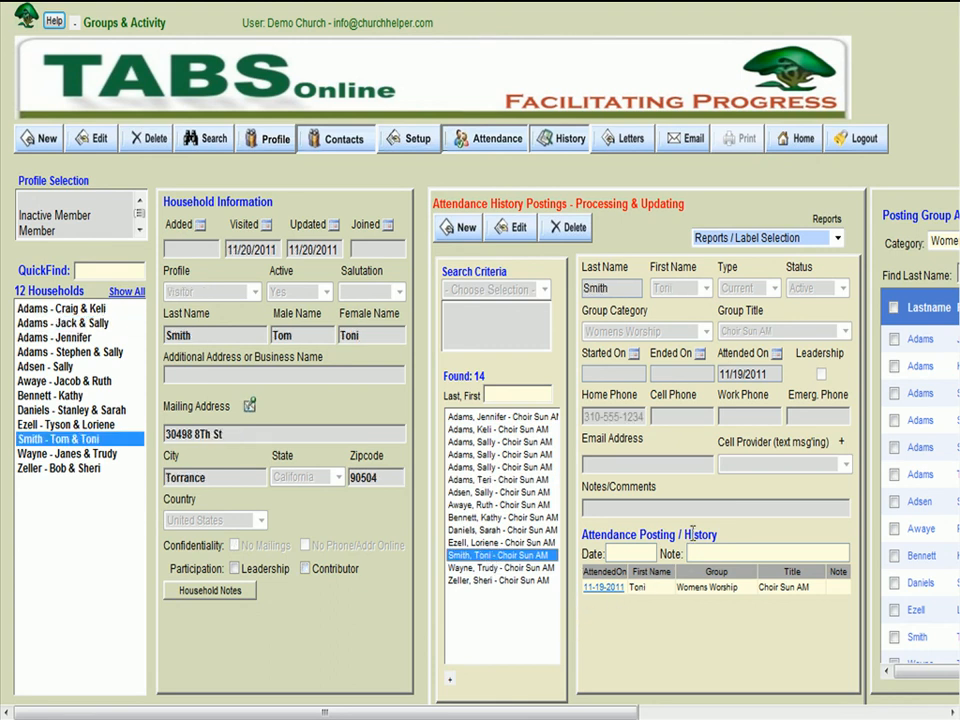
- Check the new member's attended-on date and the household's updated date, and return to the group involvement information
double_click(766, 375)
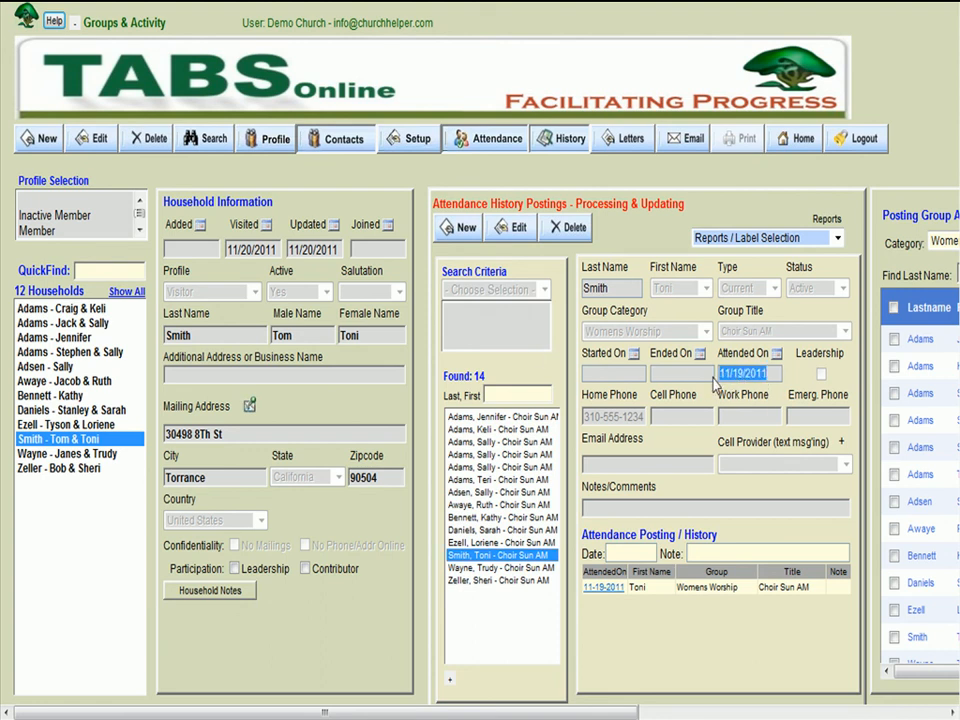
double_click(338, 250)
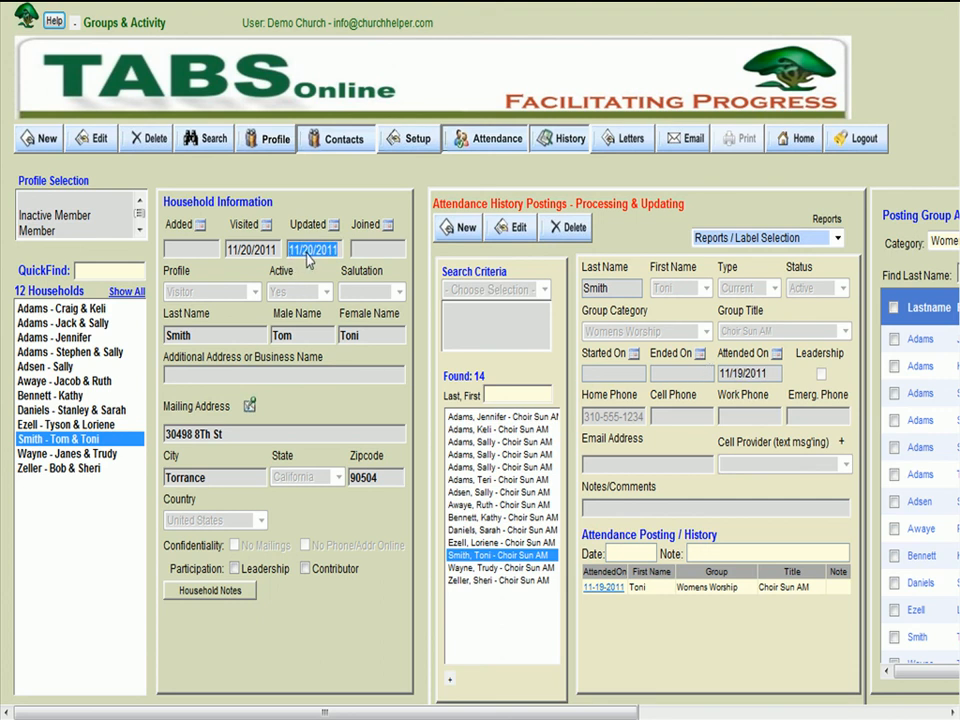
left_click(323, 250)
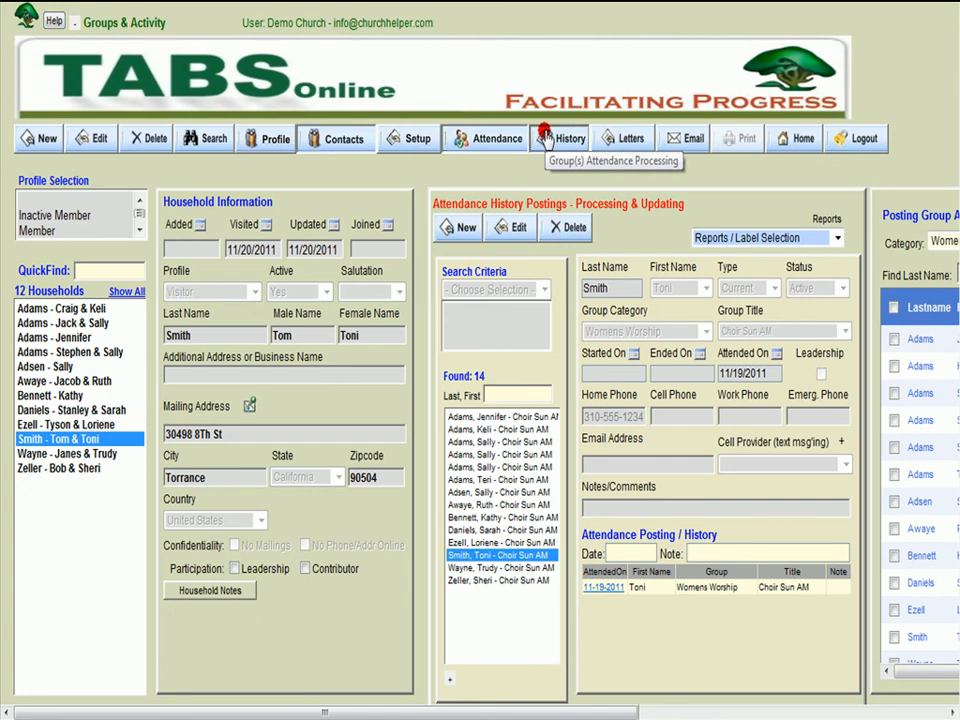
left_click(495, 139)
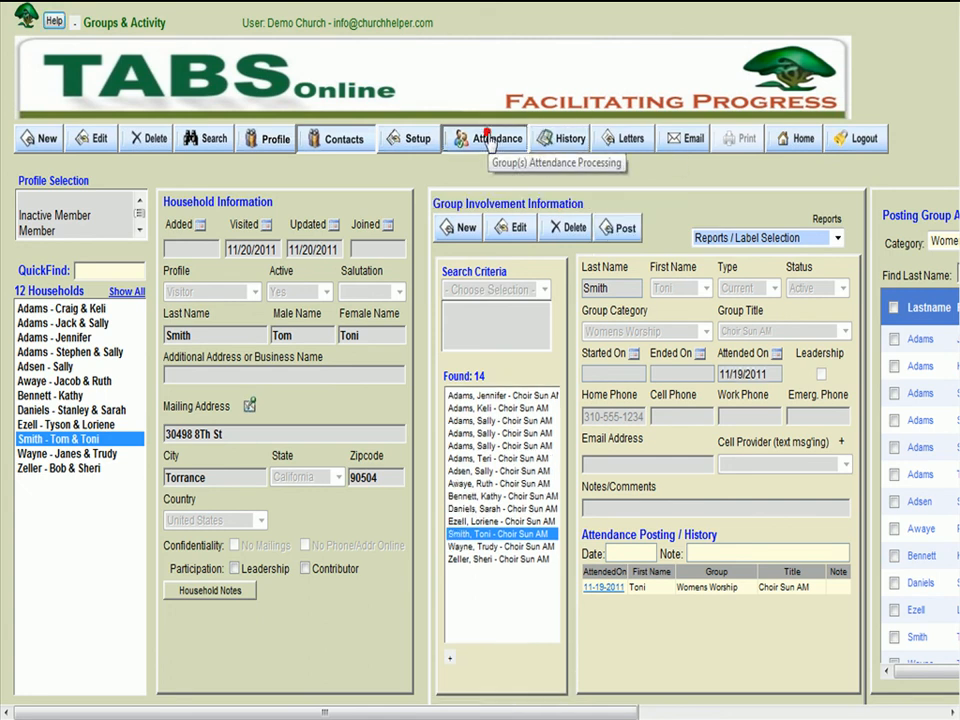